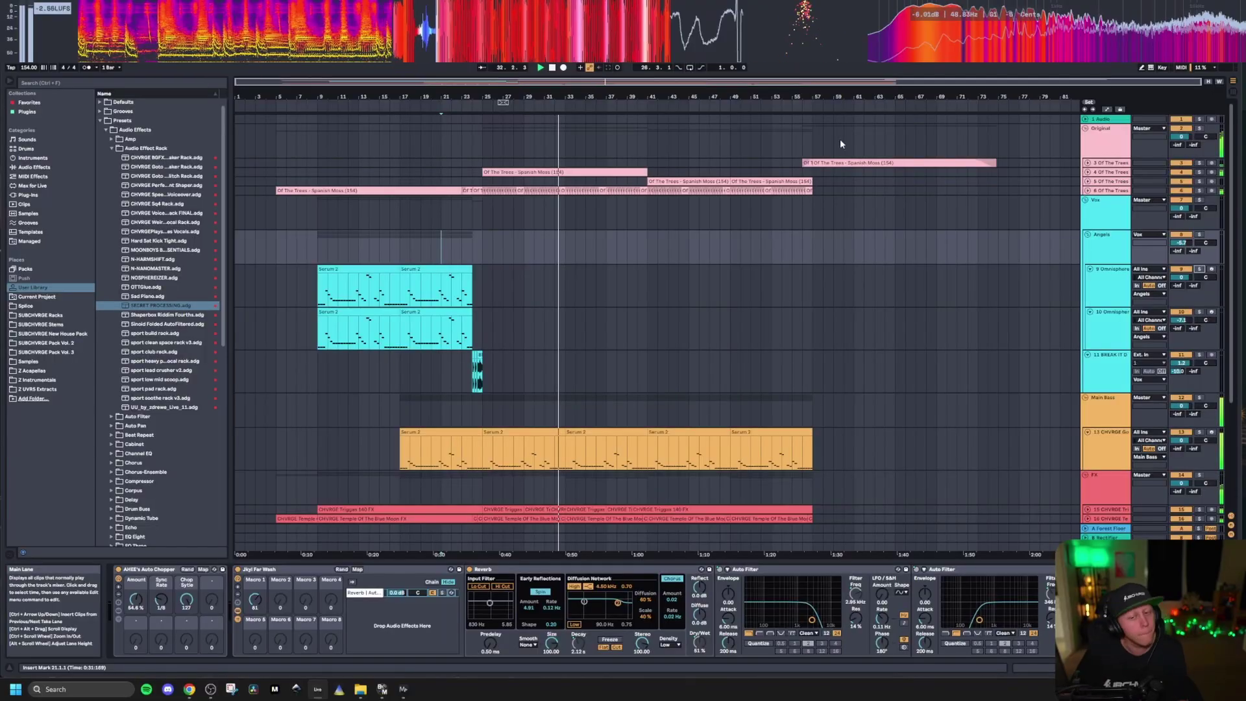
# - Stop playback, unfold the four Of The Trees tracks in the Original group, and select track 6
pyautogui.press('space')
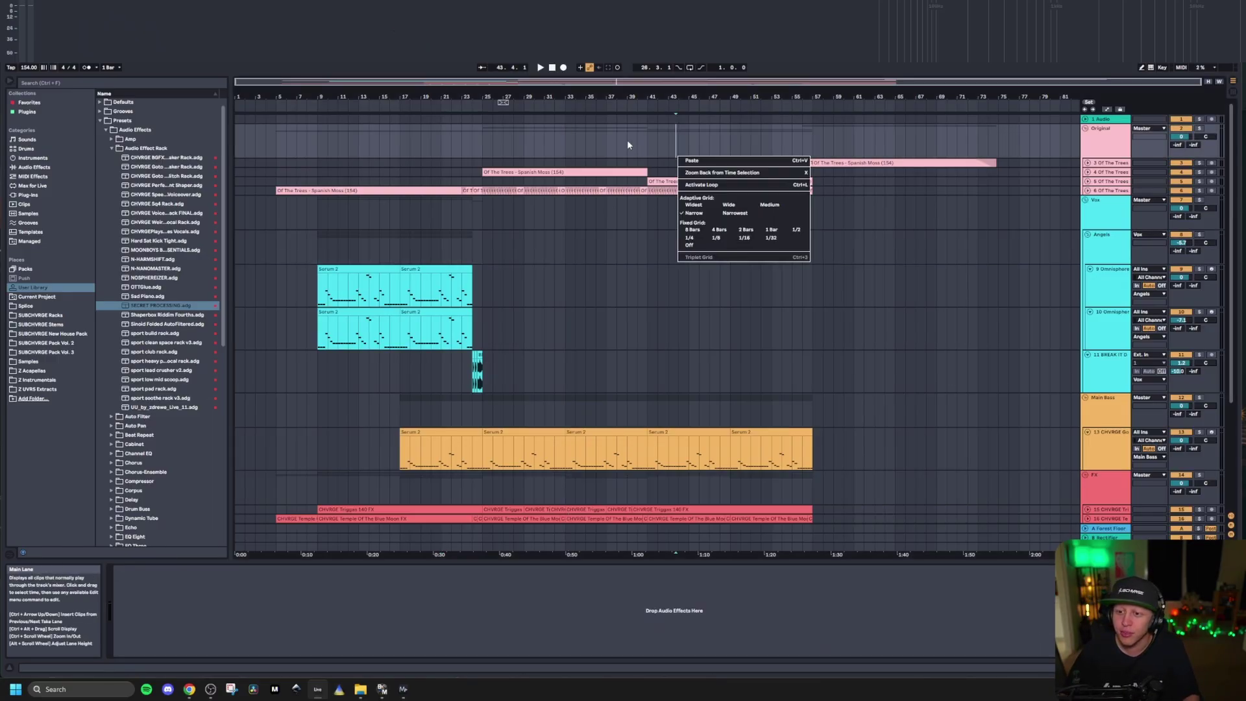
pyautogui.click(519, 172)
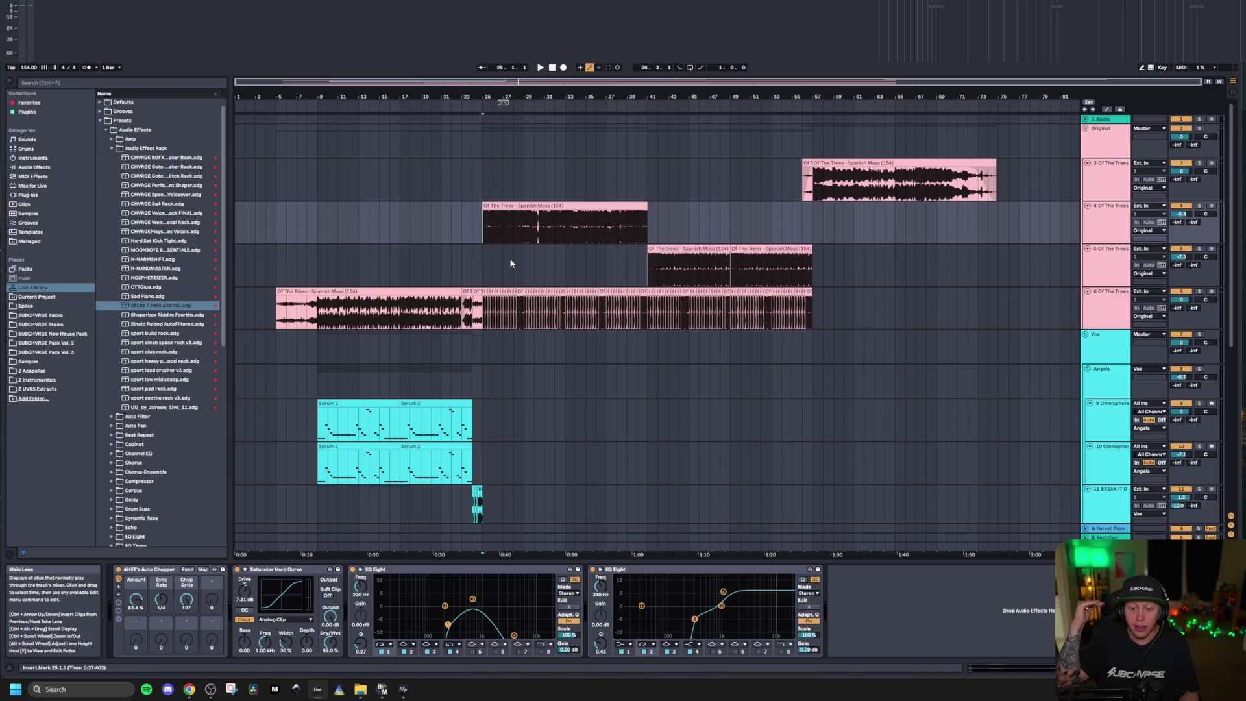
pyautogui.click(927, 293)
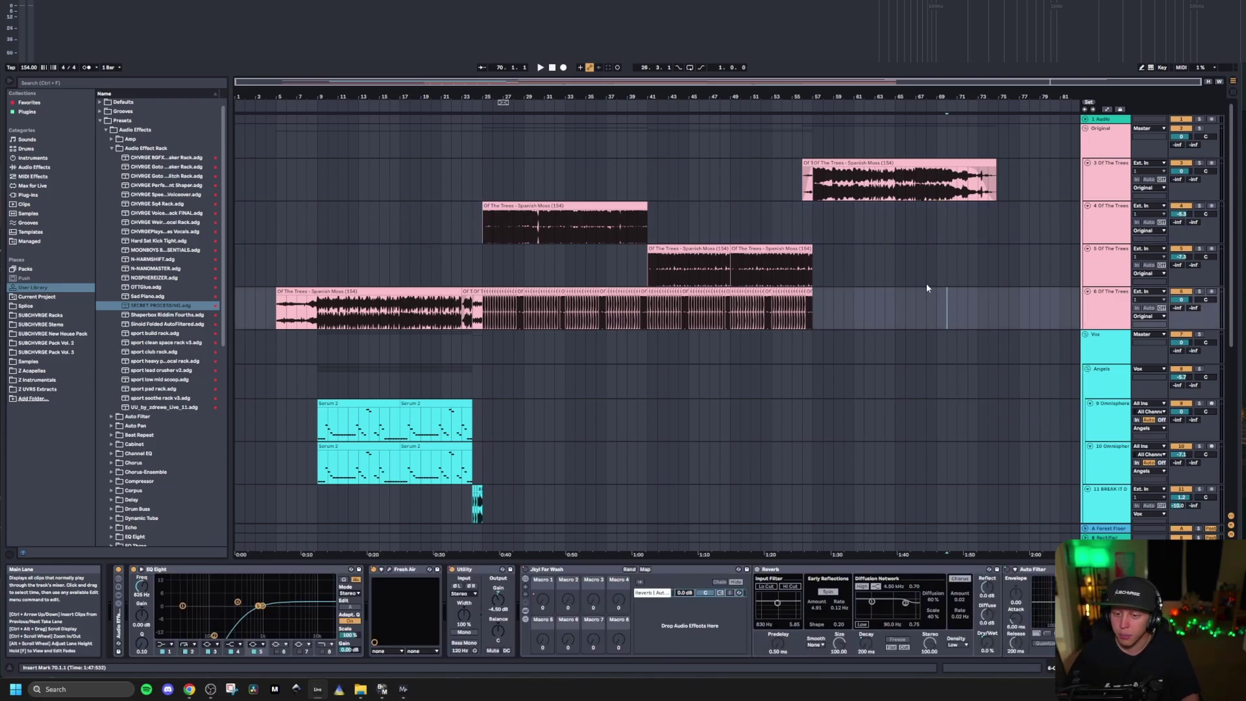
pyautogui.click(443, 261)
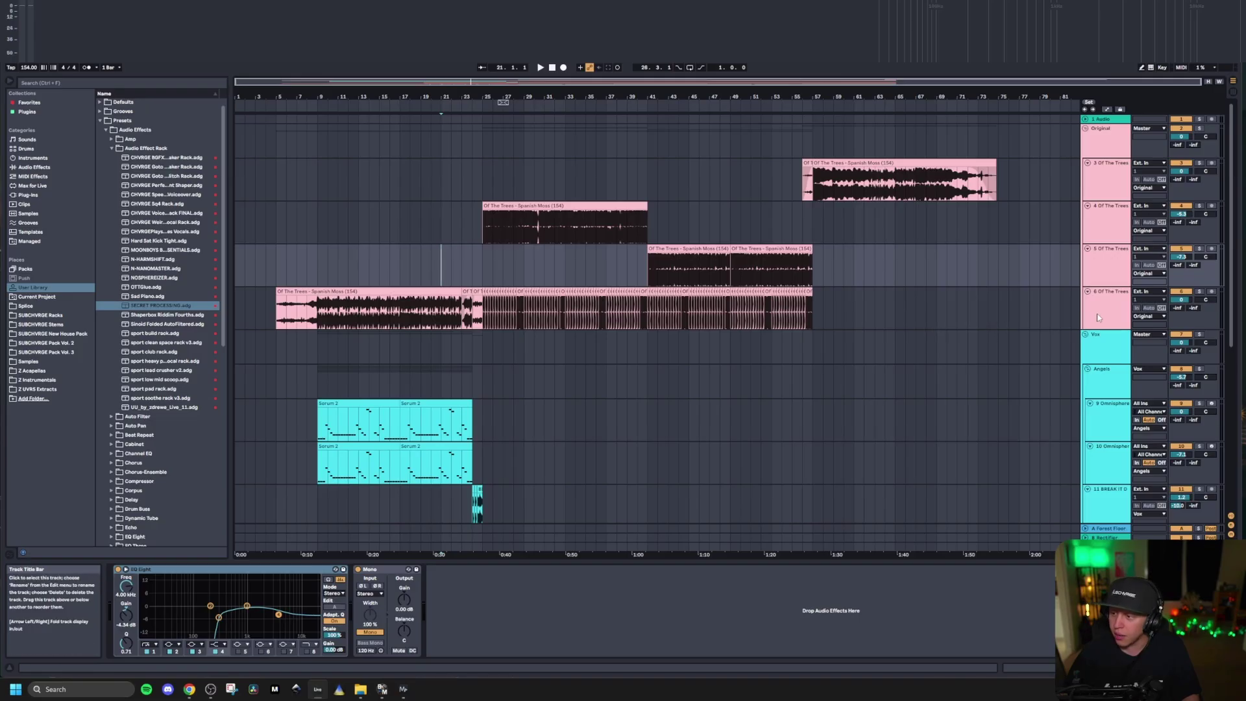
pyautogui.click(1096, 338)
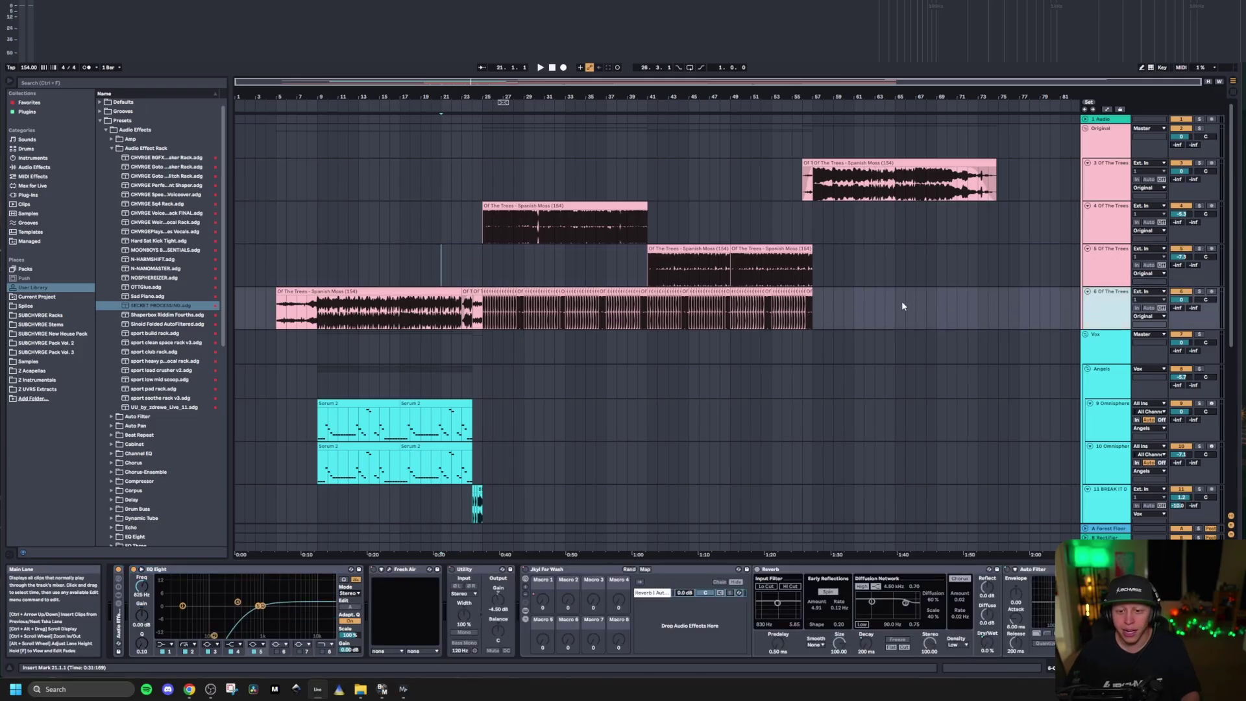
# - Solo track 6 Of The Trees, select its audio from bar 23 to 24, and play it
pyautogui.click(1198, 292)
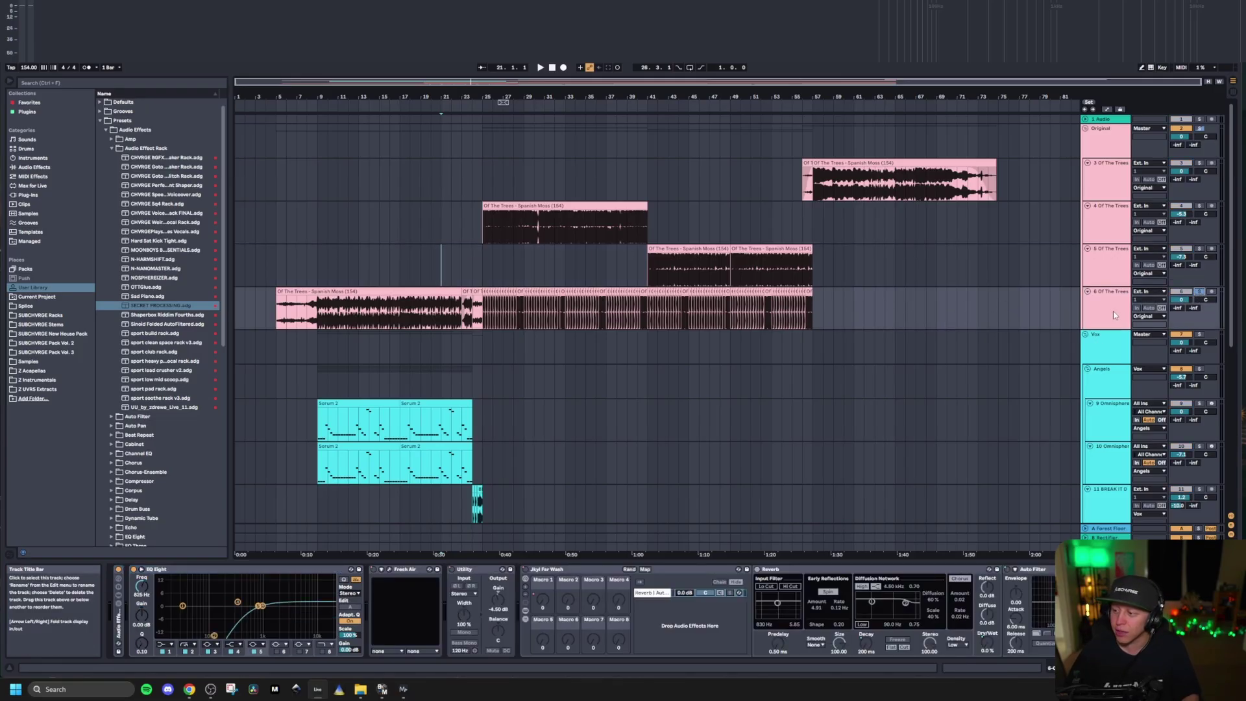
pyautogui.click(471, 305)
pyautogui.press('+')
pyautogui.press('+')
pyautogui.press('+')
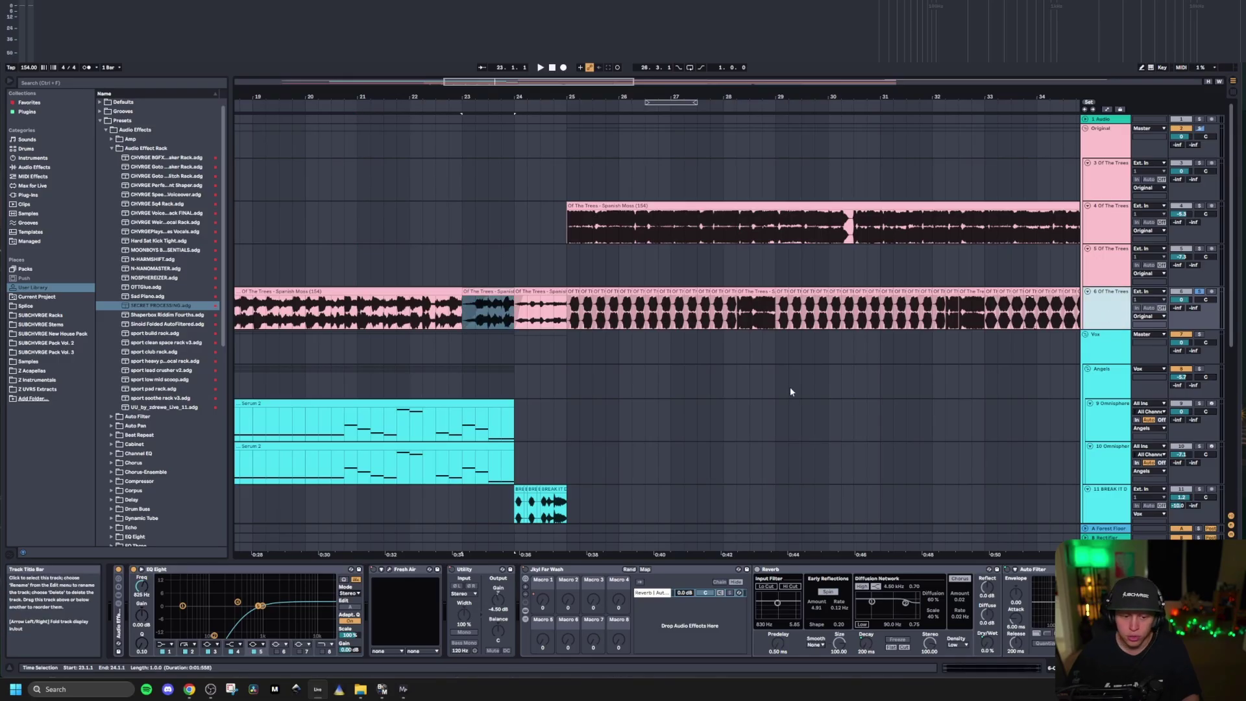
pyautogui.press('space')
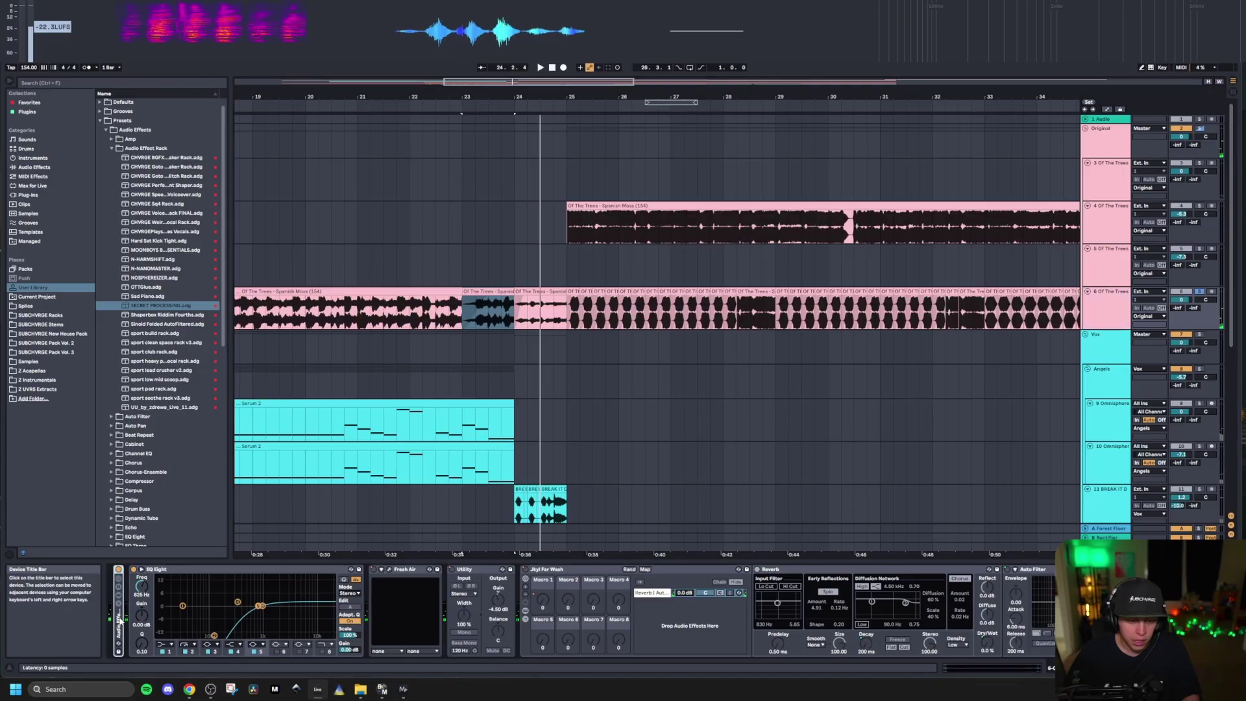
# - Unfold the audio effect rack on track 6, select its second EQ Eight, and play the chops at bar 25
pyautogui.doubleClick(118, 620)
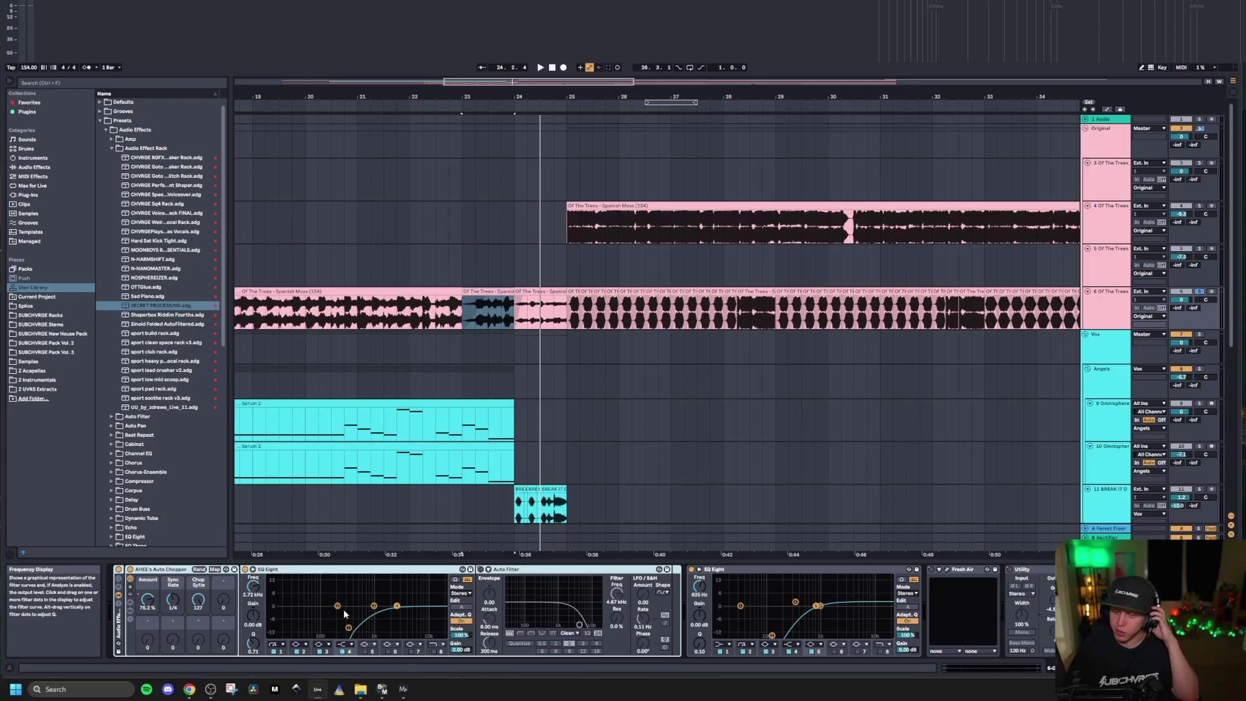
pyautogui.click(734, 570)
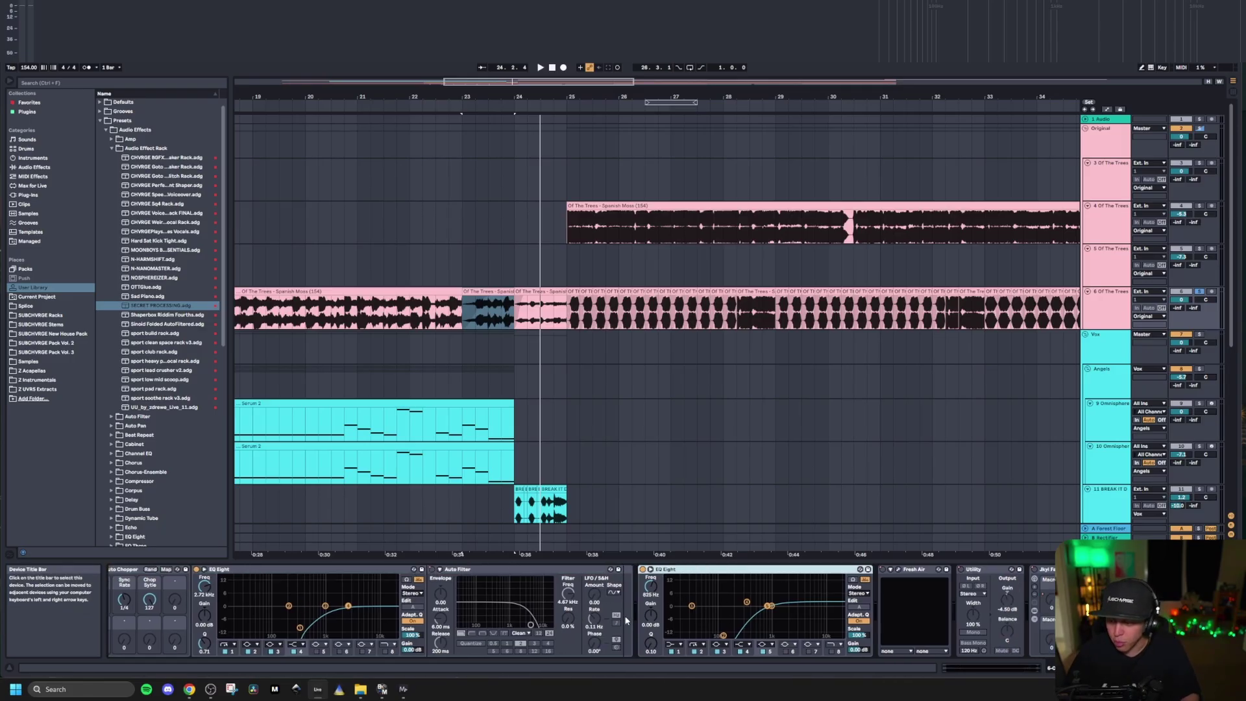
pyautogui.press('space')
pyautogui.click(574, 314)
pyautogui.press('space')
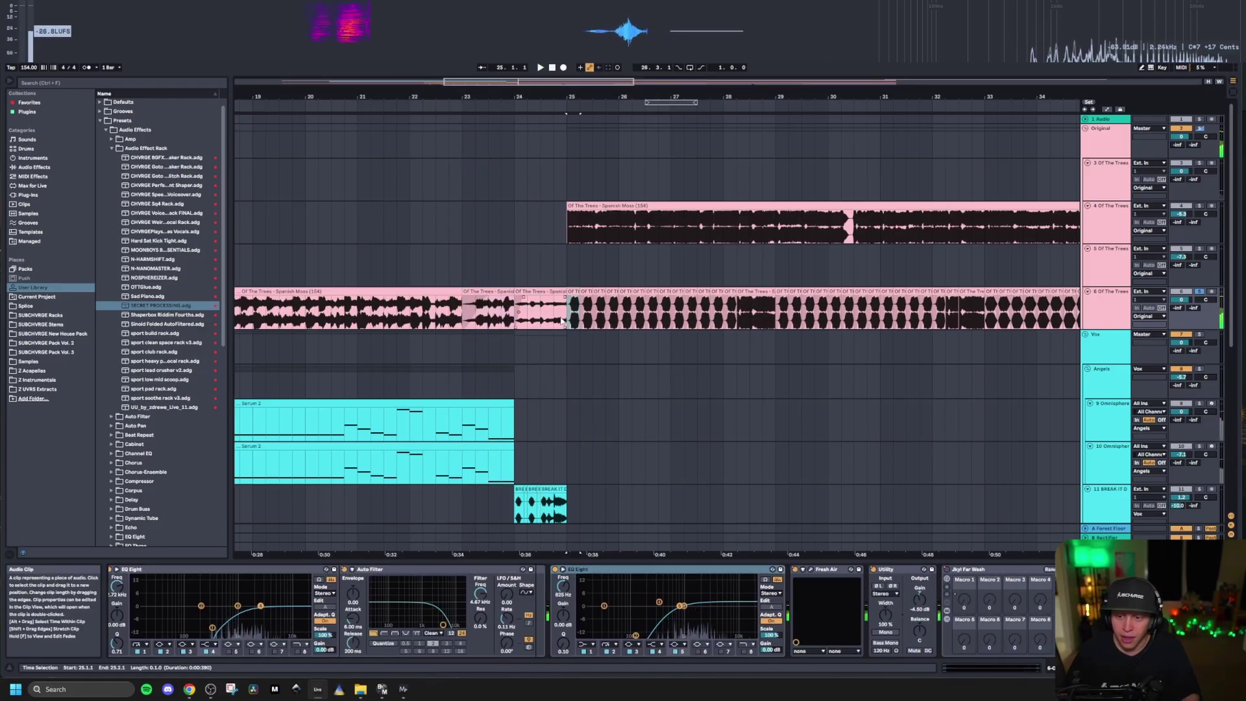
# - Play the soloed track 6 chops from bar 25, stop, and select track 6 again
pyautogui.scroll(-5, 571, 327)
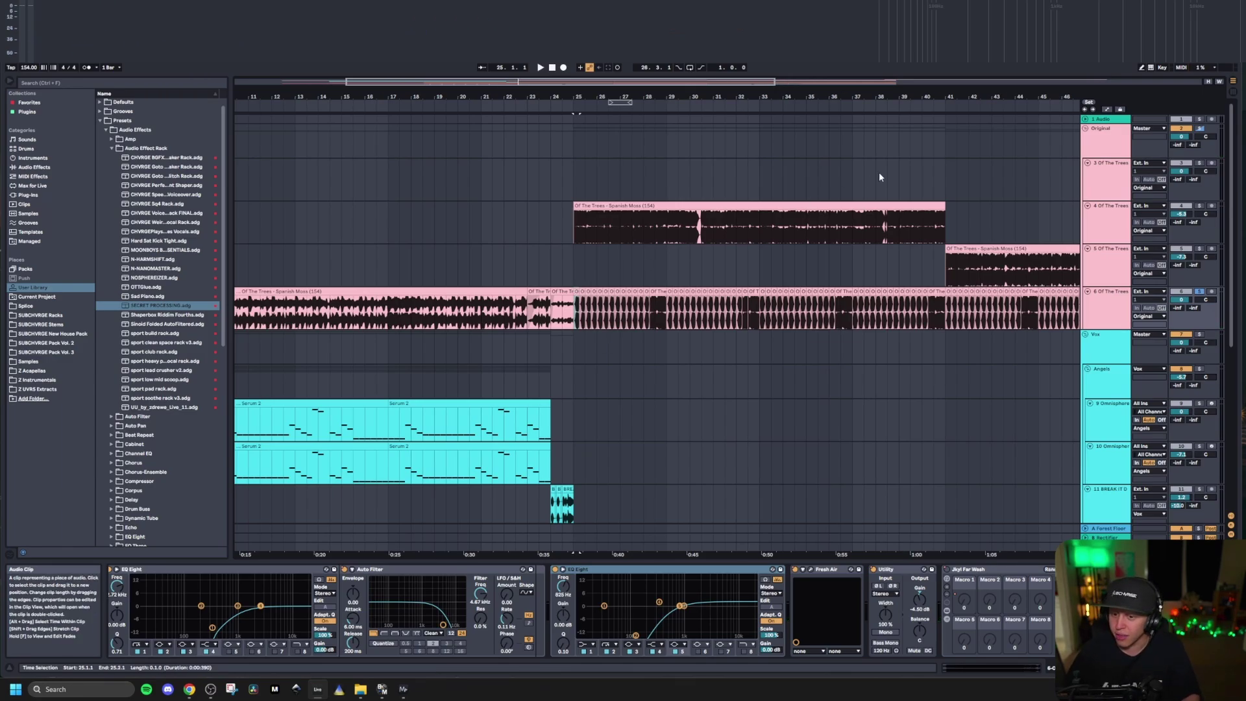
pyautogui.click(575, 270)
pyautogui.press('space')
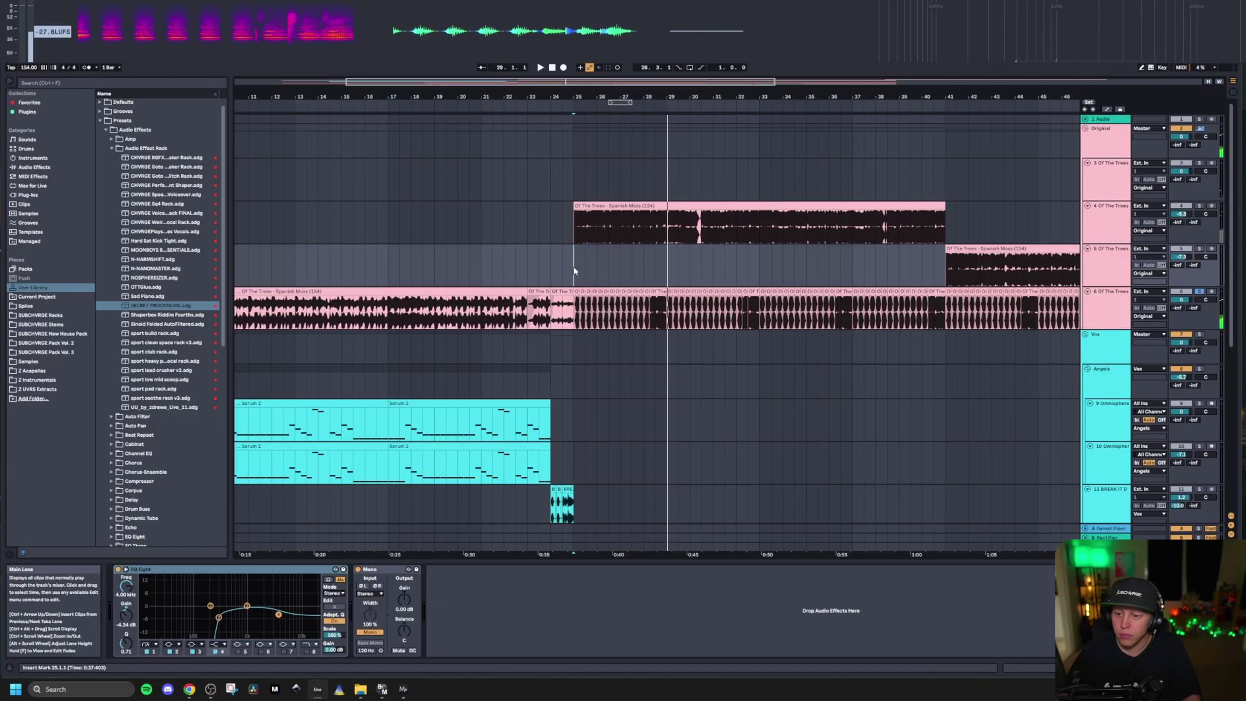
pyautogui.press('space')
pyautogui.click(1100, 317)
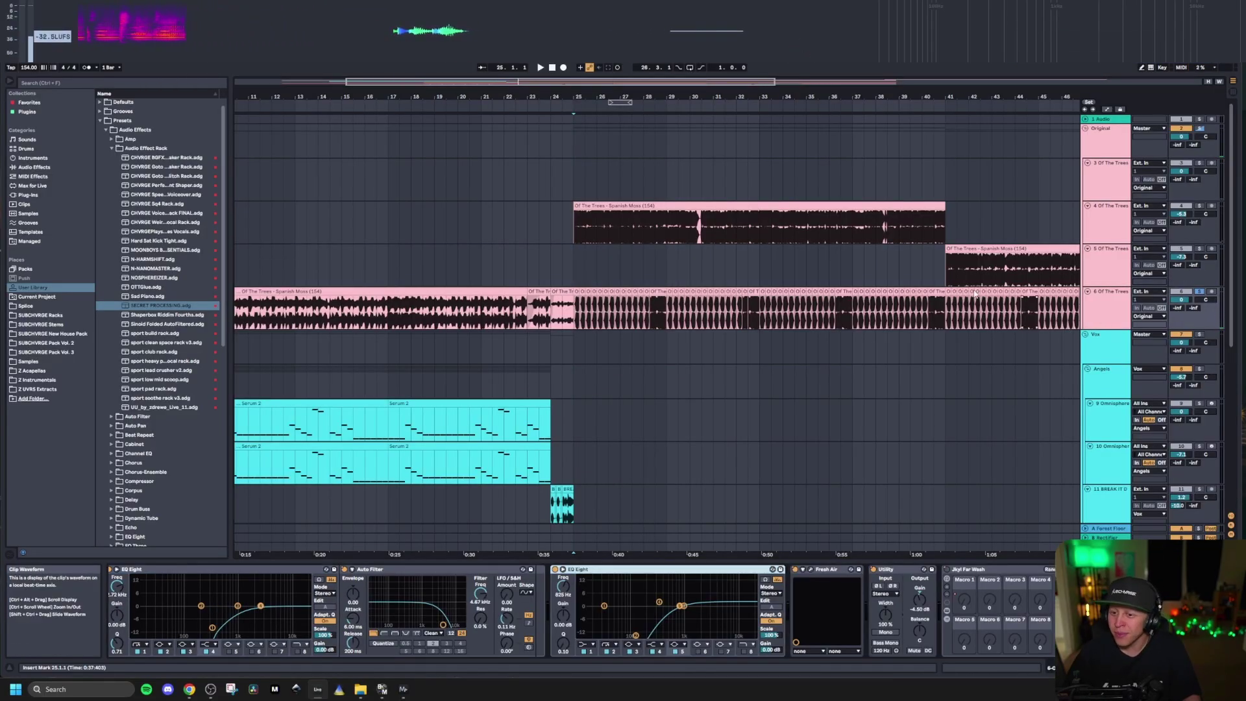
# - Audition the soloed track 6 from around bar 43, then again from bar 25
pyautogui.click(653, 207)
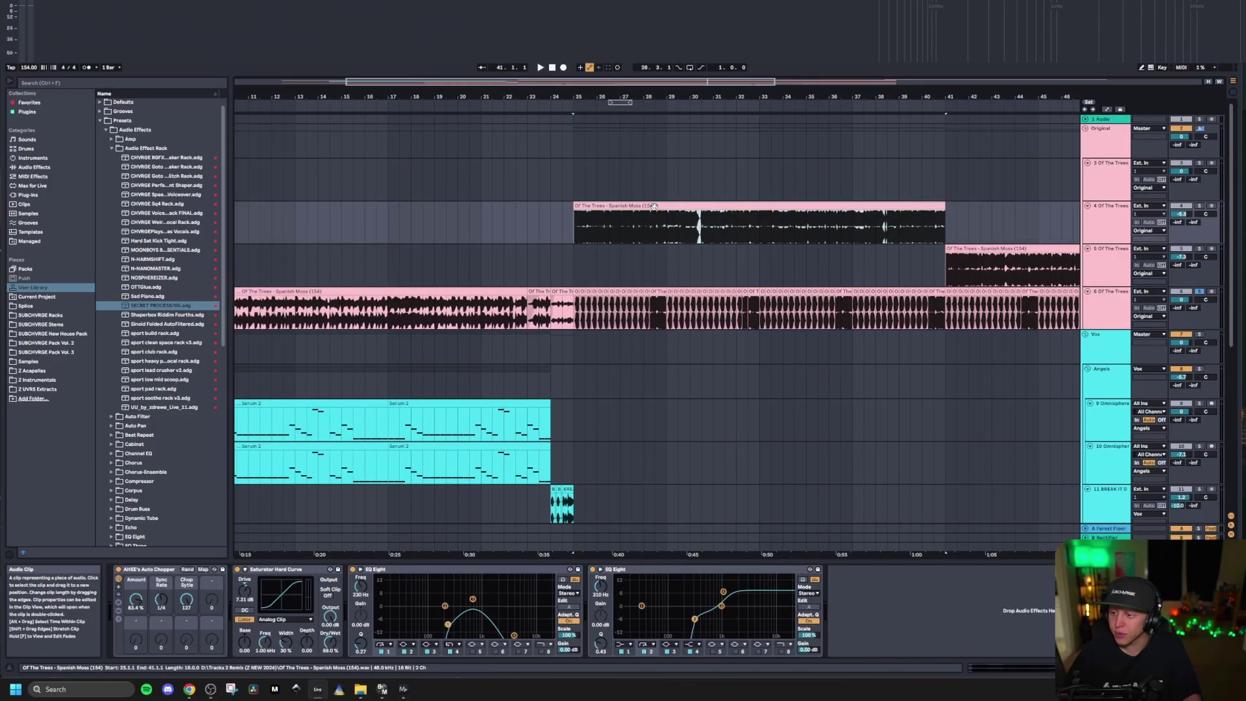
pyautogui.press('-')
pyautogui.press('+')
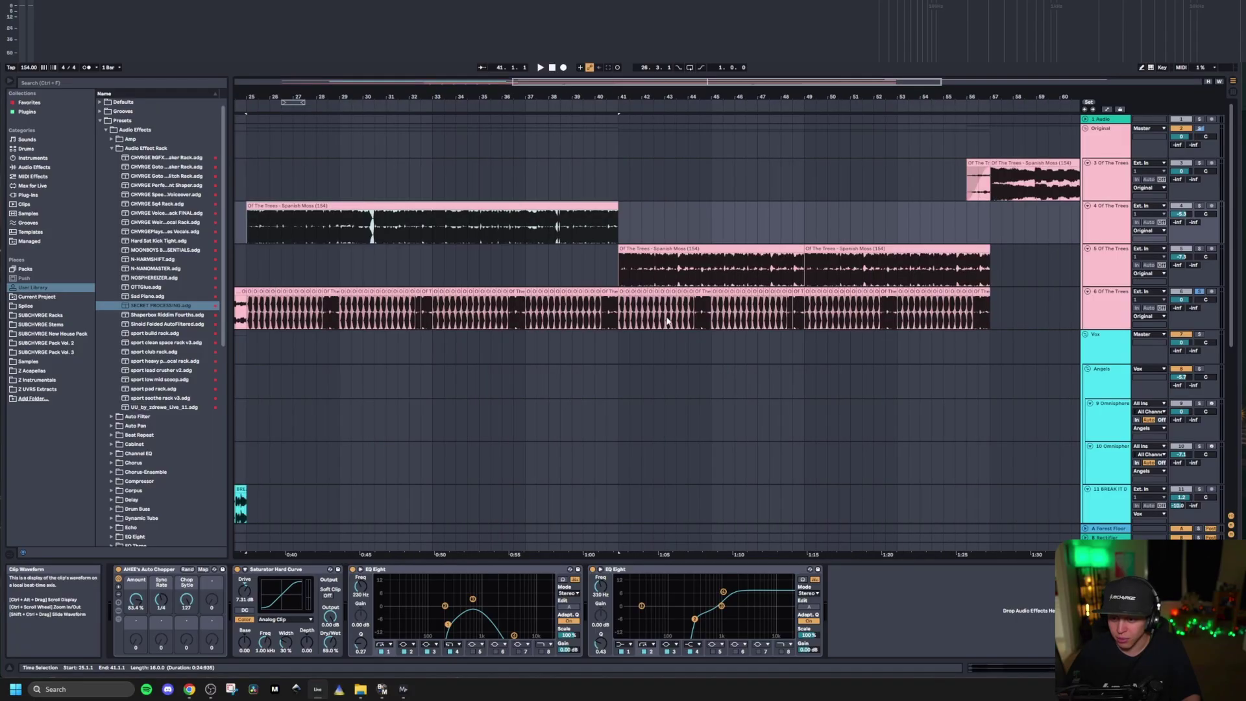
pyautogui.click(659, 318)
pyautogui.press('space')
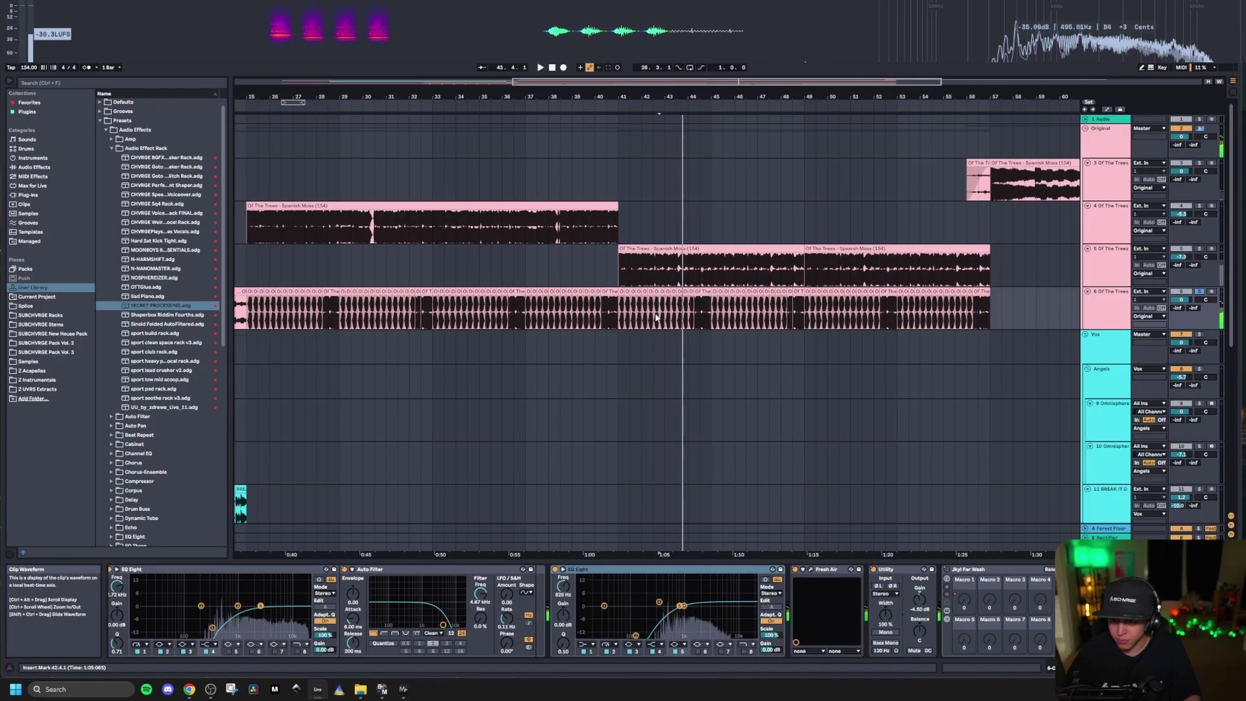
pyautogui.press('-')
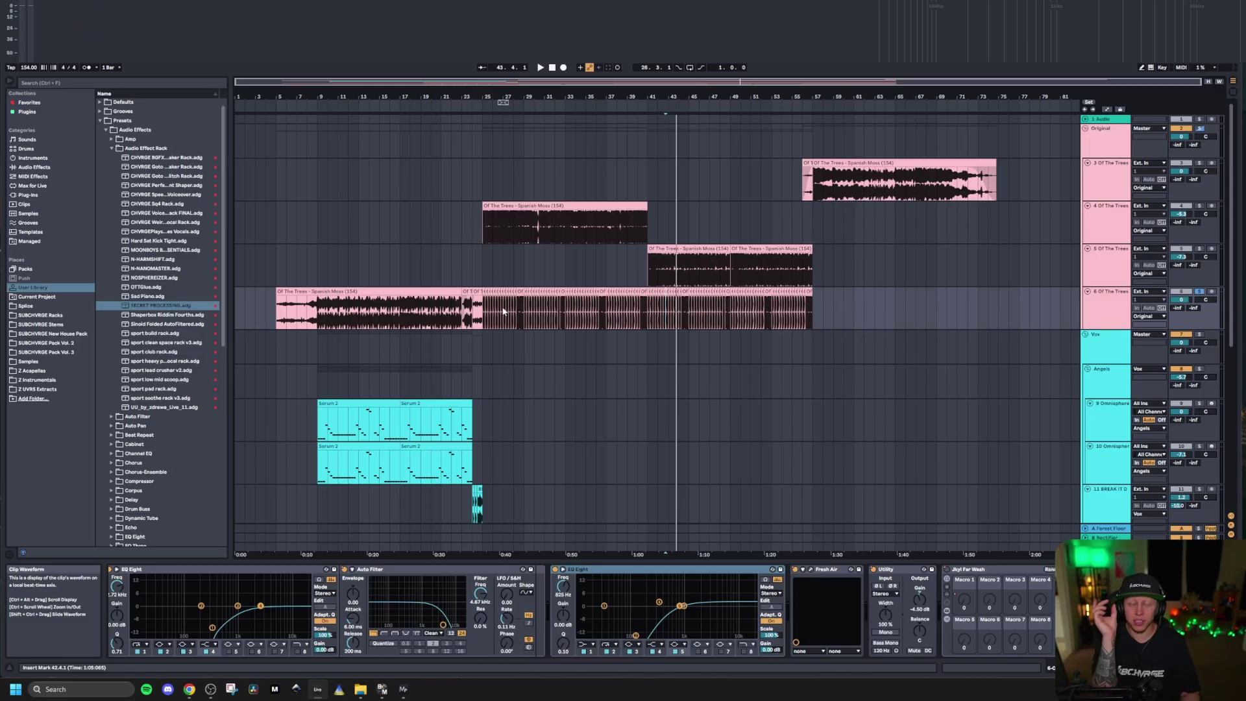
pyautogui.press('+')
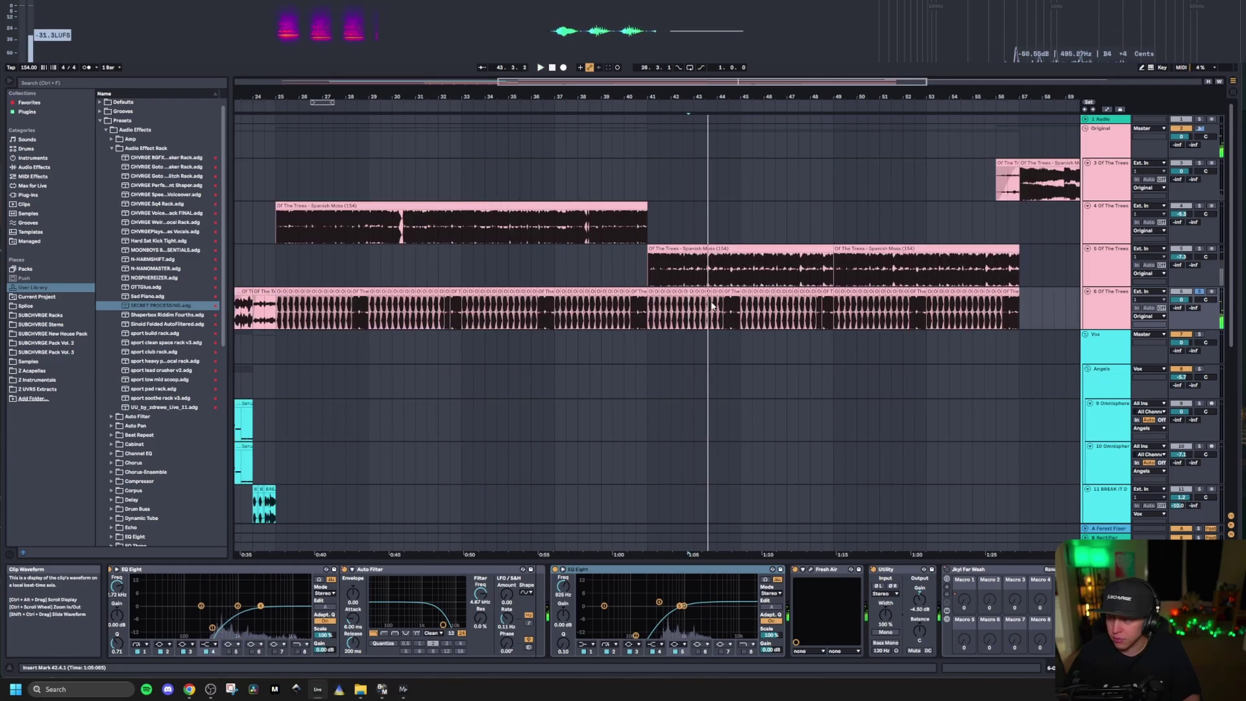
pyautogui.click(277, 311)
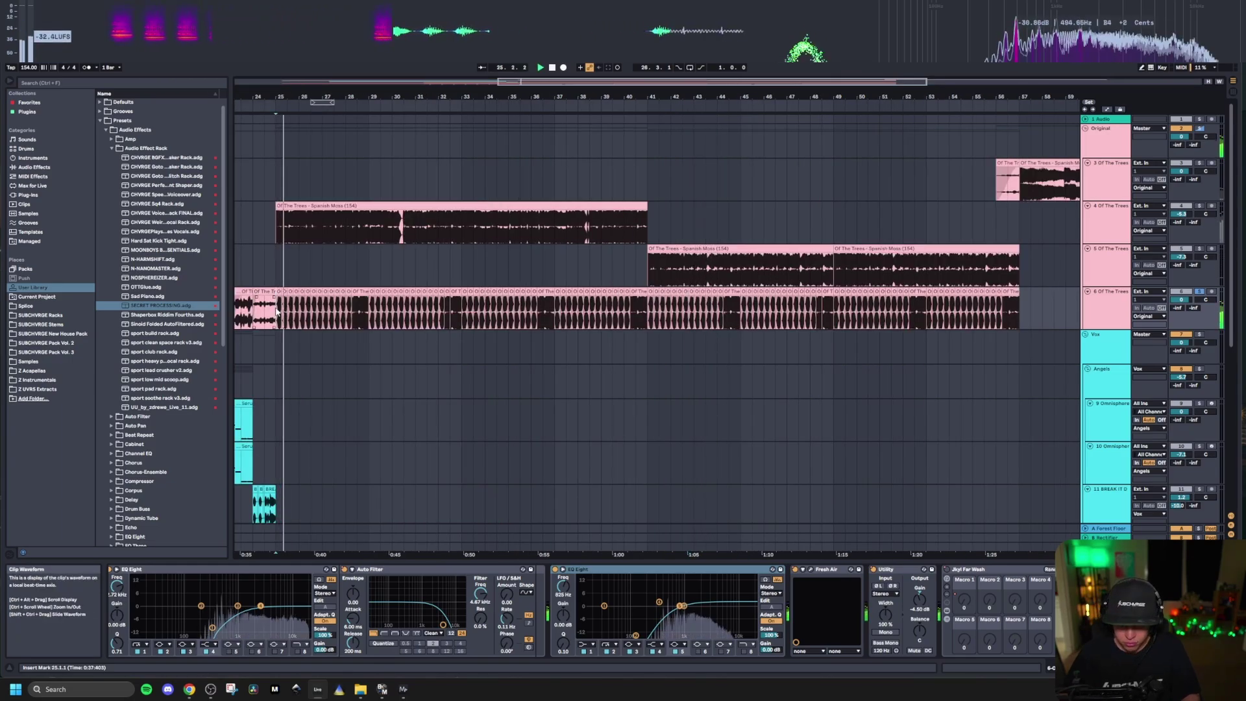
# - Solo track 4 Of The Trees, show its device chain, and play its clip from bar 25
pyautogui.click(1201, 206)
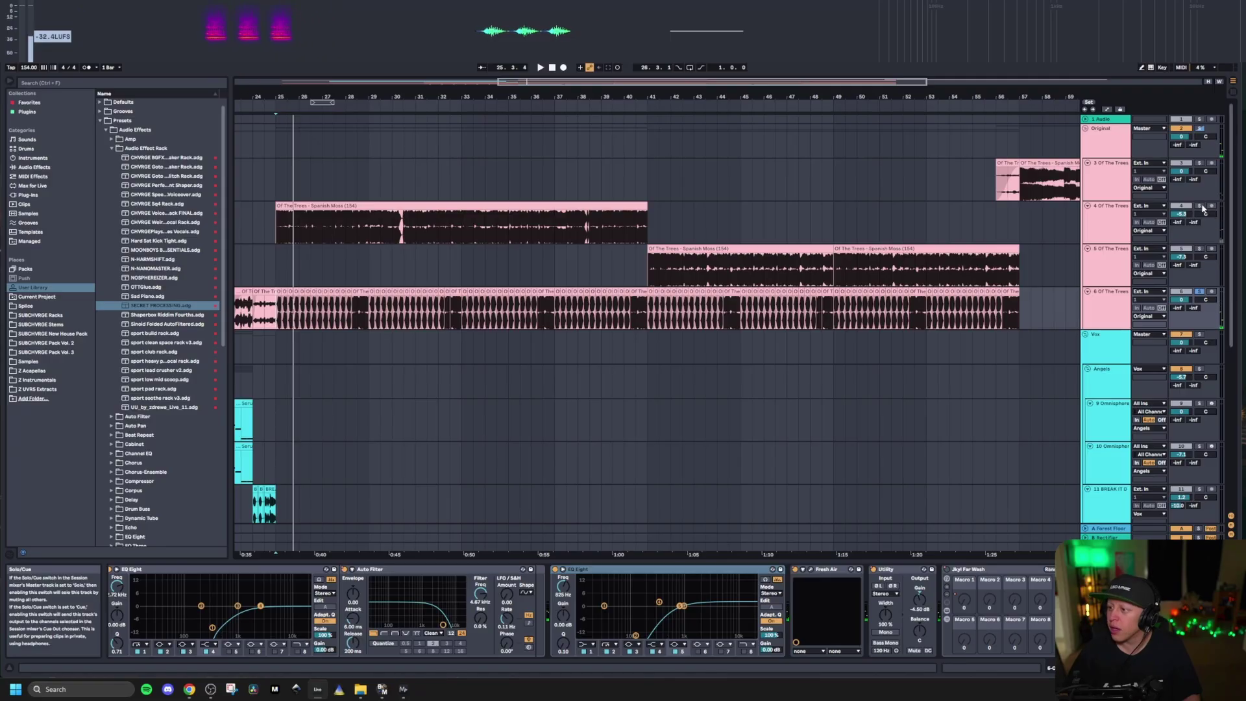
pyautogui.click(1101, 226)
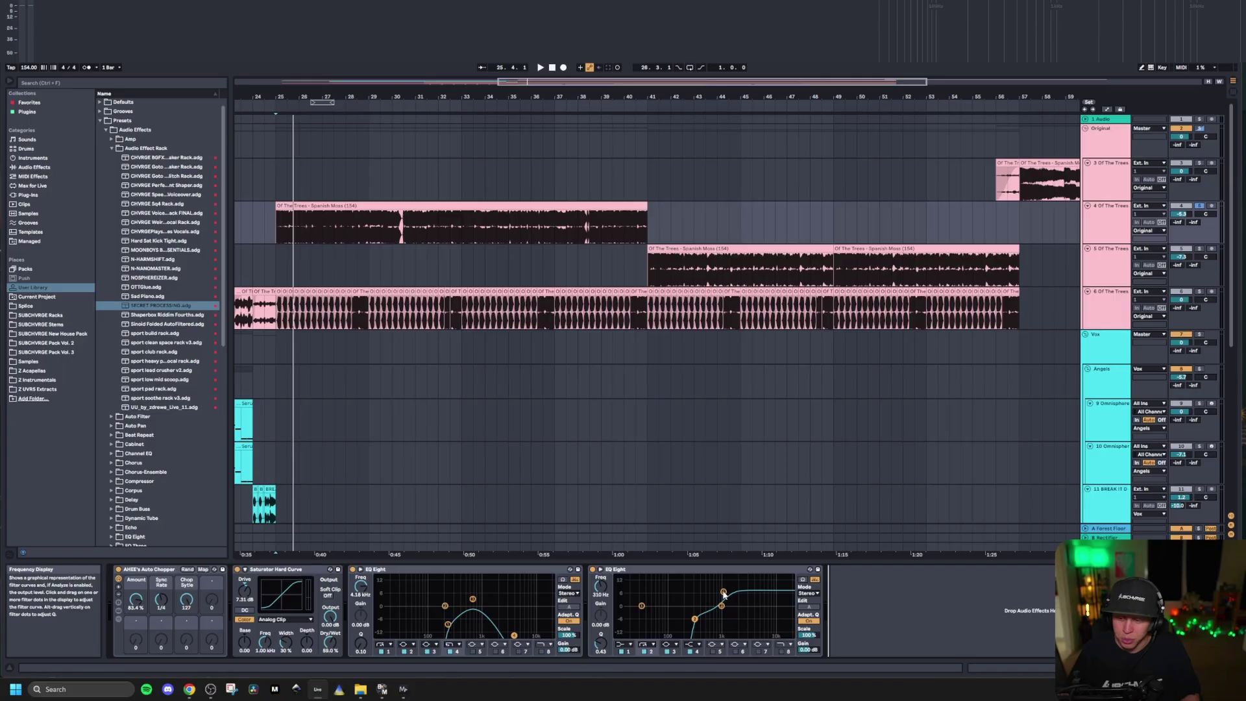
pyautogui.click(309, 206)
pyautogui.press('space')
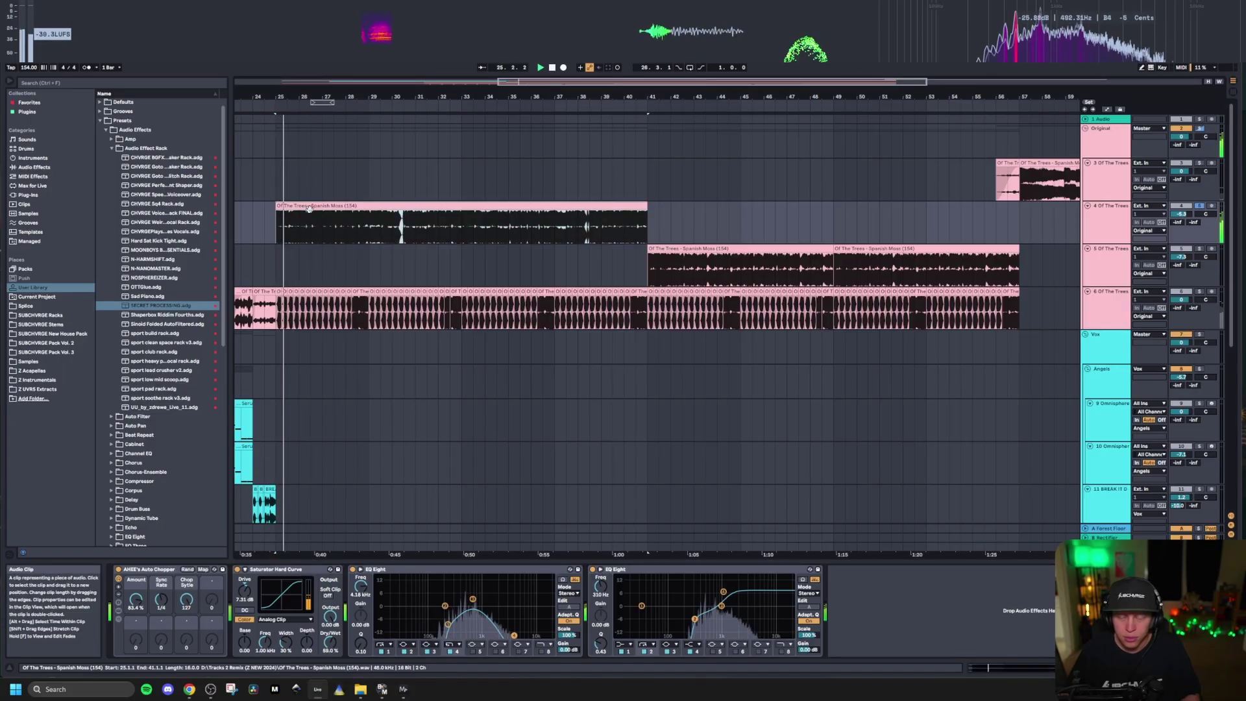
pyautogui.press('space')
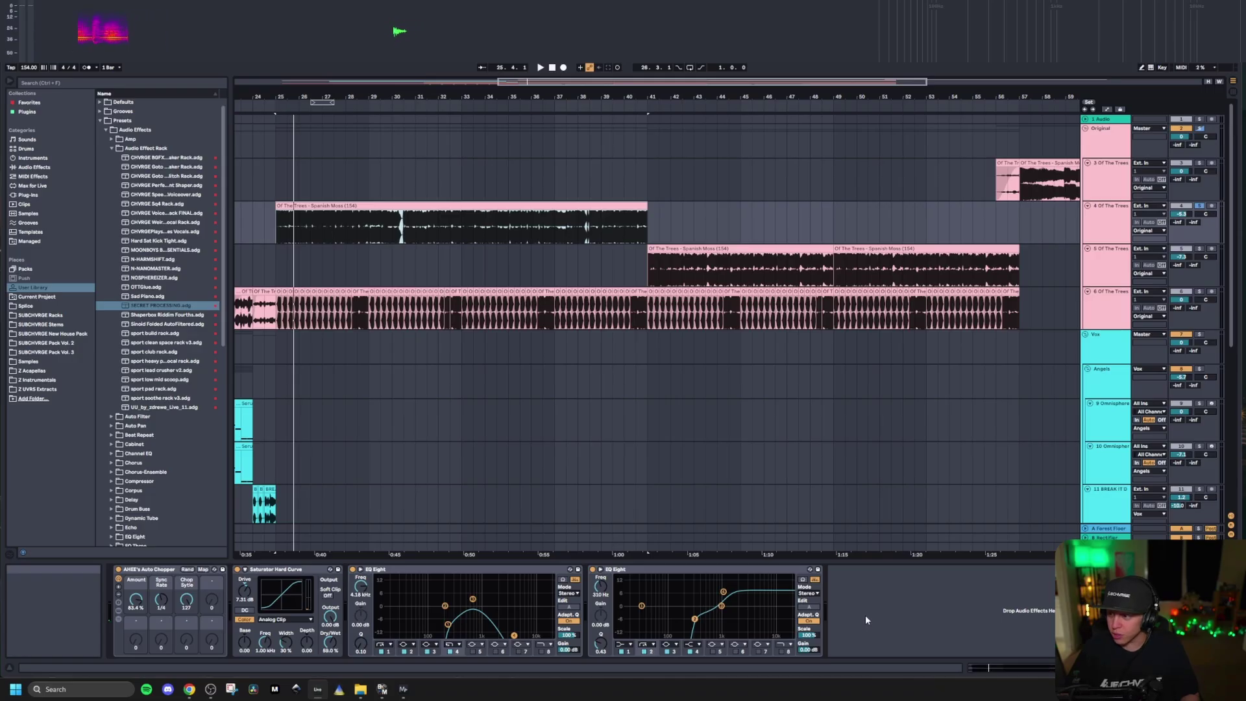
pyautogui.click(1111, 217)
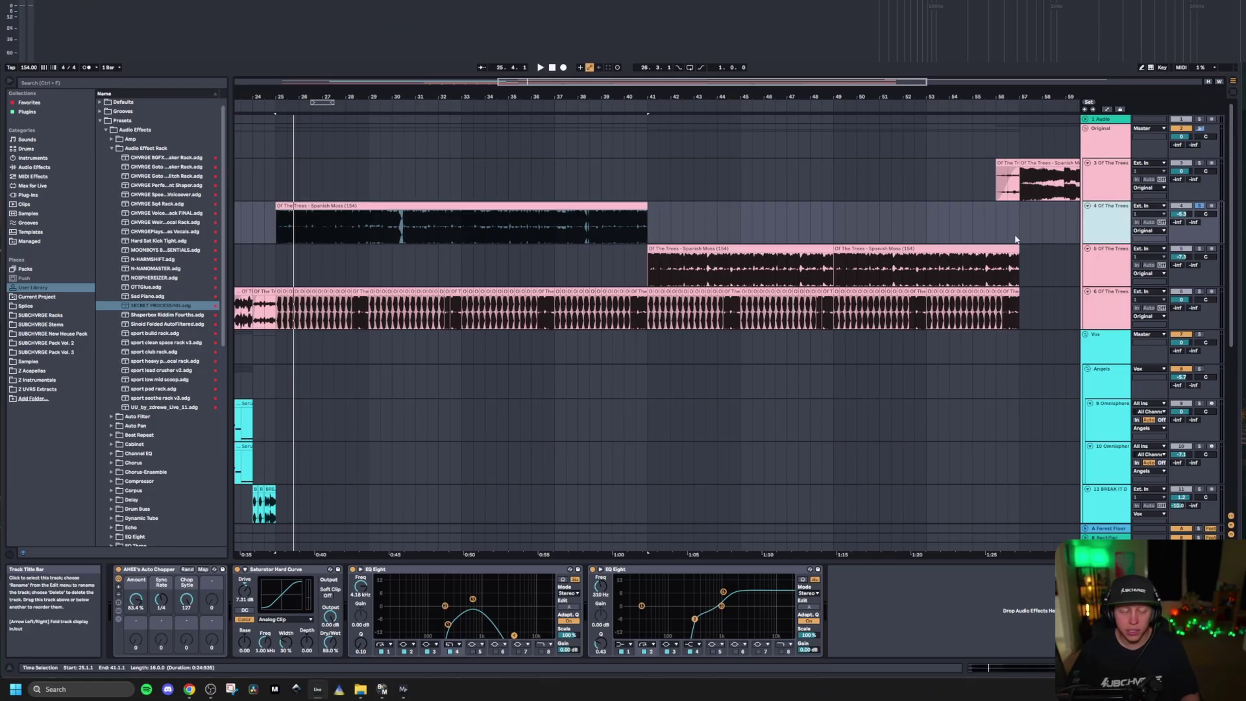
# - Solo the FX group and unfold its three audio tracks, 15 to 17
pyautogui.press('-')
pyautogui.click(485, 266)
pyautogui.scroll(-2, 499, 330)
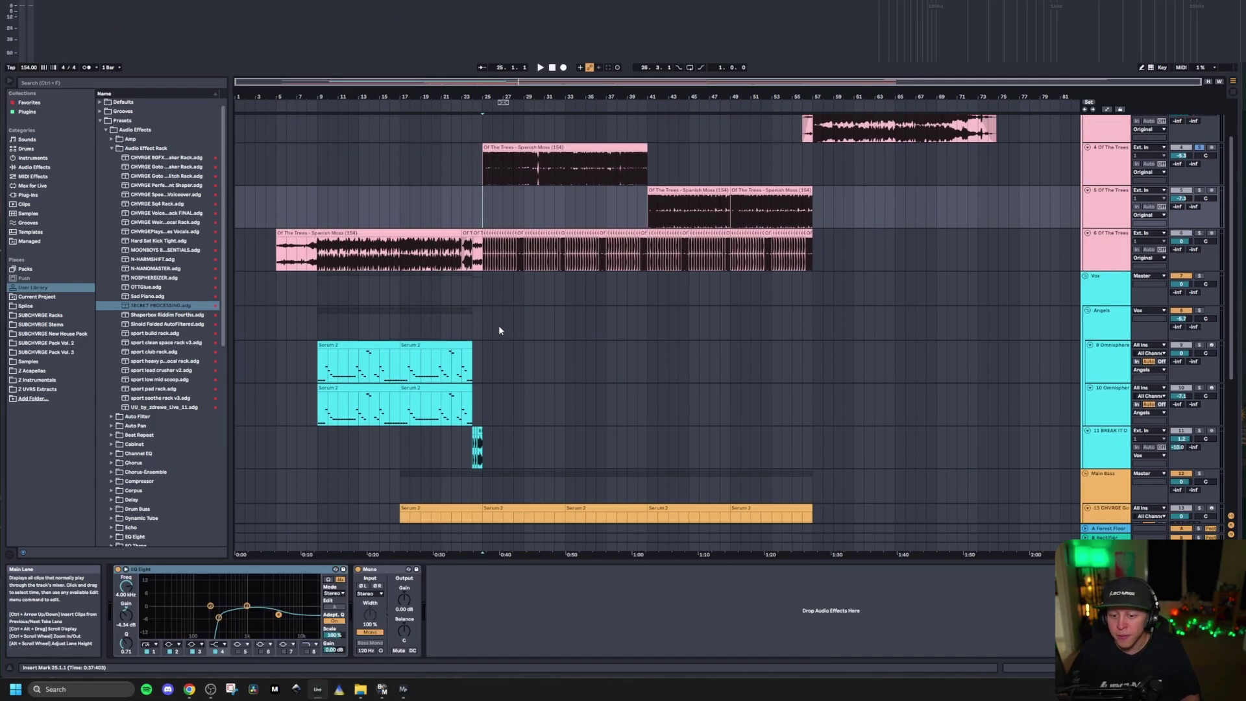
pyautogui.scroll(-5, 498, 331)
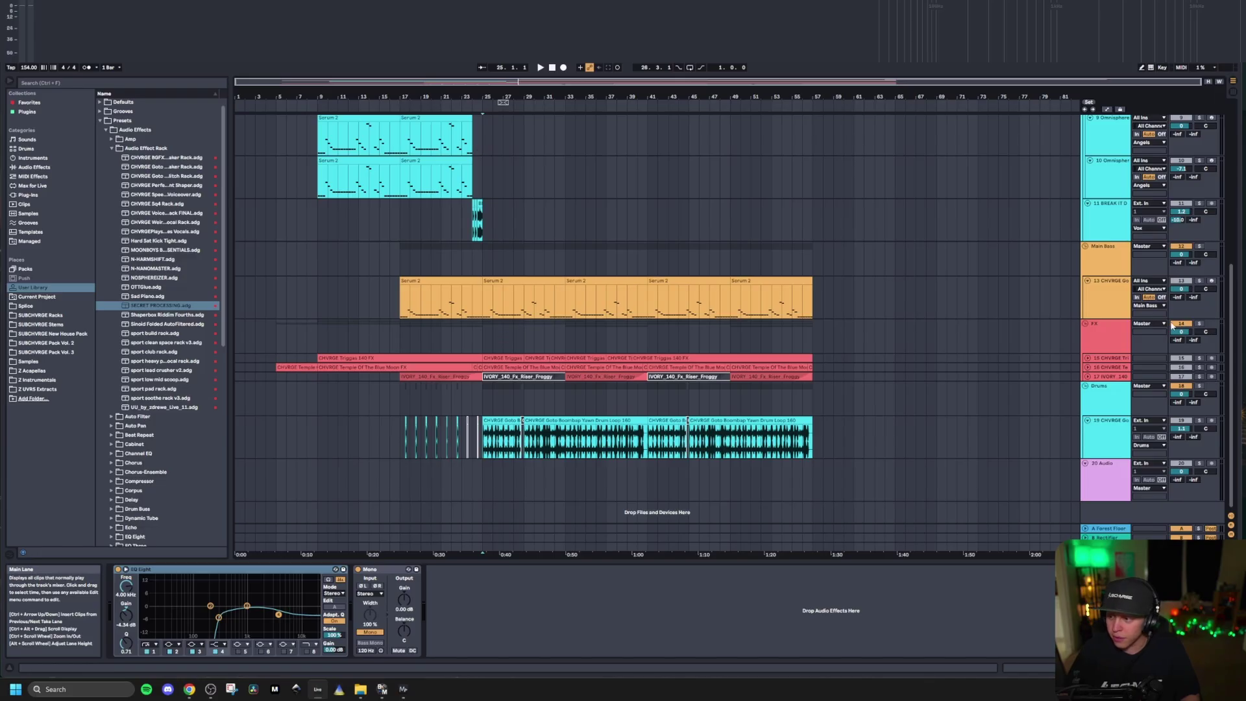
pyautogui.click(1107, 359)
pyautogui.keyDown('shift'); pyautogui.click(1107, 377); pyautogui.keyUp('shift')
pyautogui.press('u')
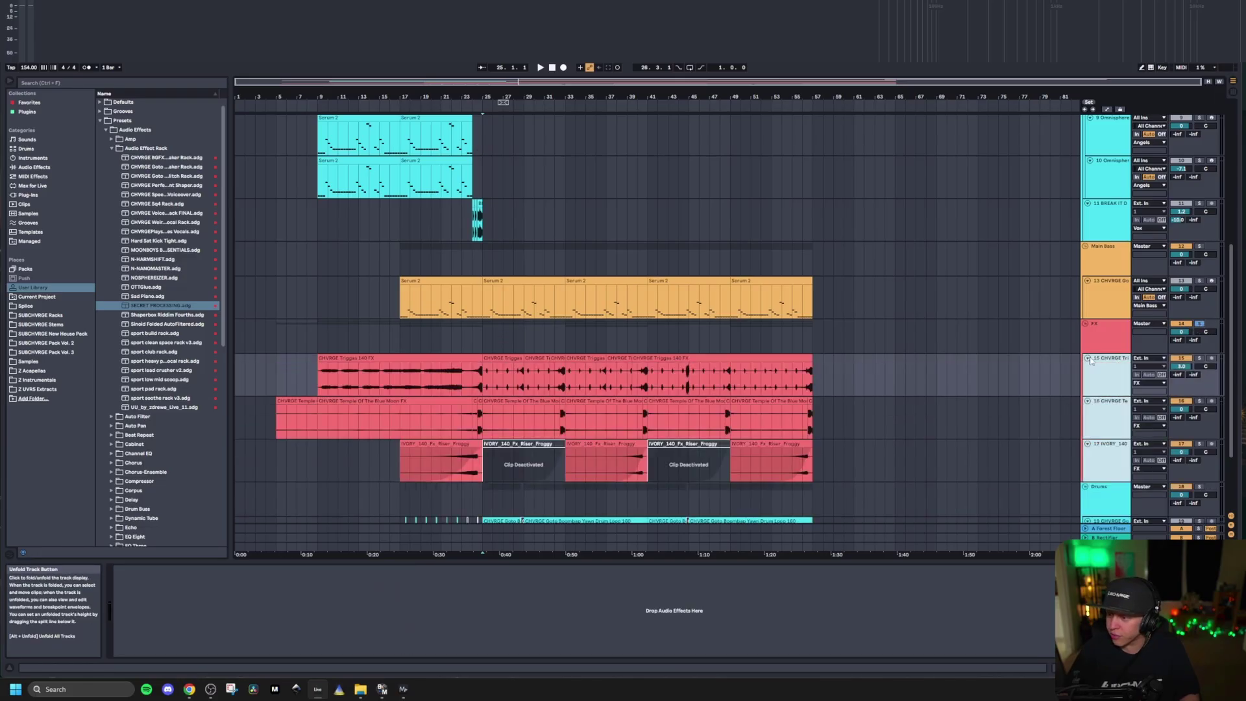
# - Solo track 15 in the FX group and audition its clips from bar 25
pyautogui.click(471, 335)
pyautogui.click(386, 358)
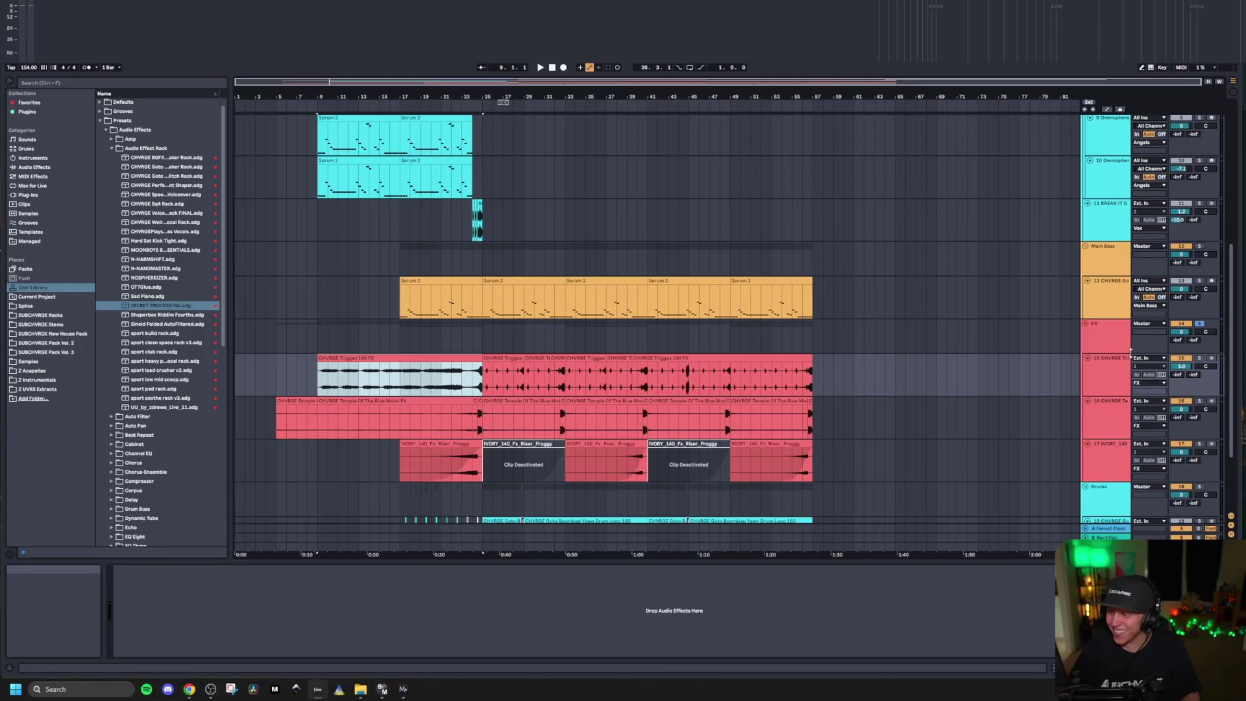
pyautogui.click(300, 403)
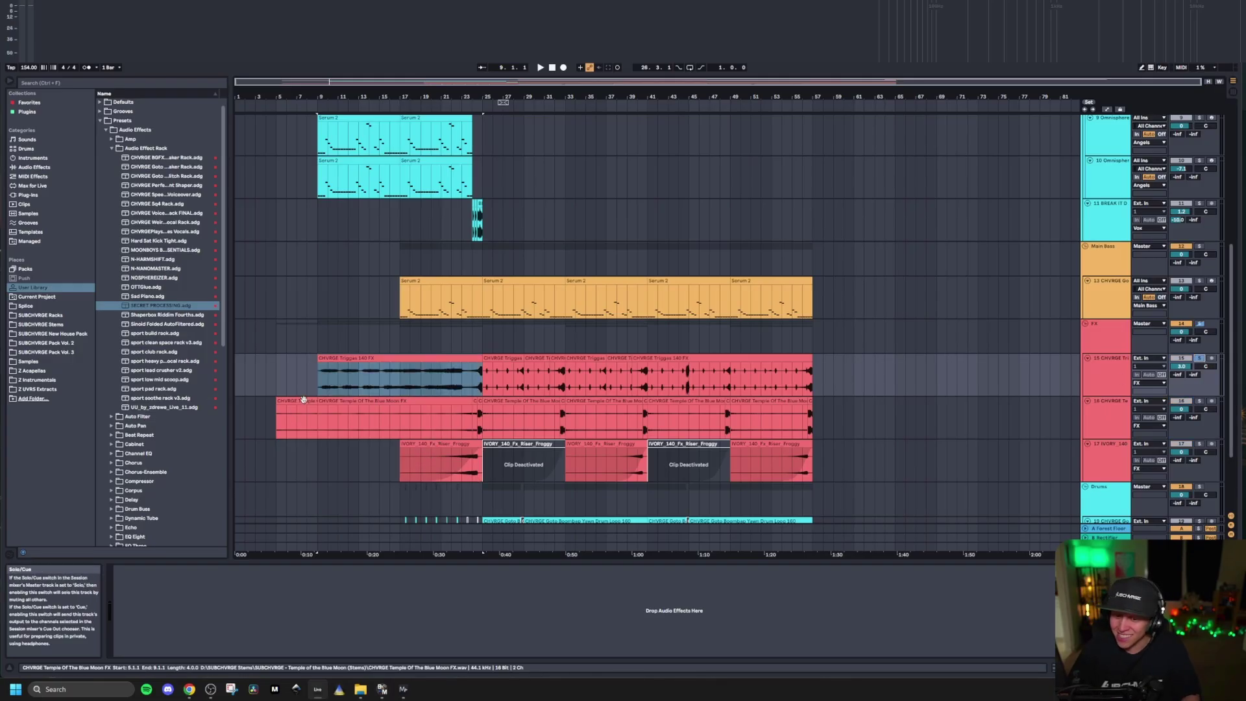
pyautogui.click(465, 386)
pyautogui.click(481, 385)
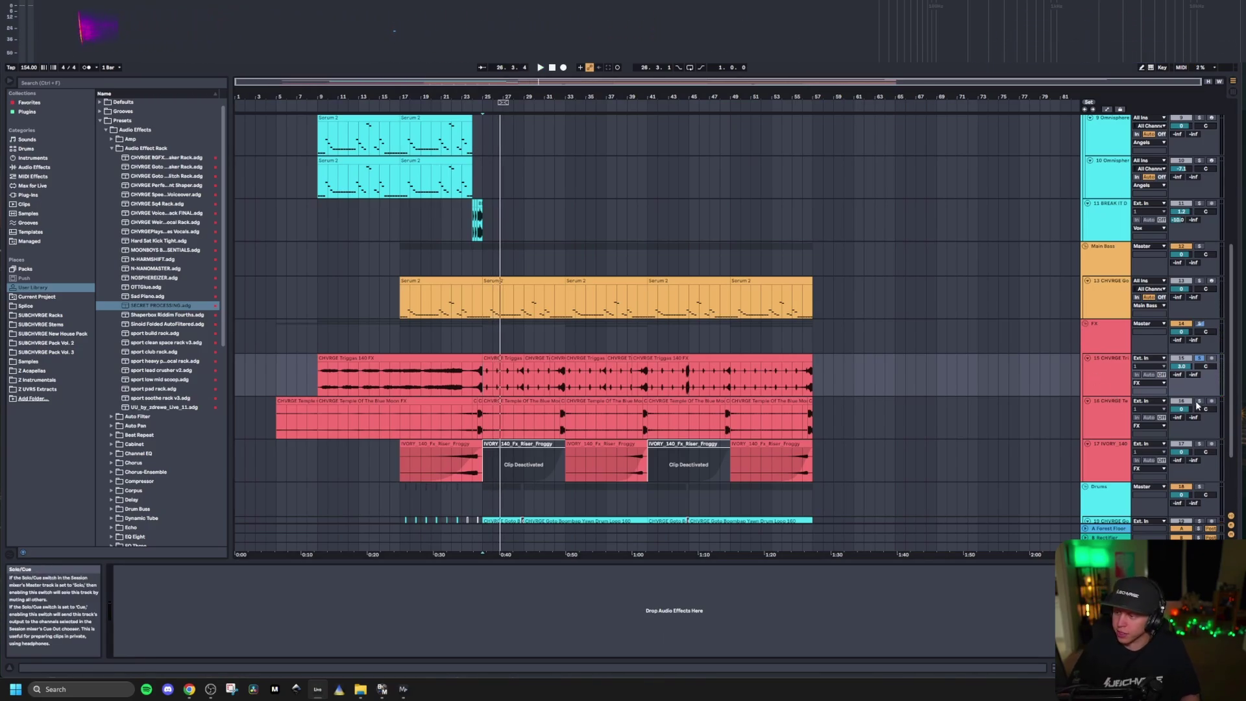
# - Solo track 16, select bars 25.1.1 to 32.3.1 of the CHVRGE Temple Of The Blue Moon FX clip, and play it
pyautogui.moveTo(566, 421); pyautogui.dragTo(484, 423)
pyautogui.press('+')
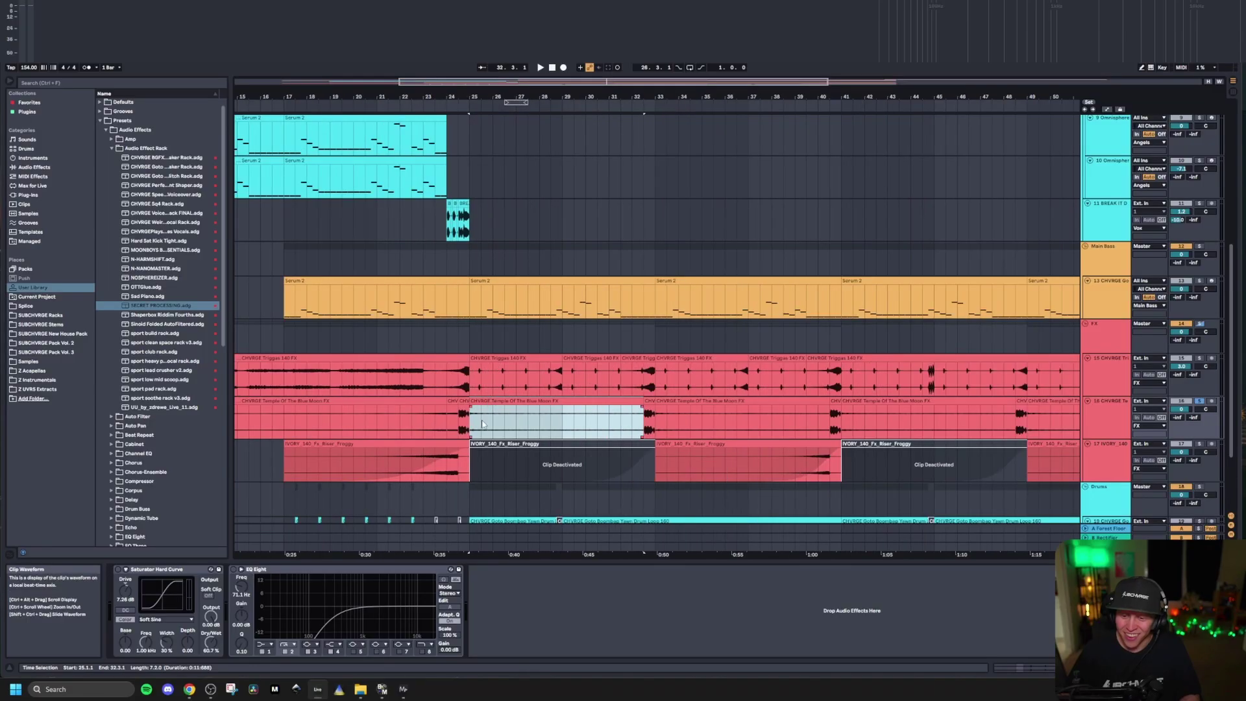
pyautogui.press('-')
pyautogui.press('-')
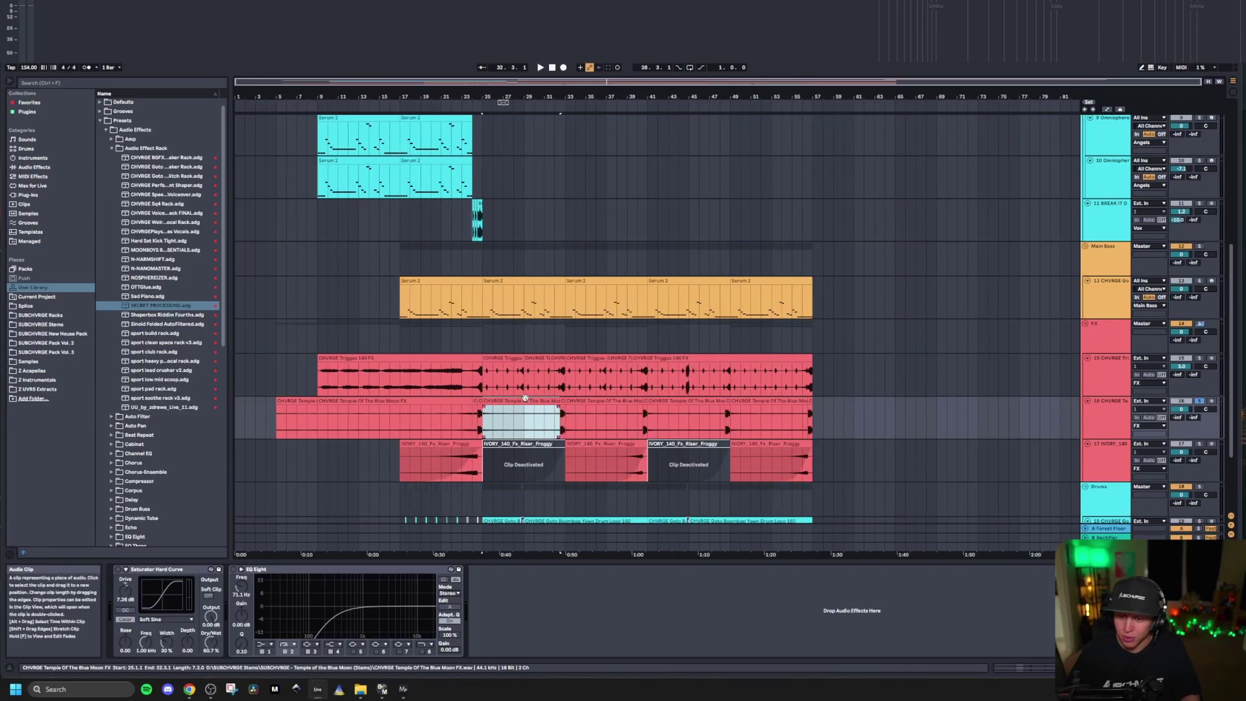
pyautogui.press('space')
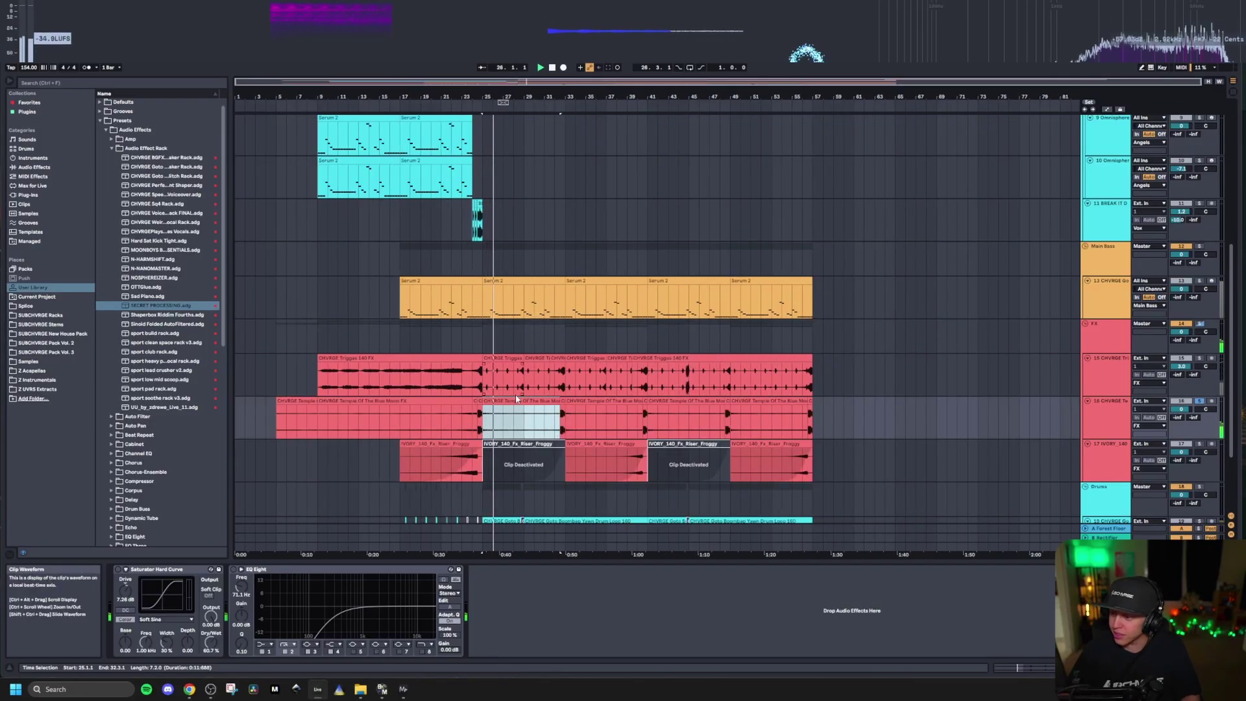
pyautogui.scroll(-1, 536, 380)
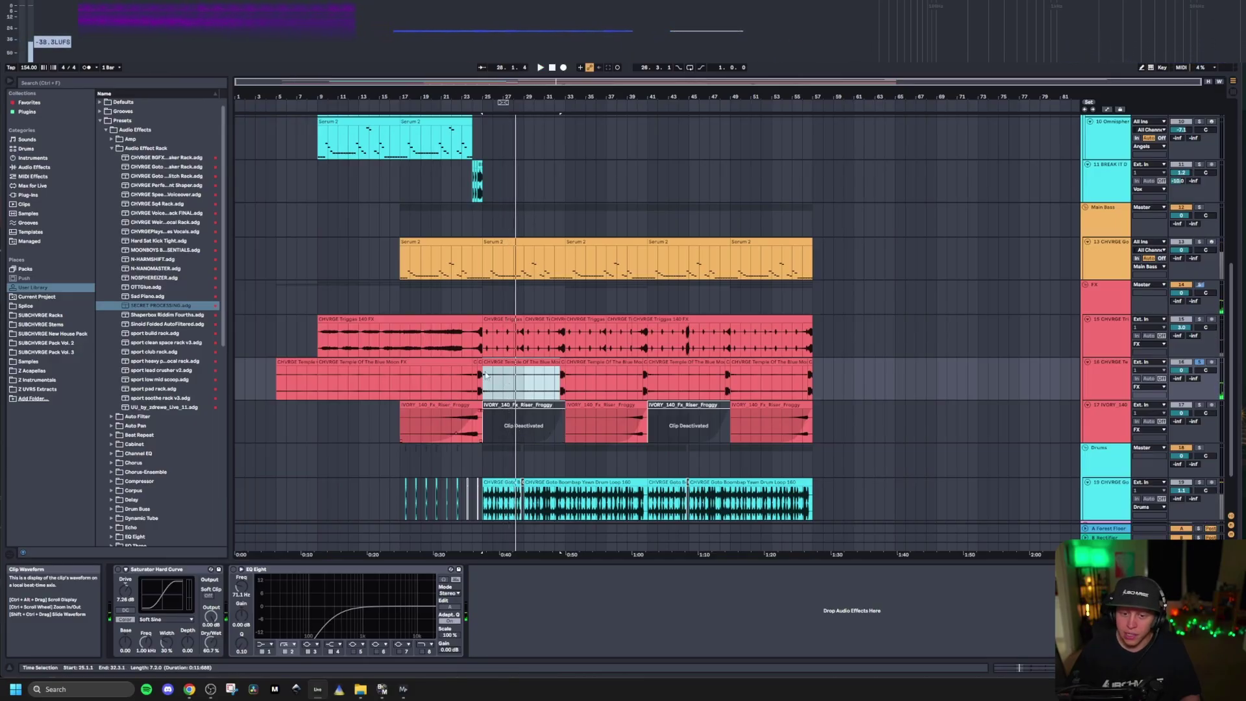
# - Solo track 17 and audition its IVORY_140_Fx_Riser_Froggy clip, and play the whole FX group from bar 23.1.1
pyautogui.click(1111, 379)
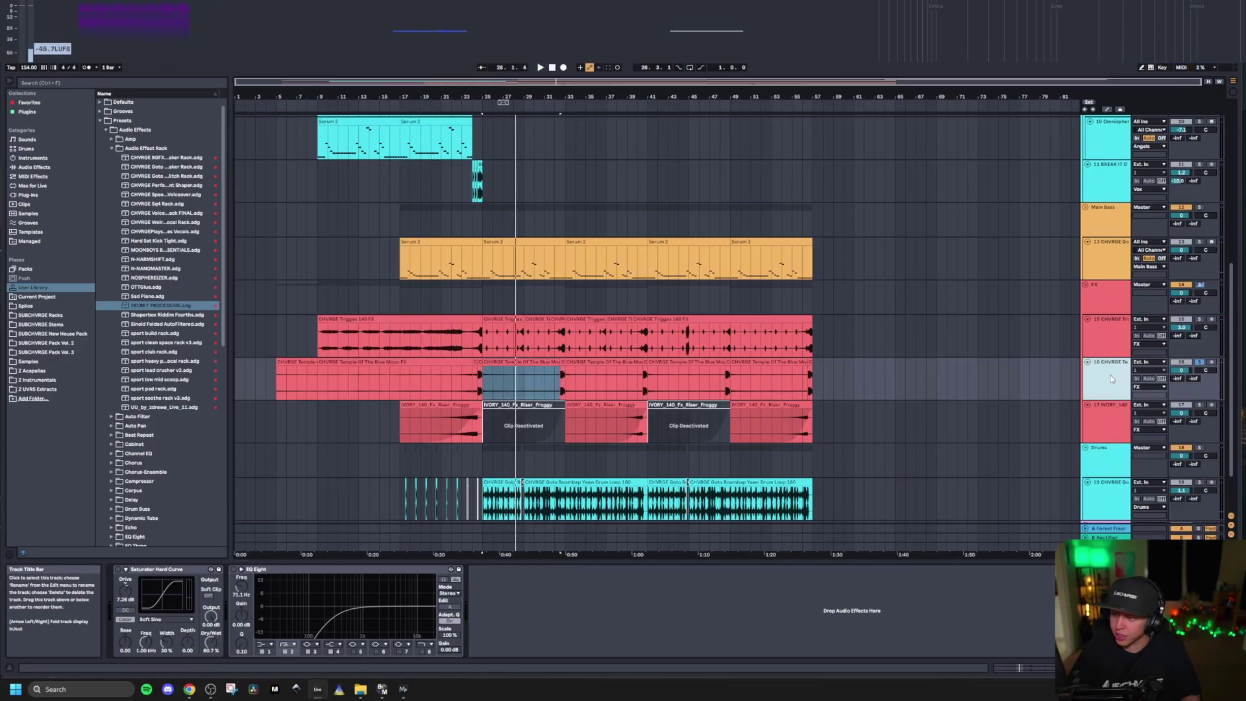
pyautogui.click(452, 421)
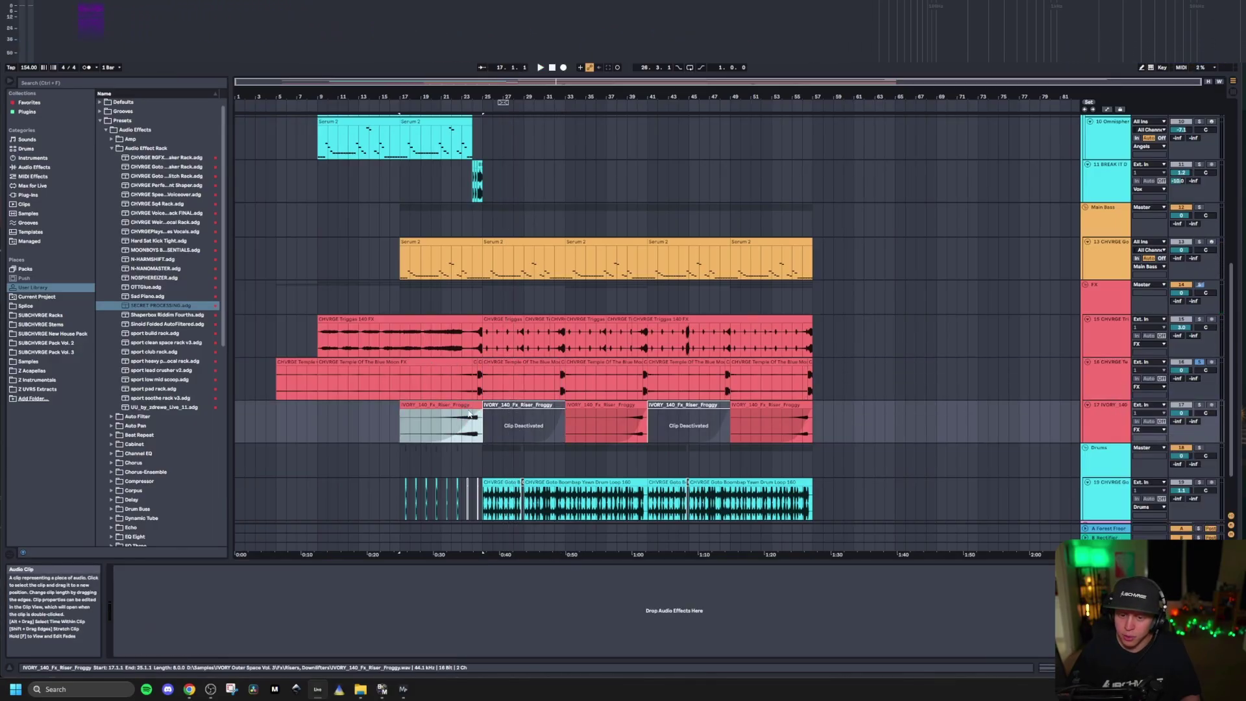
pyautogui.click(1200, 406)
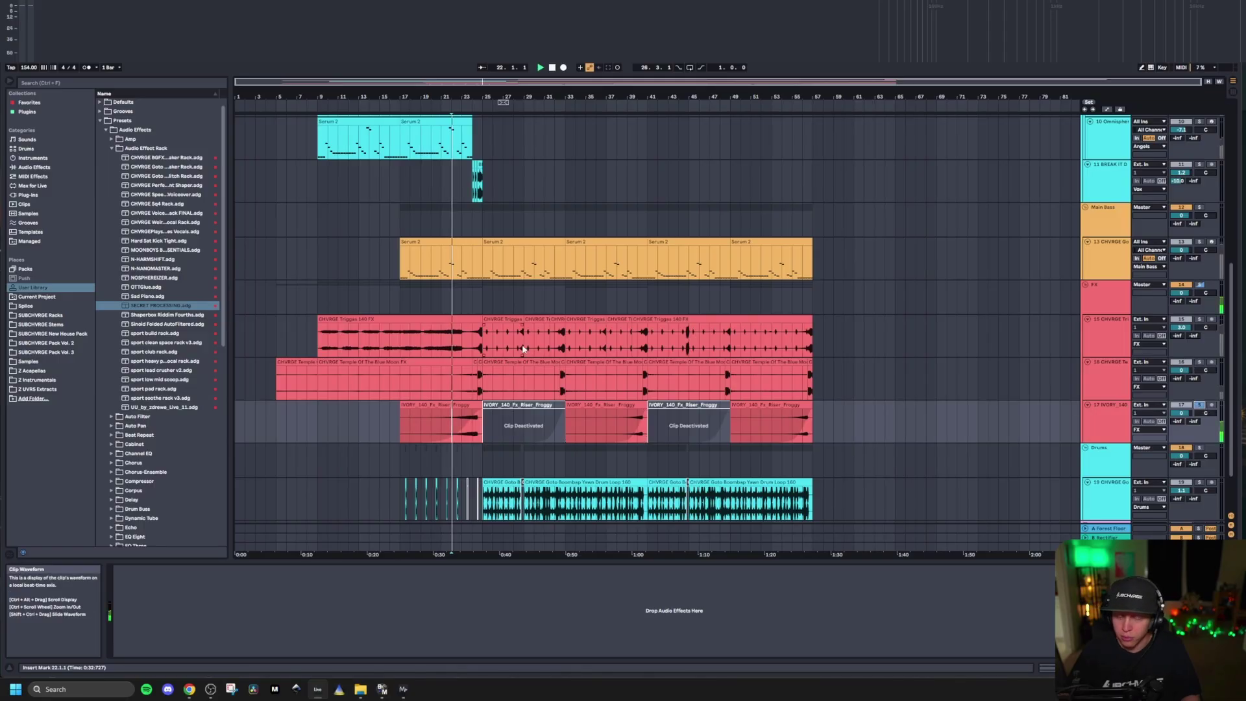
pyautogui.press('space')
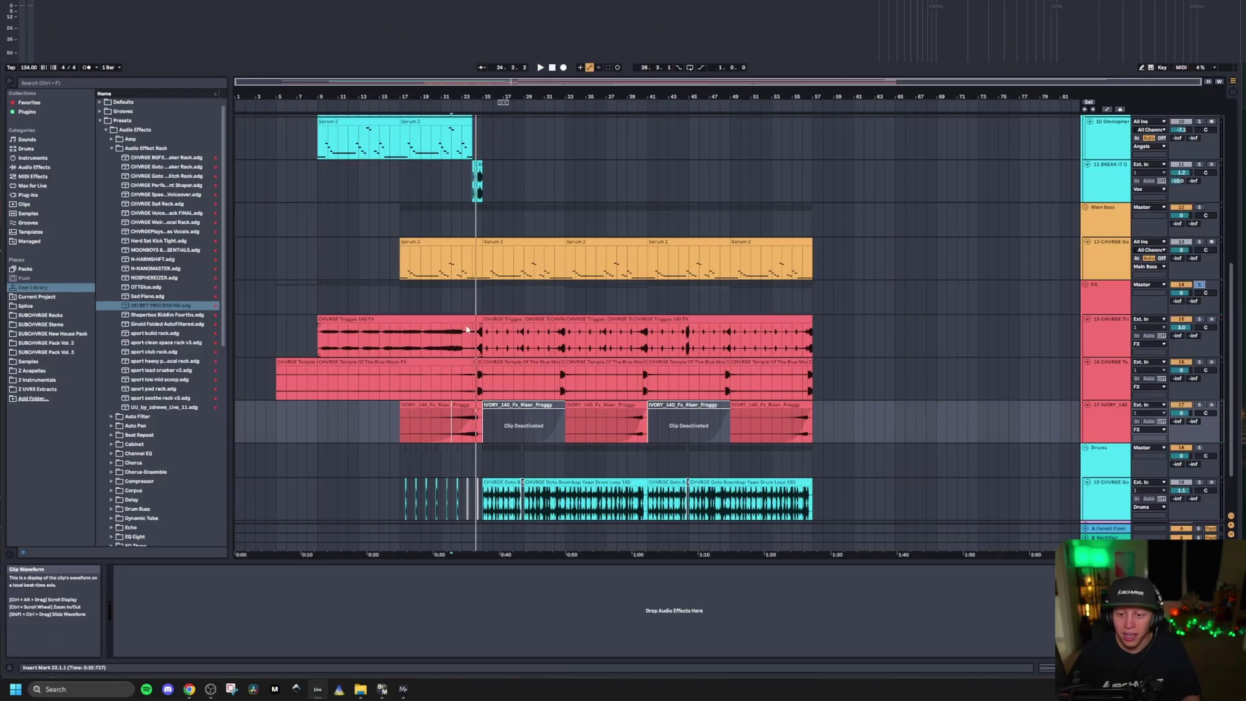
pyautogui.click(458, 302)
pyautogui.press('space')
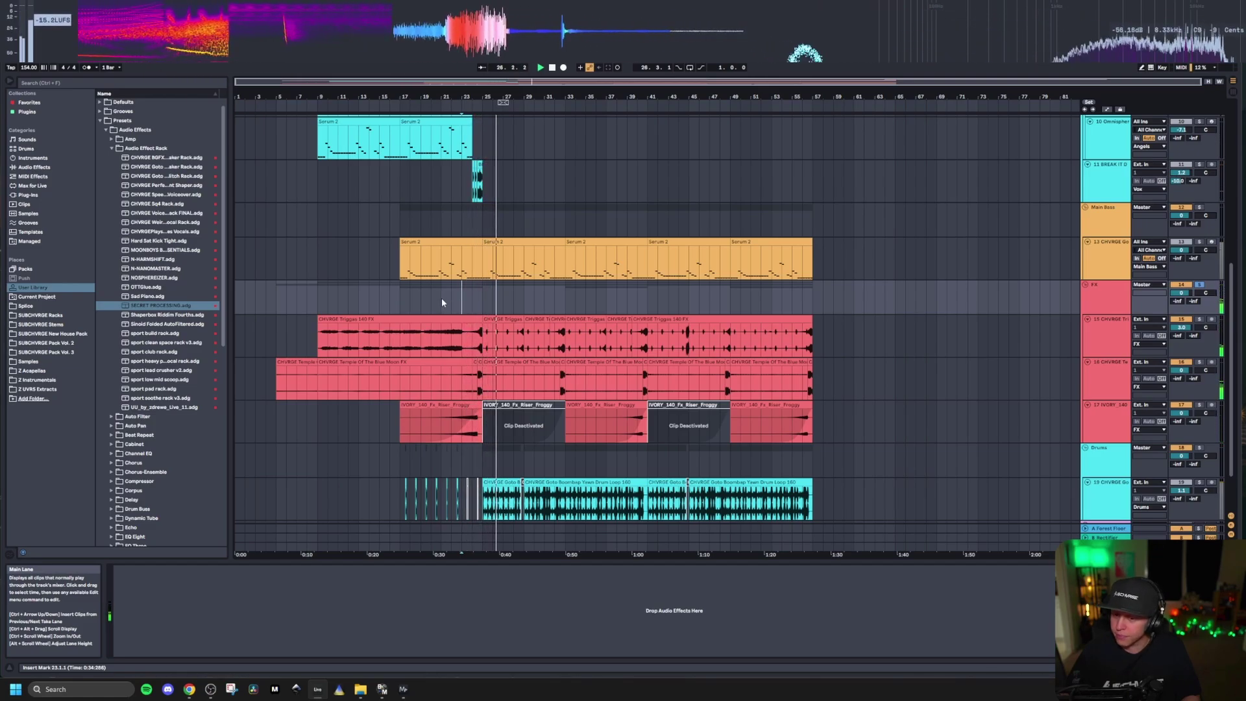
# - Solo the Drums group and play it from bar 25.1.1
pyautogui.scroll(-2, 501, 401)
pyautogui.scroll(-1, 502, 401)
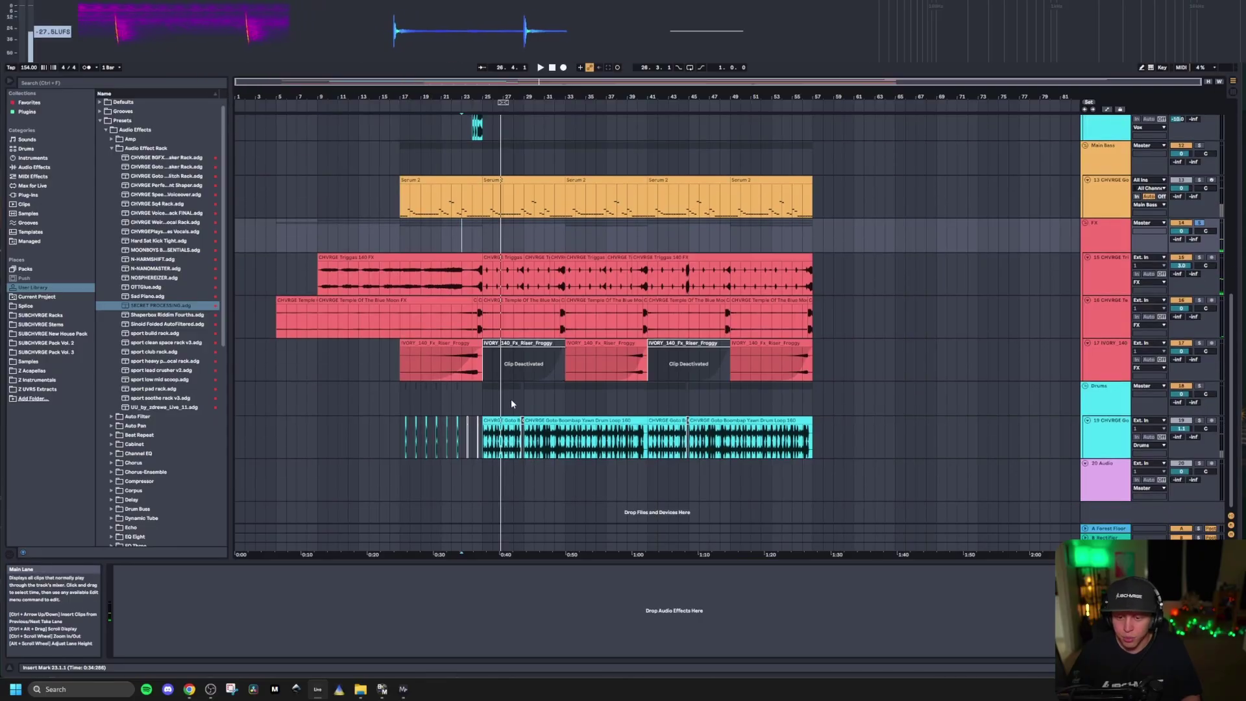
pyautogui.click(484, 401)
pyautogui.scroll(4, 458, 403)
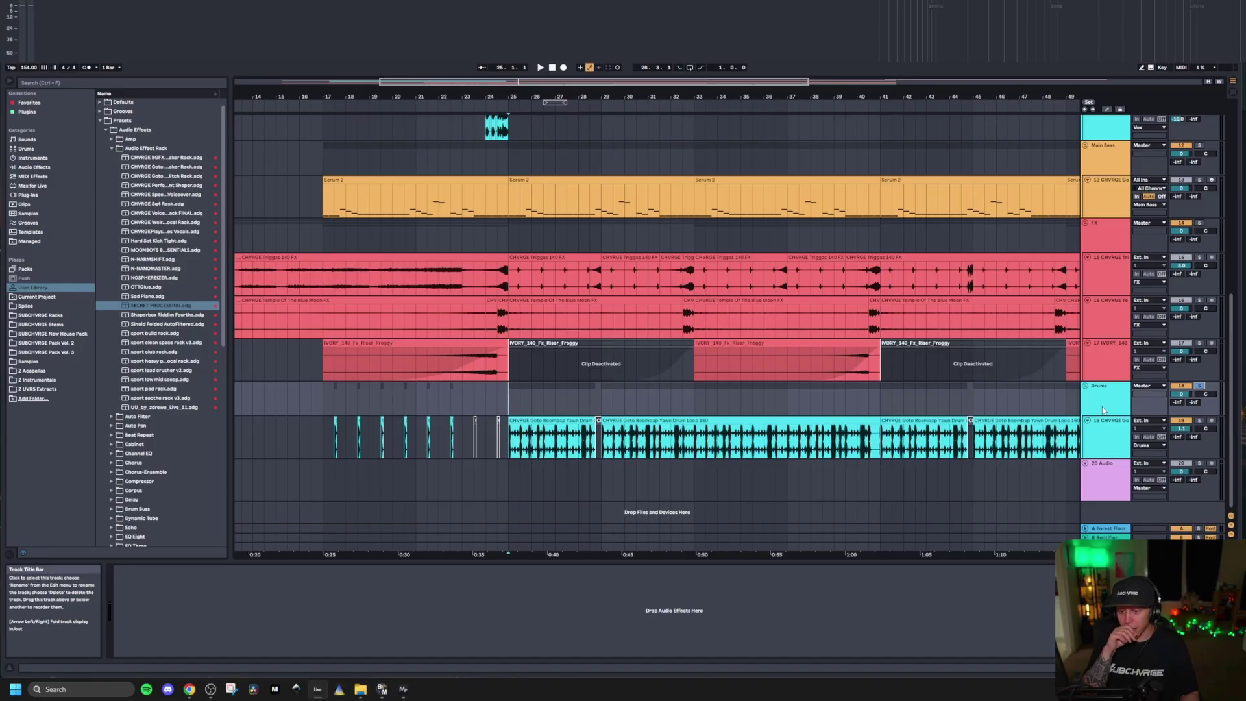
pyautogui.click(636, 398)
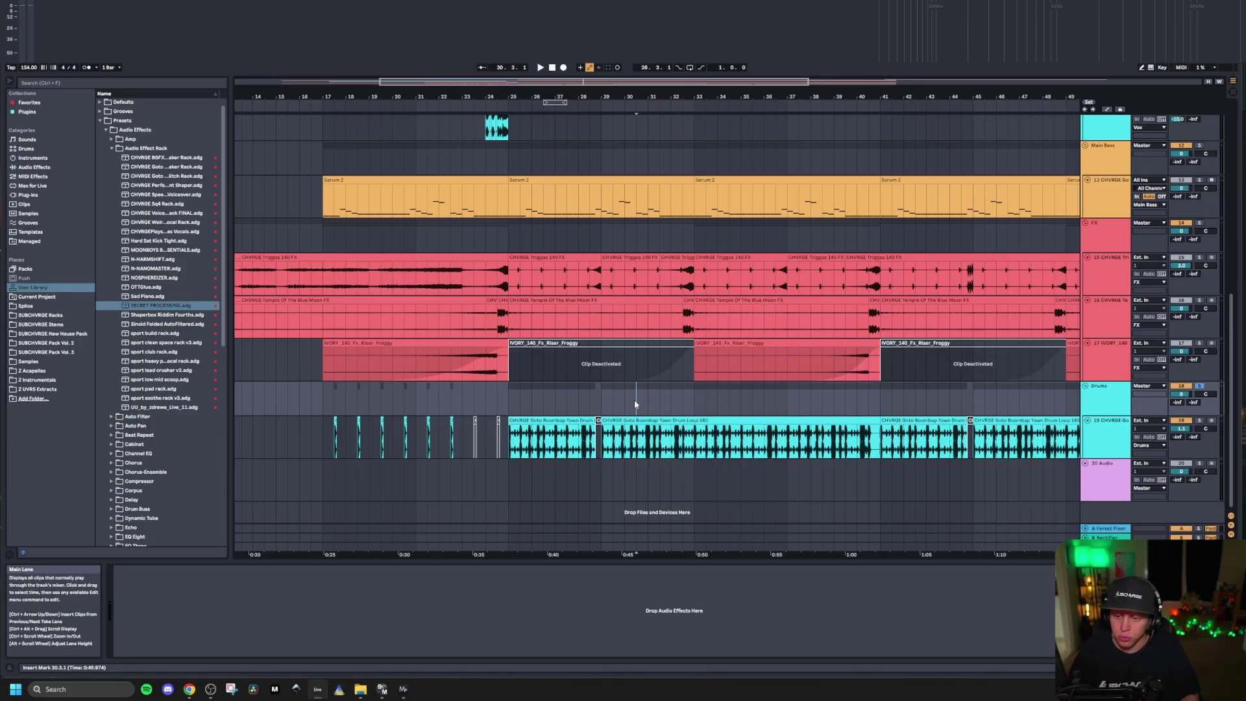
pyautogui.hscroll(2, 509, 399)
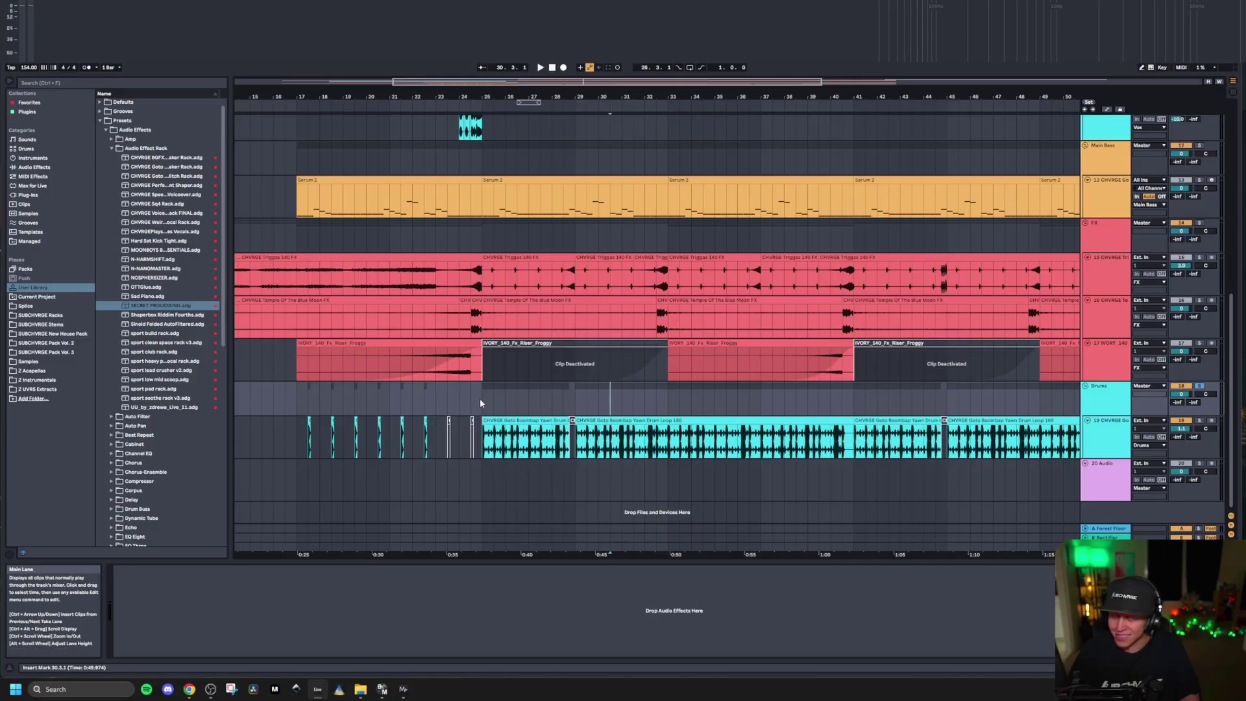
pyautogui.click(483, 396)
pyautogui.press('space')
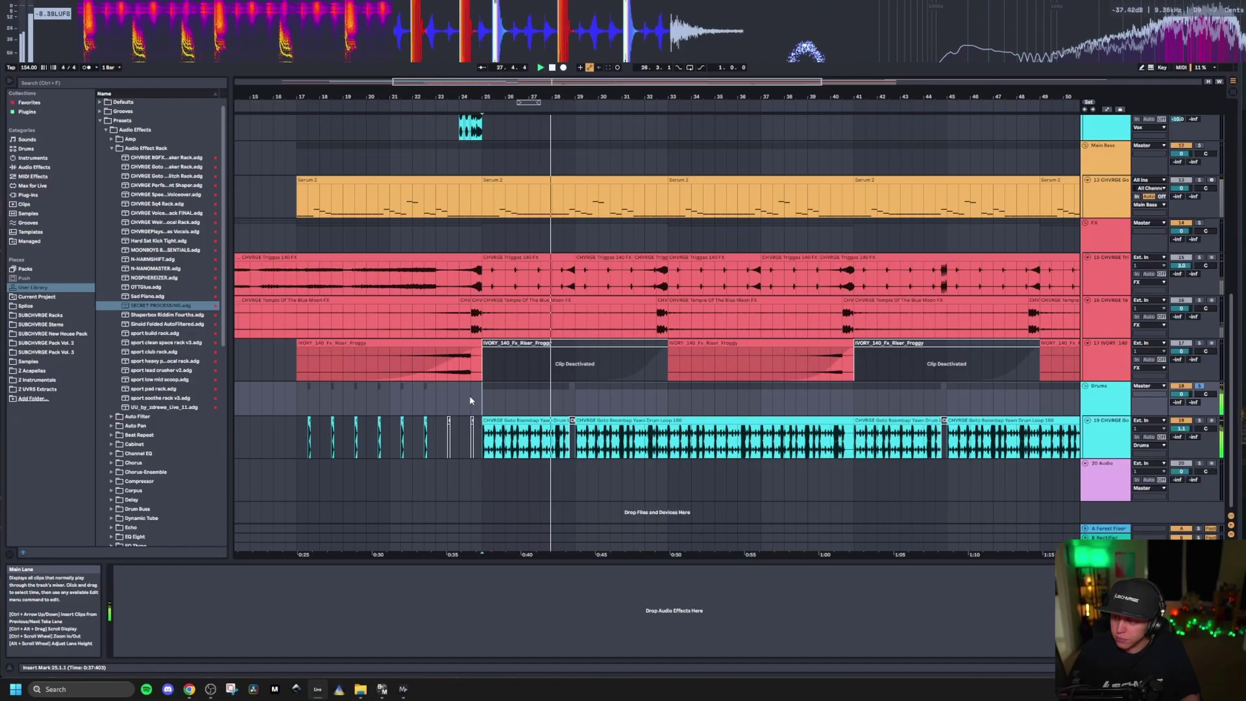
# - Solo the Main Bass group, show track 13's device chain, and play the bass from bar 25.1.1
pyautogui.scroll(5, 523, 437)
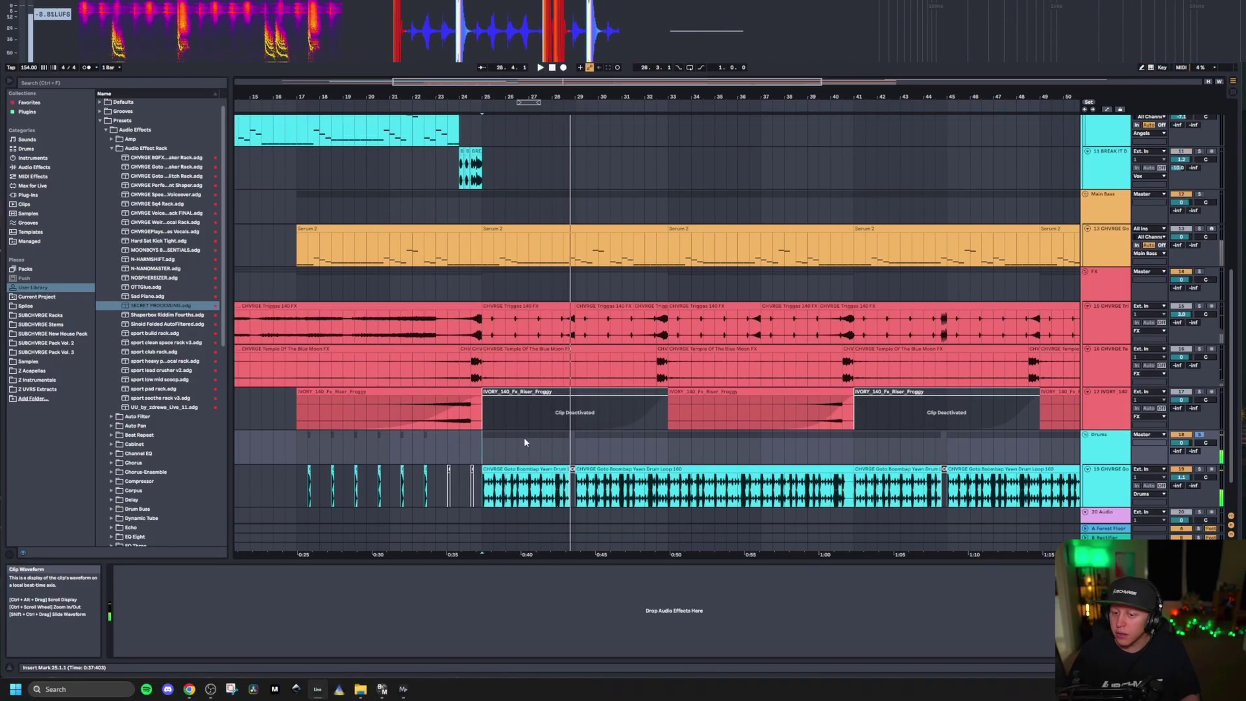
pyautogui.rightClick(820, 201)
pyautogui.click(736, 216)
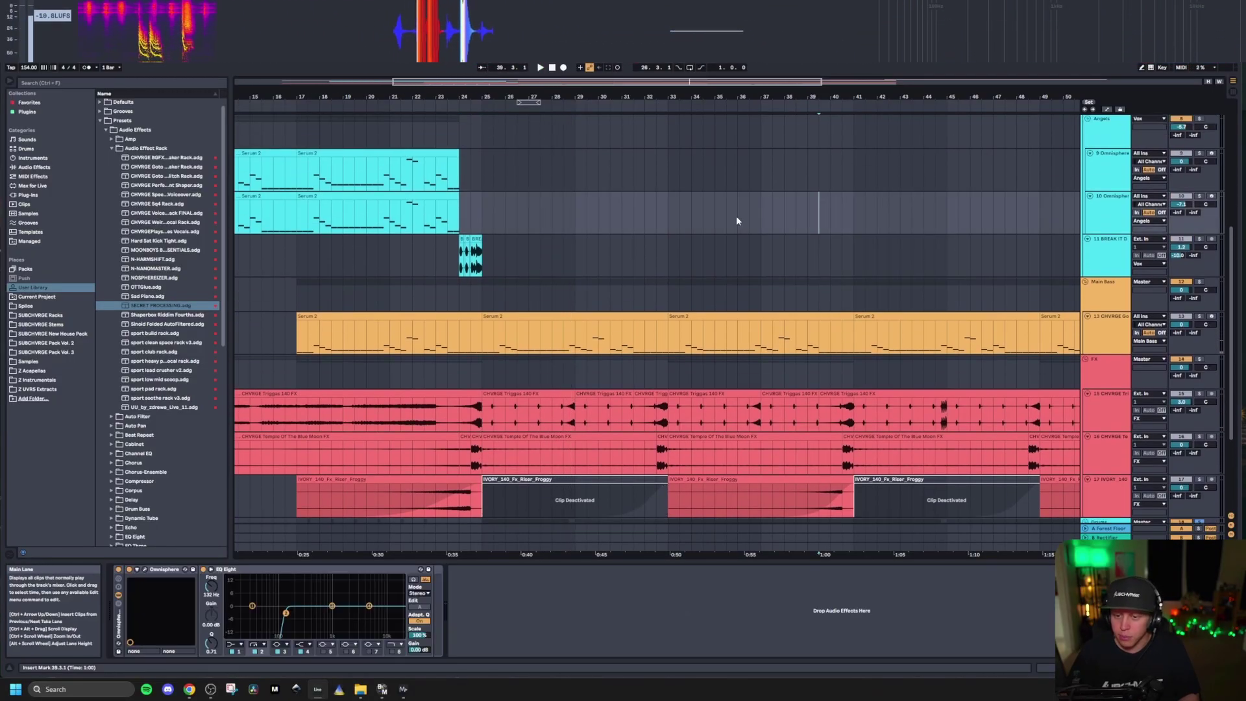
pyautogui.click(486, 330)
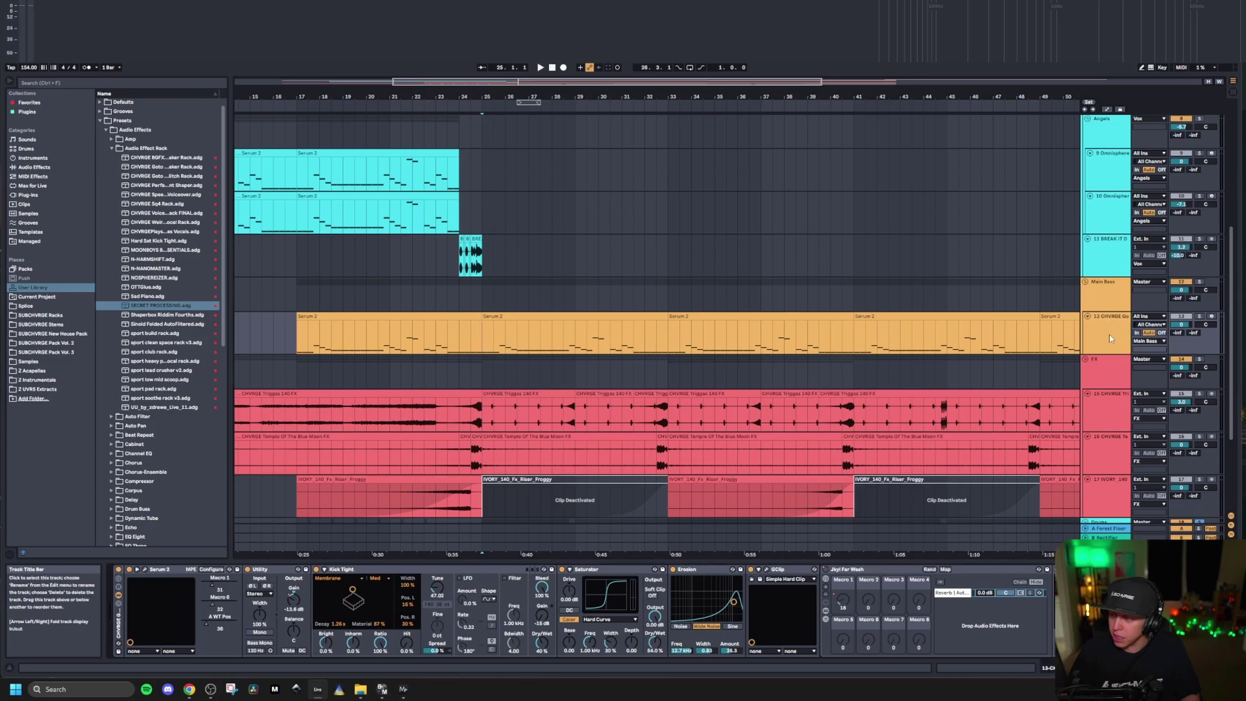
pyautogui.click(1200, 317)
pyautogui.click(1199, 281)
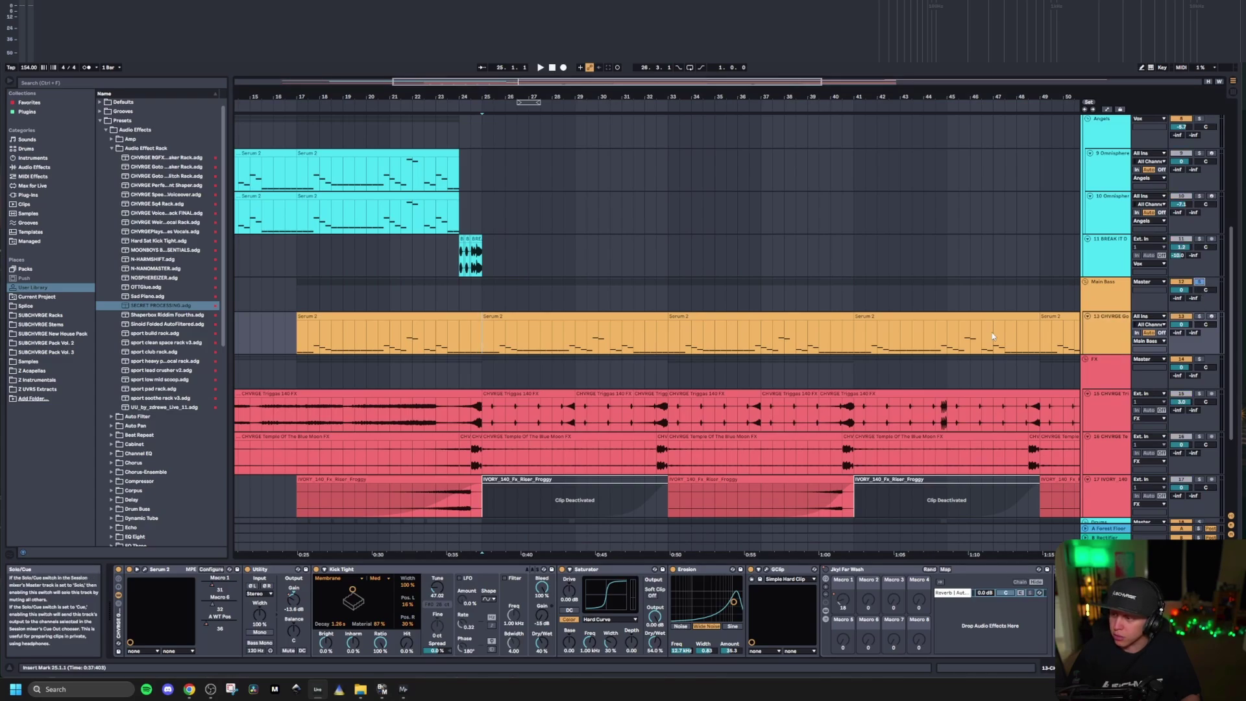
pyautogui.press('space')
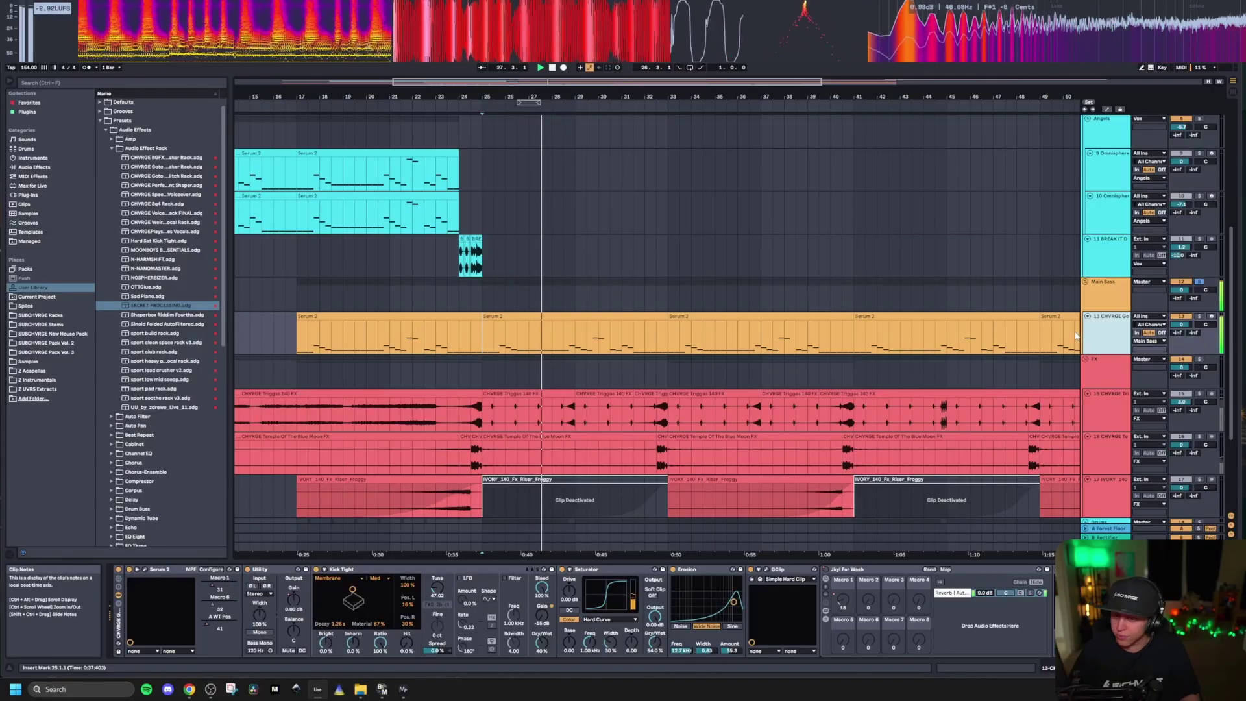
pyautogui.press('space')
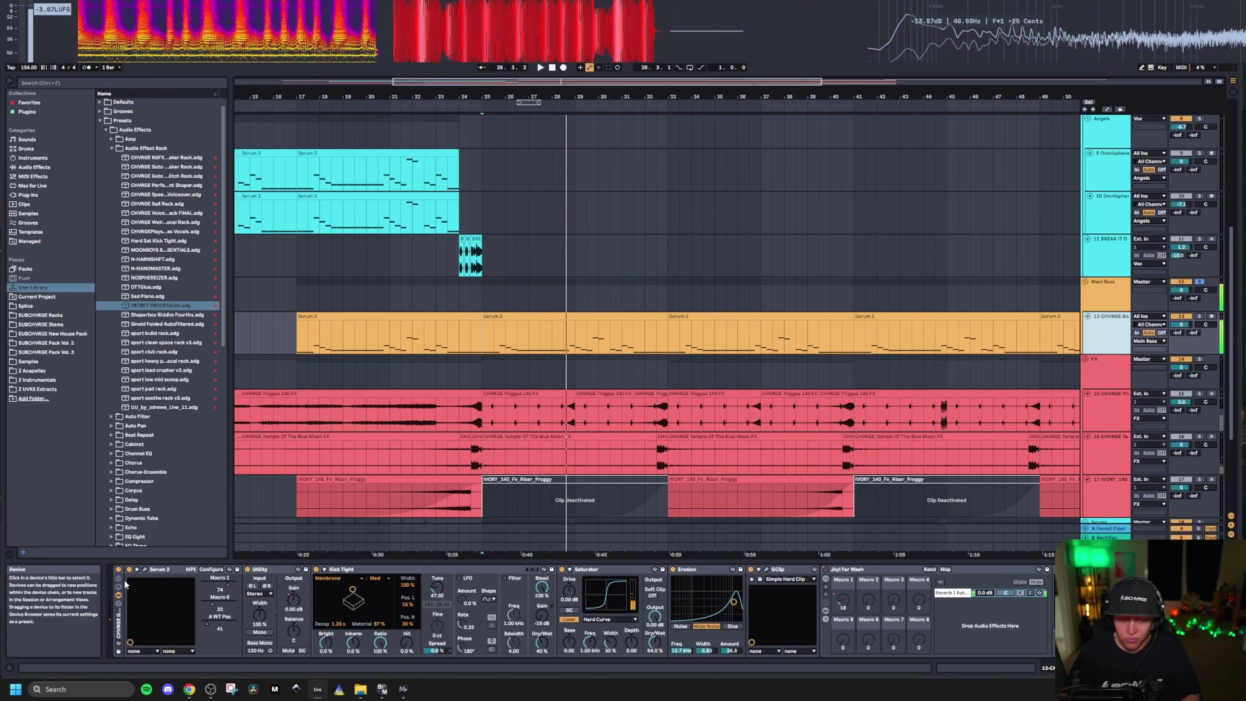
# - Open track 13's Serum 2 instrument, inspect its oscillator A wavetable choices and its effects rack, and close it
pyautogui.click(144, 569)
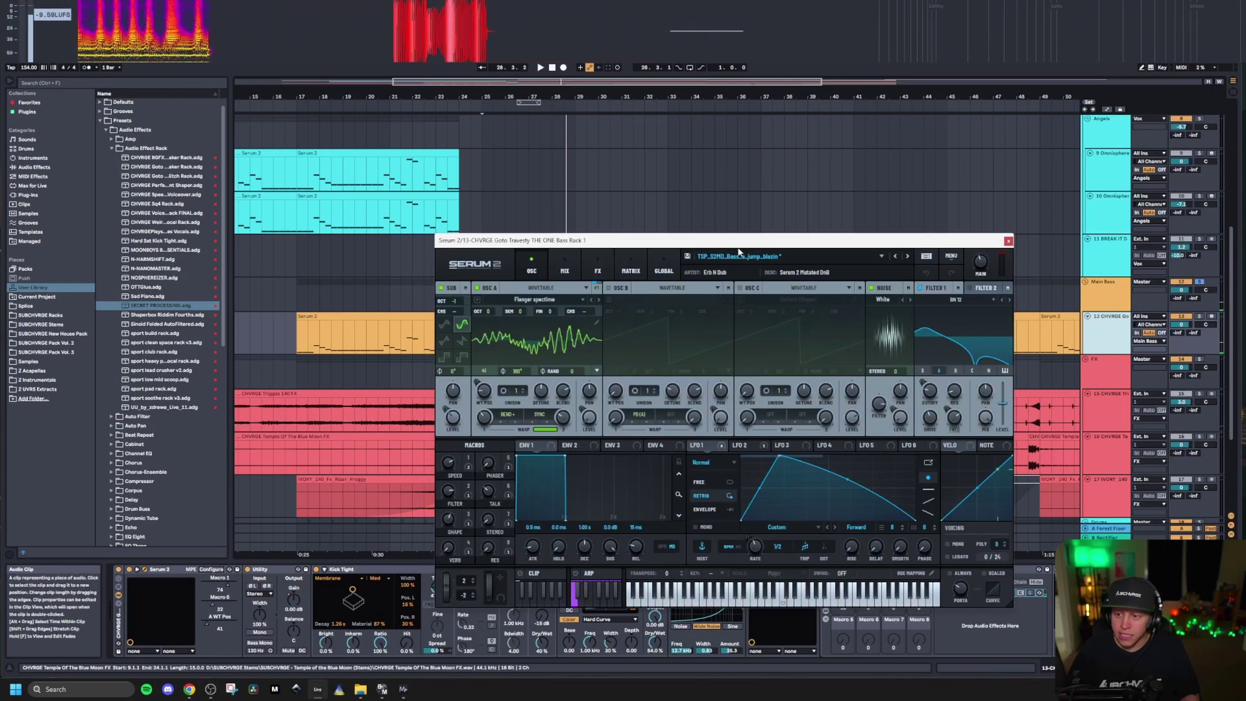
pyautogui.moveTo(743, 246); pyautogui.dragTo(522, 213)
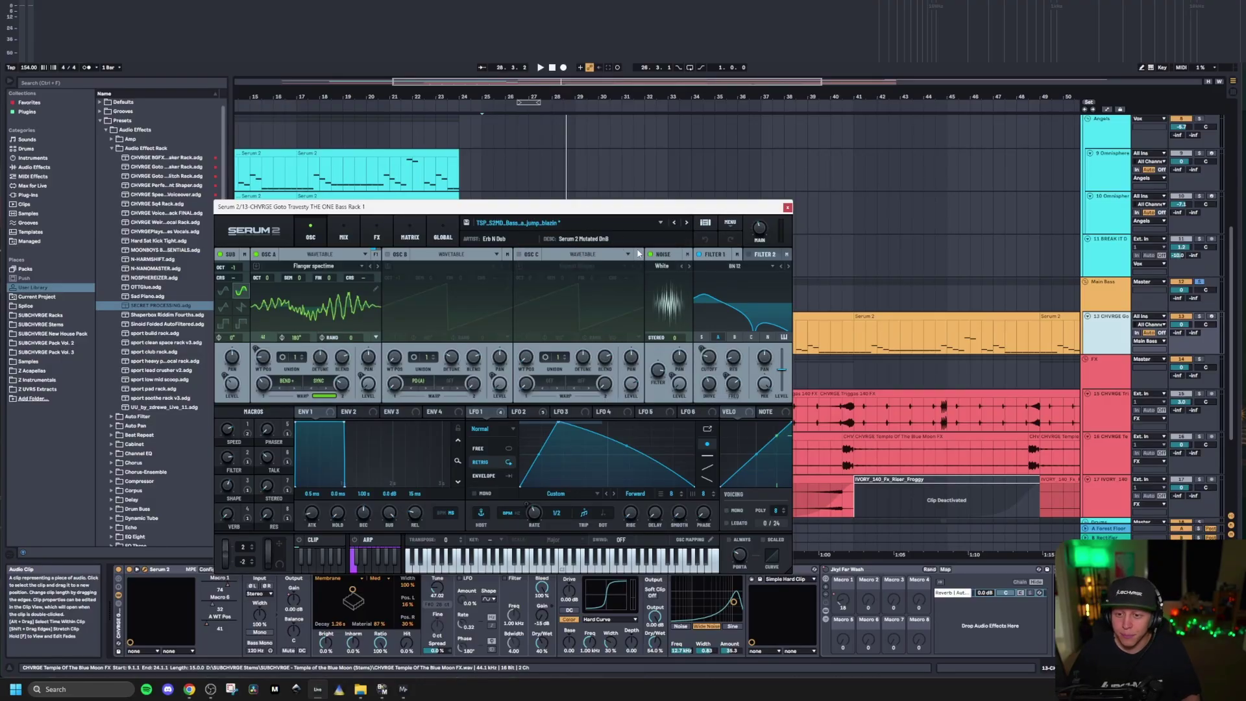
pyautogui.click(314, 266)
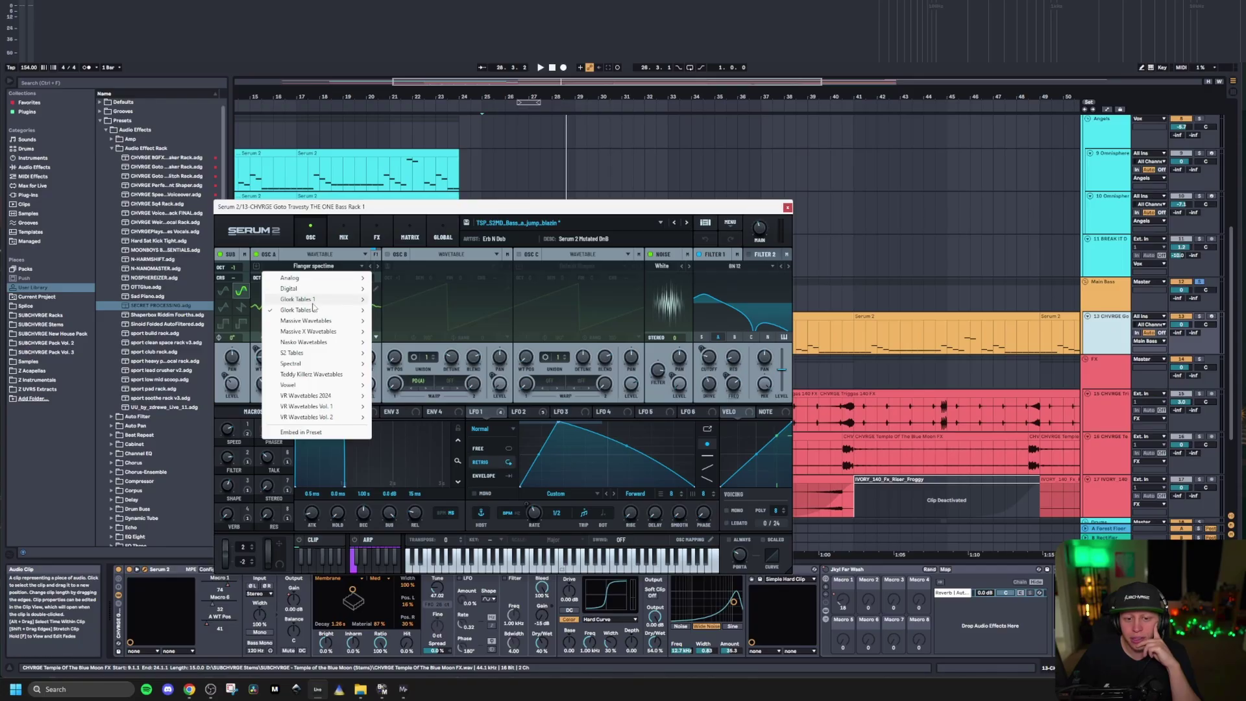
pyautogui.press('Escape')
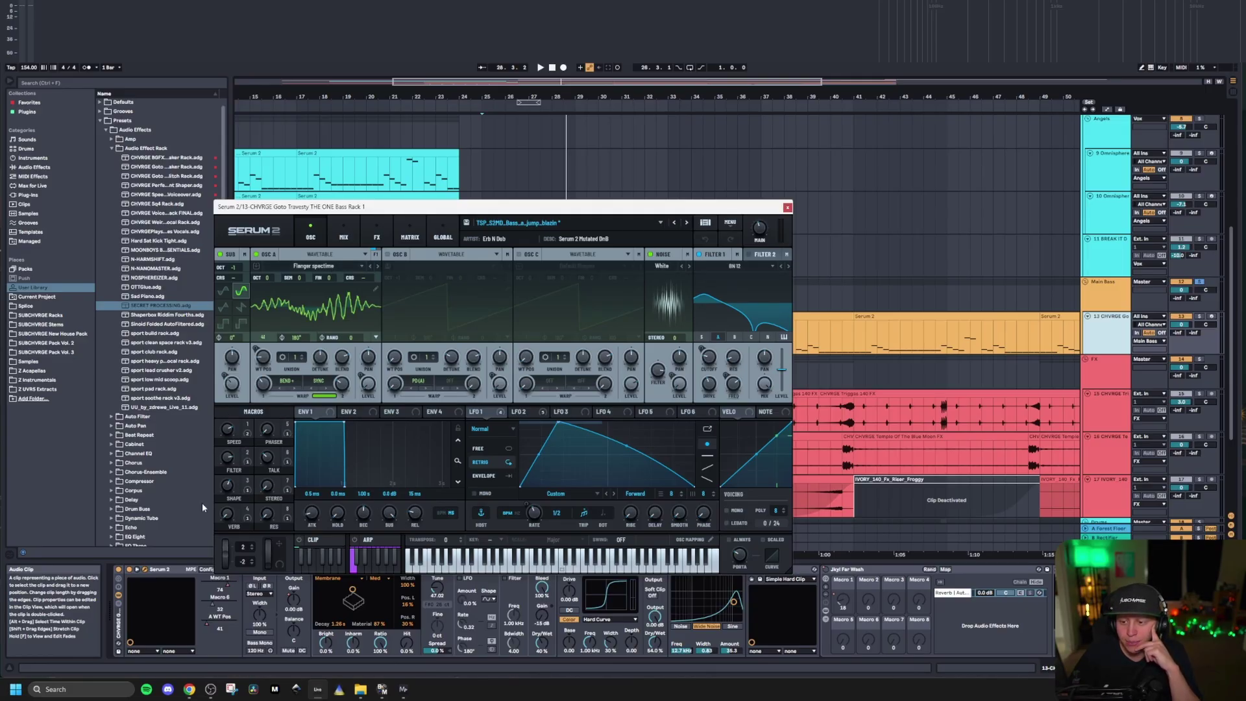
pyautogui.click(380, 228)
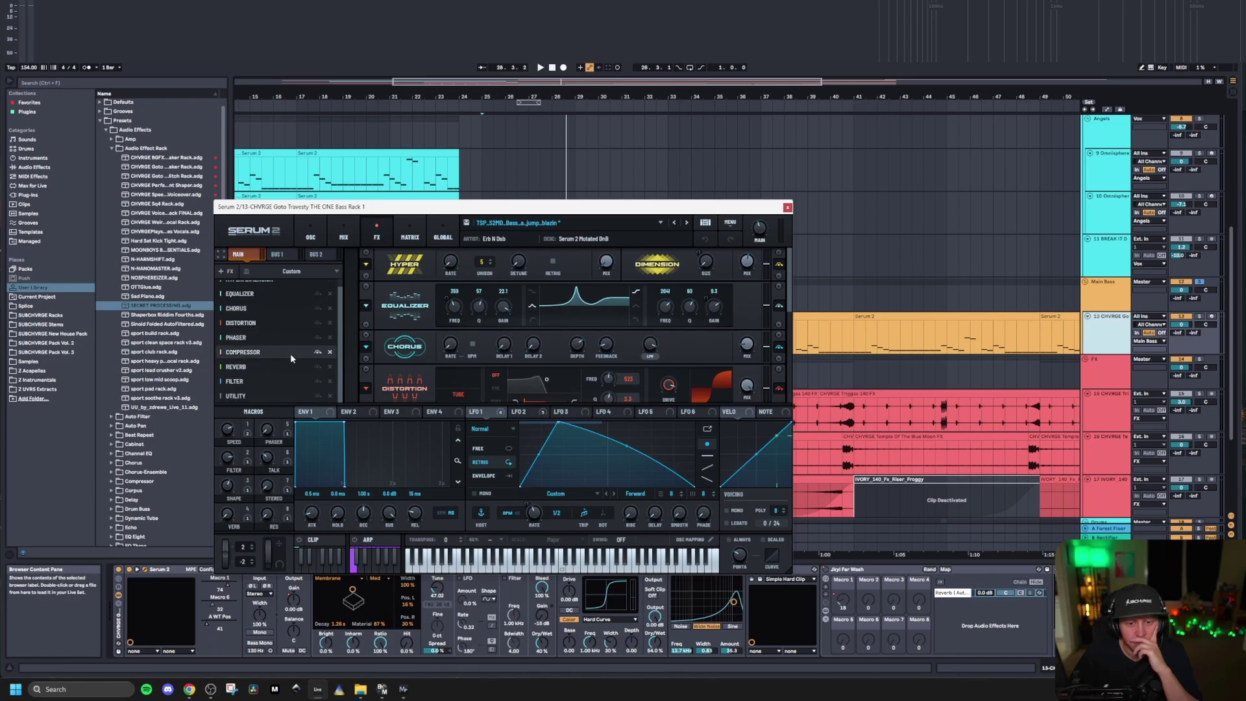
pyautogui.click(308, 232)
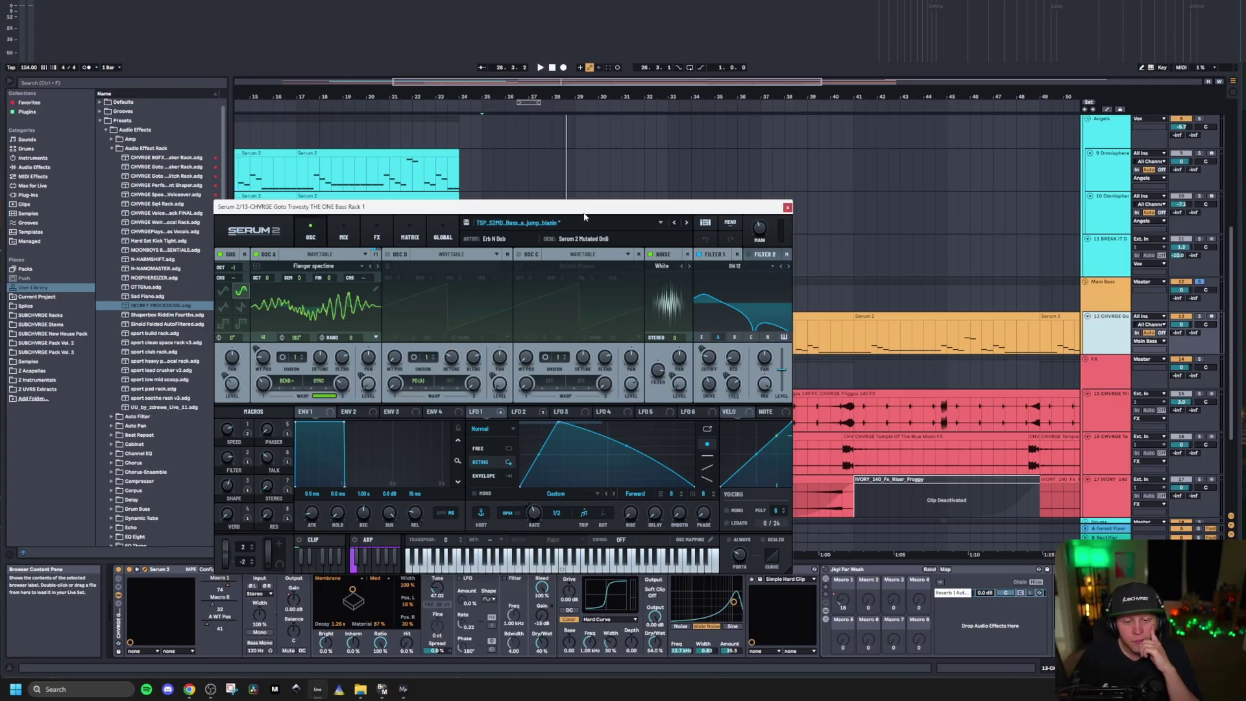
pyautogui.click(788, 207)
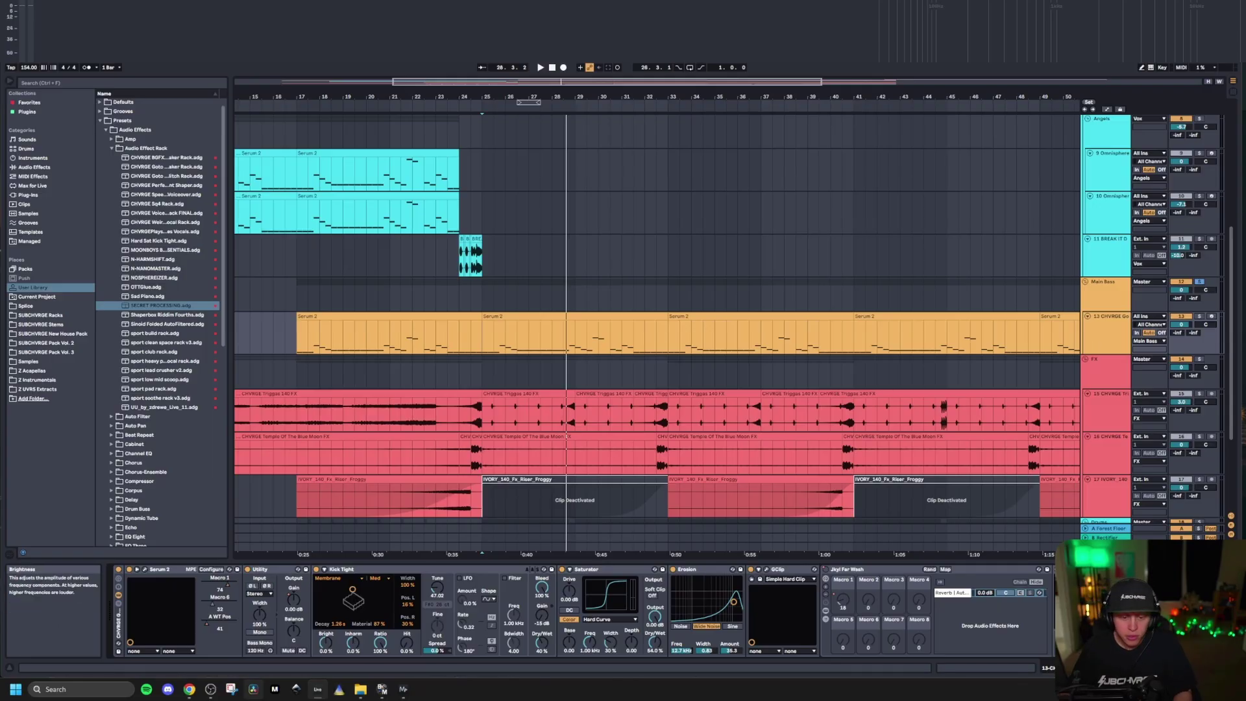
# - Show the automation lanes and highlight track 13's Serum 2 Macro 1 automation from 17.4.1 to 18.2.1
pyautogui.press('a')
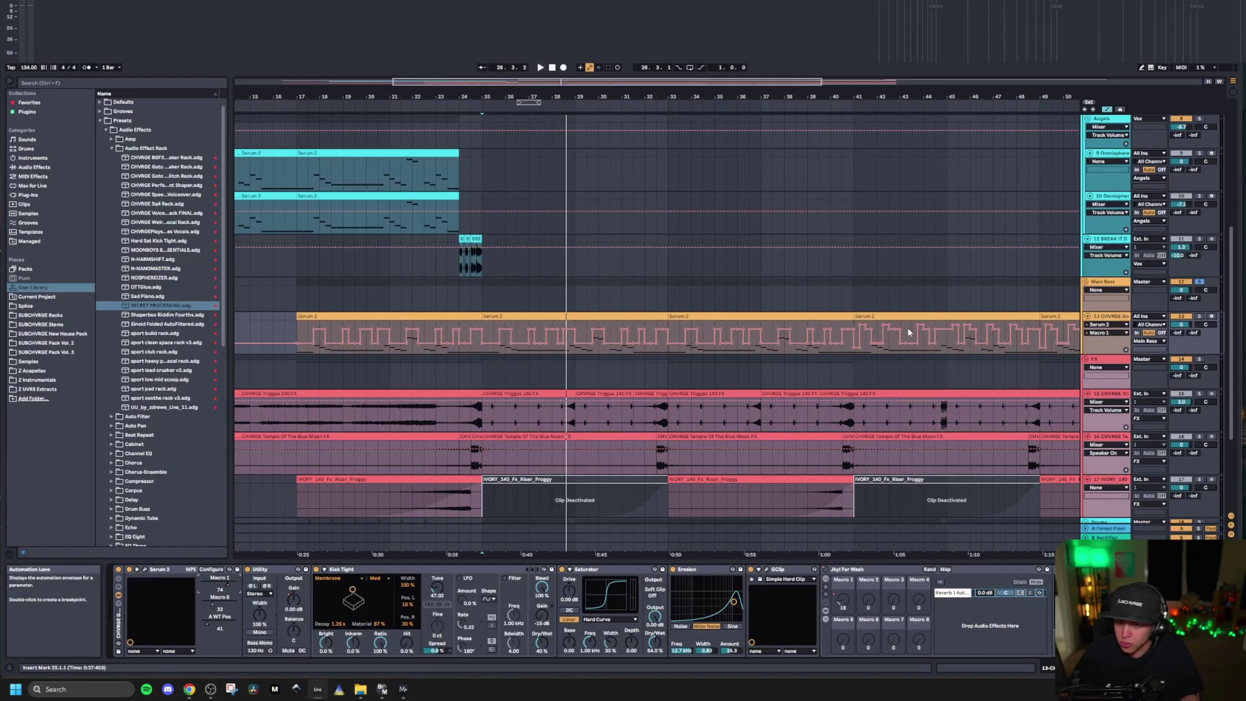
pyautogui.scroll(-1, 351, 336)
pyautogui.scroll(5, 347, 318)
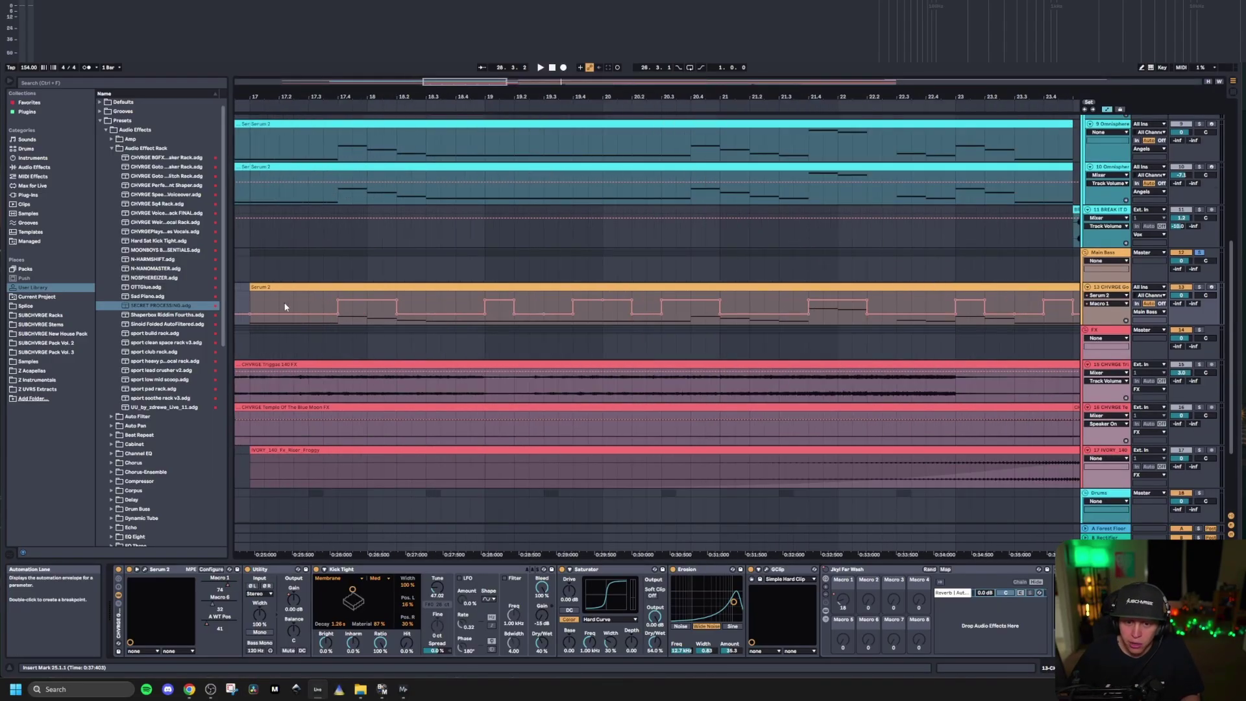
pyautogui.click(250, 305)
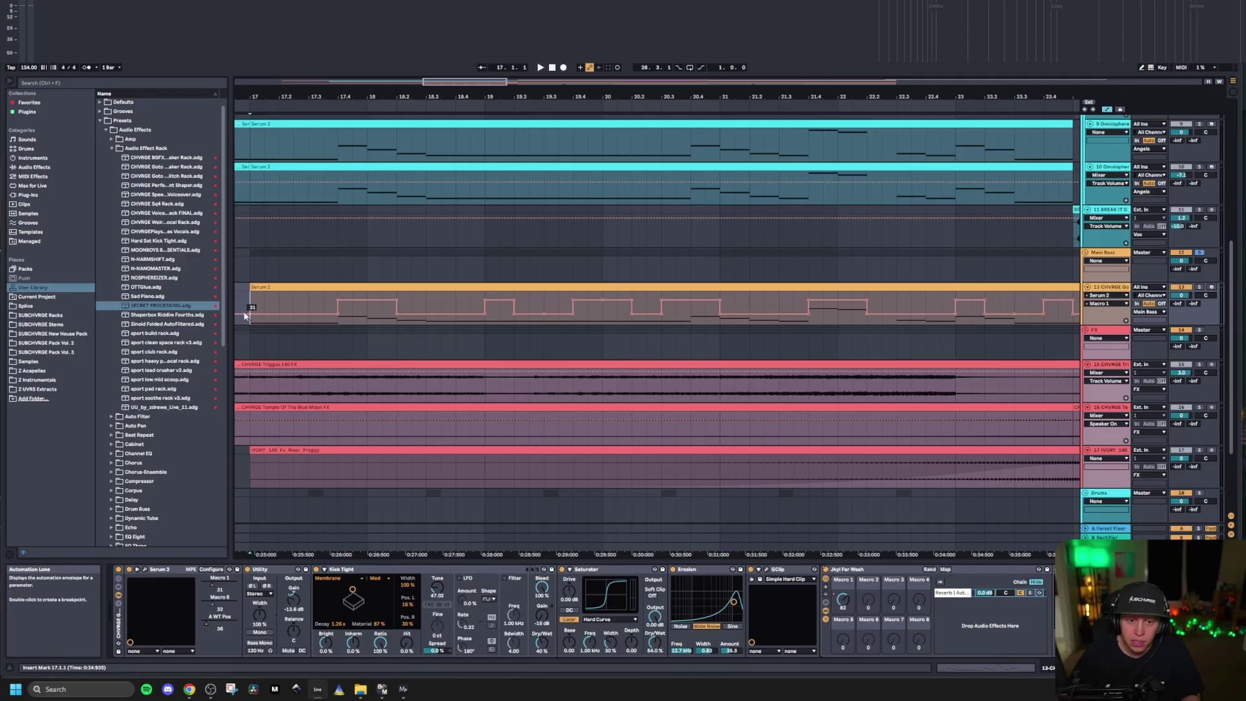
pyautogui.moveTo(348, 322); pyautogui.dragTo(398, 322)
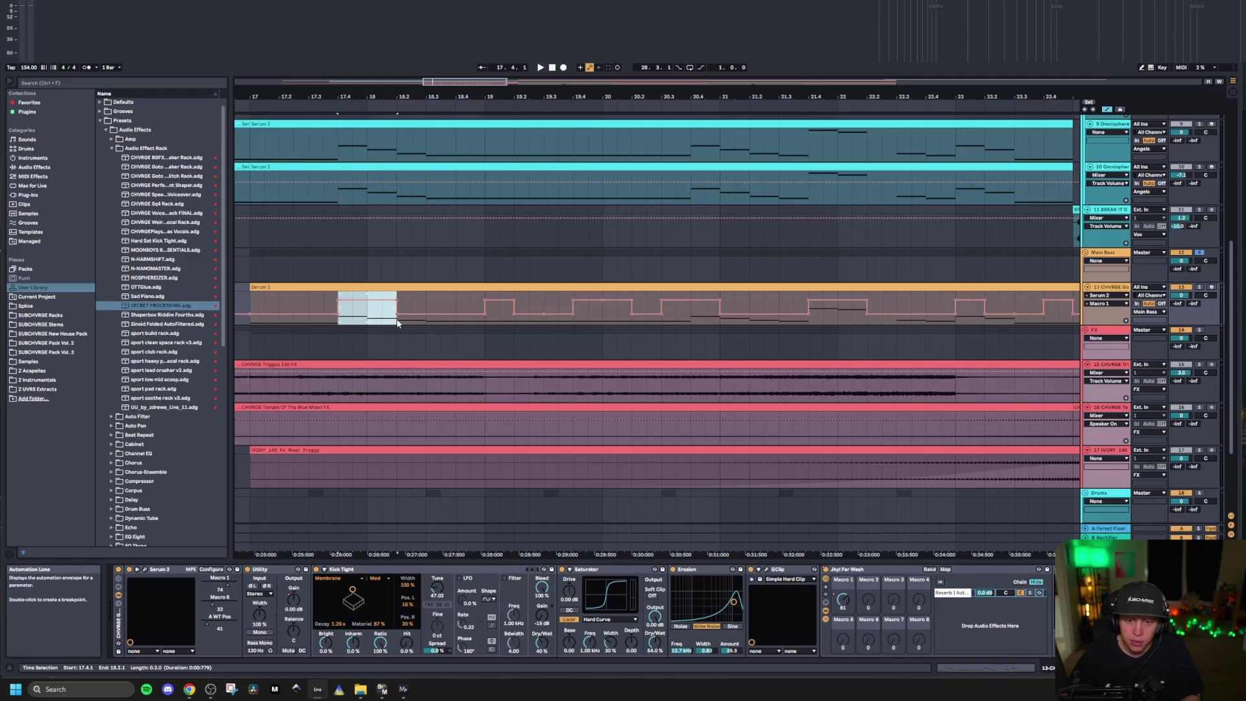
# - Play the soloed bass from bar 17.1.1 while following its Macro 1 automation
pyautogui.click(248, 309)
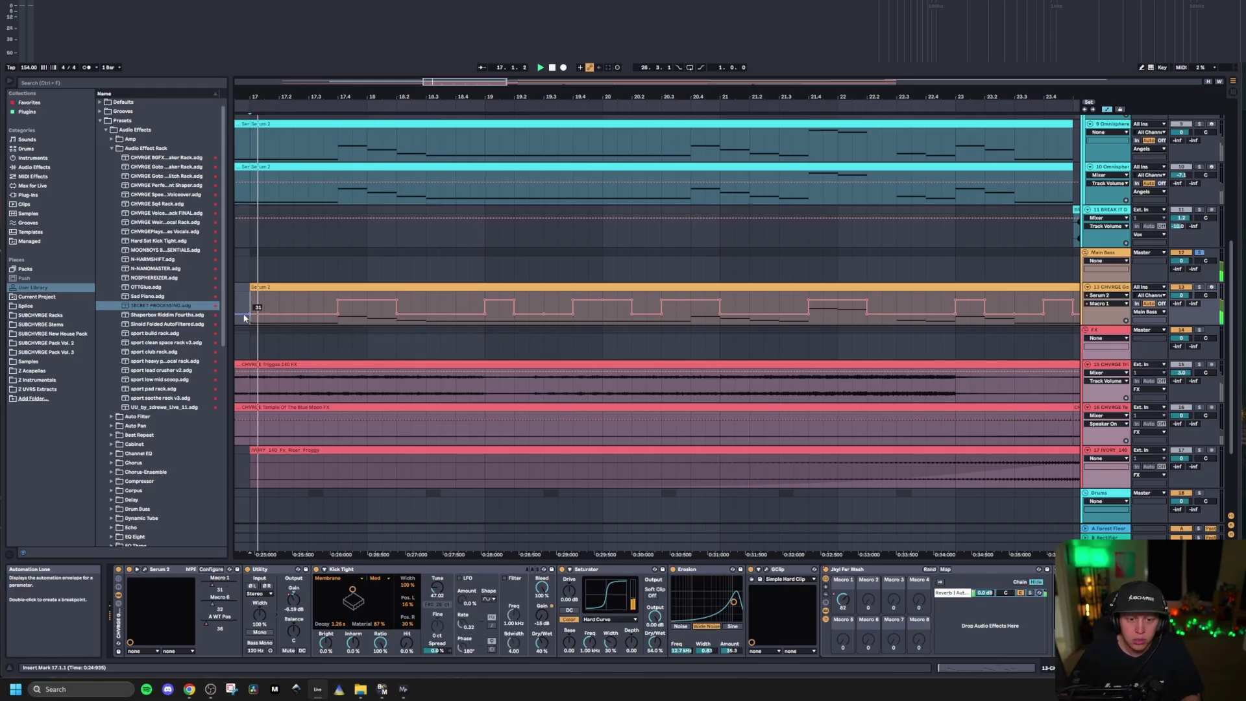
pyautogui.press('space')
pyautogui.scroll(-3, 320, 320)
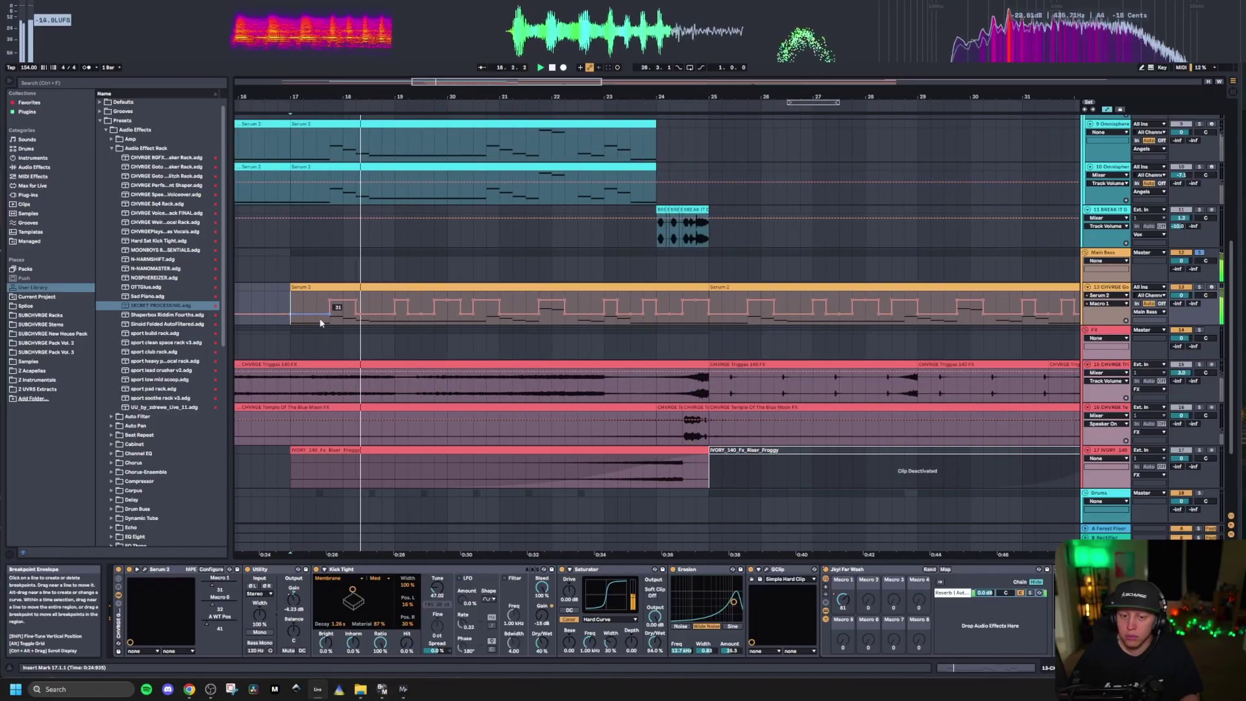
pyautogui.scroll(-3, 371, 320)
pyautogui.scroll(3, 408, 311)
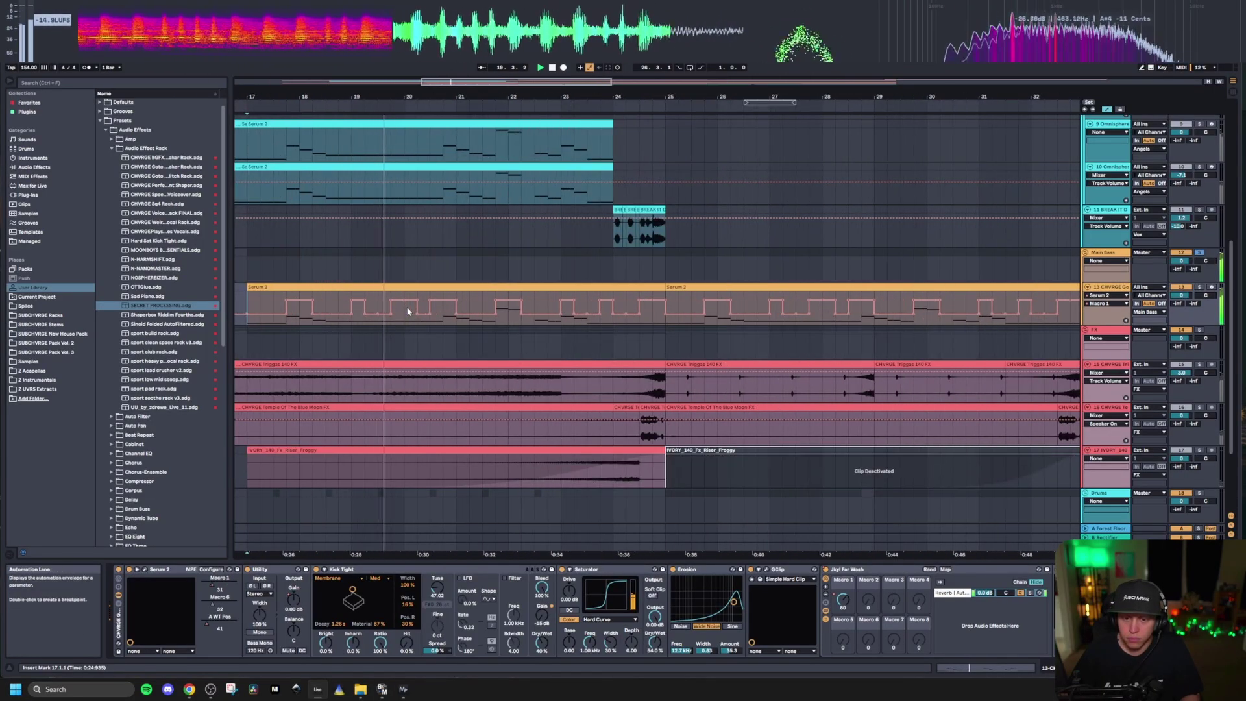
pyautogui.scroll(-5, 454, 309)
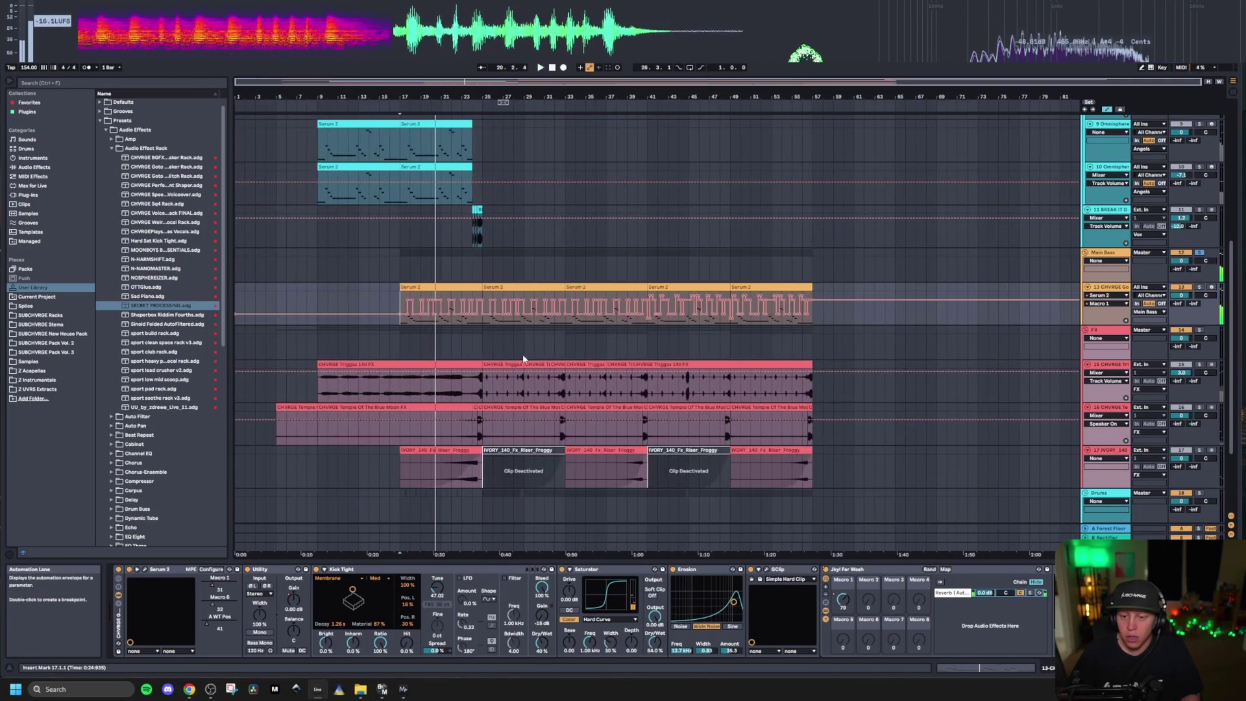
pyautogui.press('space')
# - Play the soloed bass from bar 25.1.1, then place the insert marker at 41.4.1 in the Main Bass group lane
pyautogui.click(418, 297)
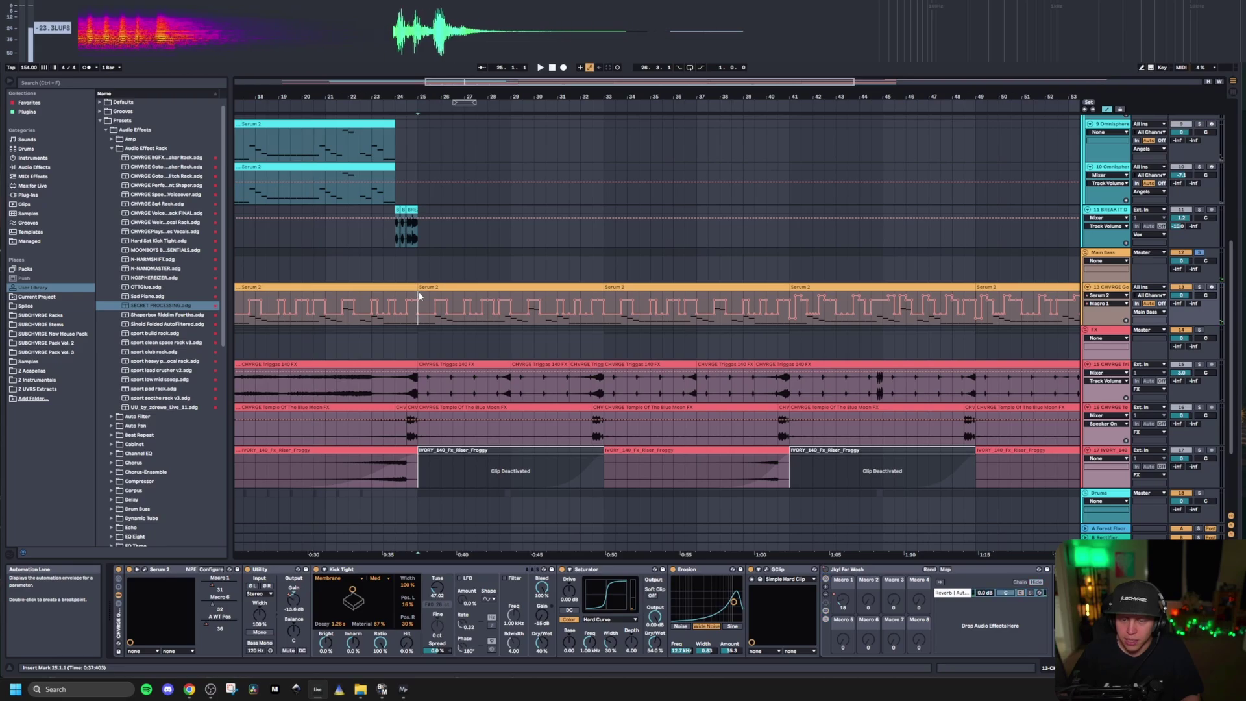
pyautogui.scroll(-5, 425, 297)
pyautogui.press('space')
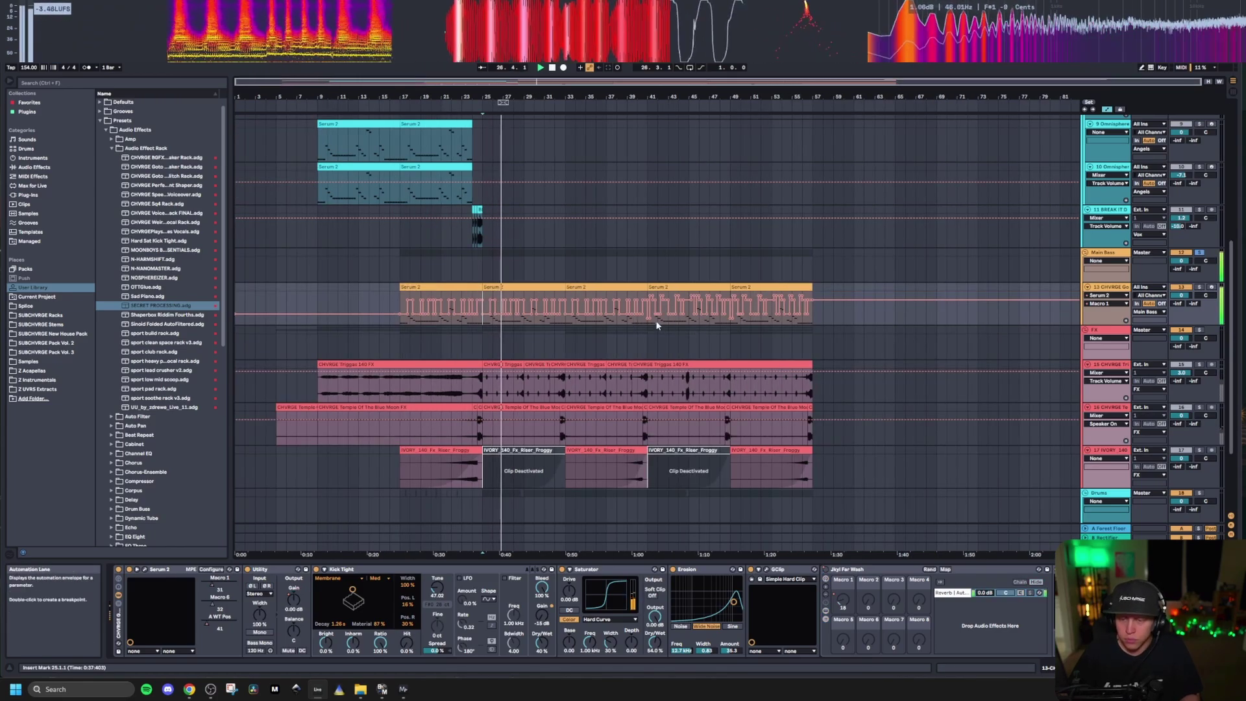
pyautogui.scroll(5, 659, 325)
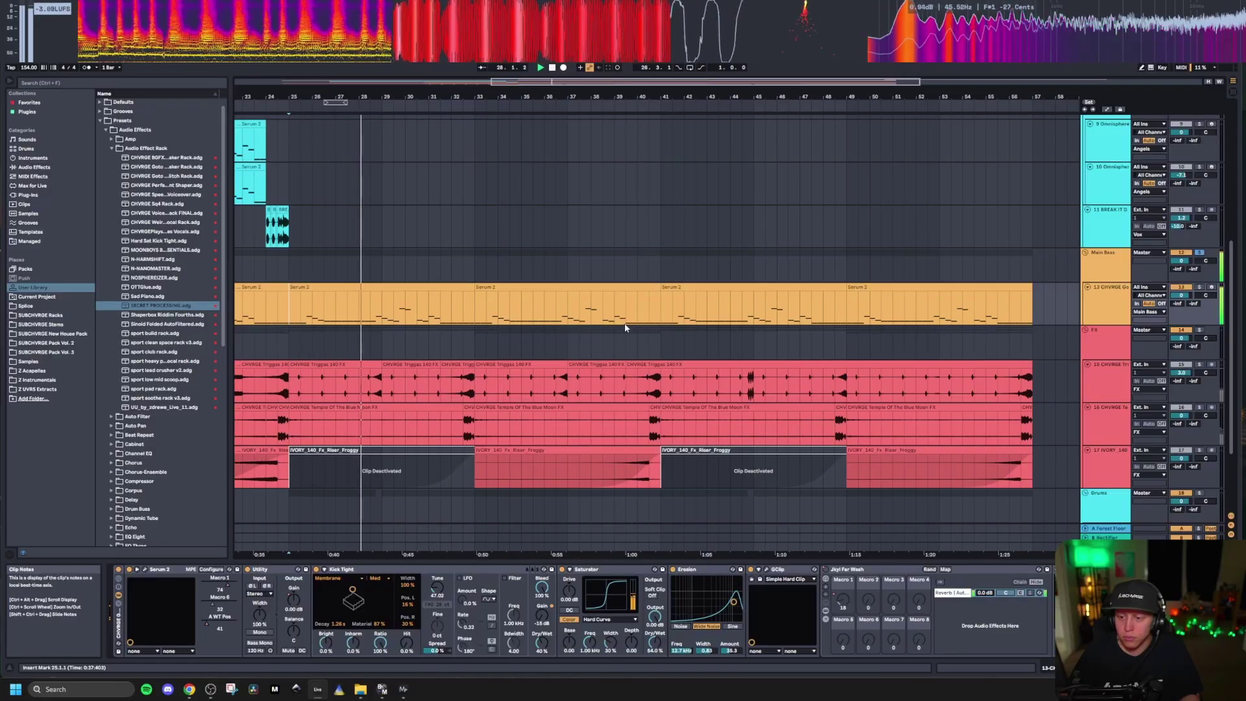
pyautogui.press('a')
pyautogui.press('space')
pyautogui.click(623, 270)
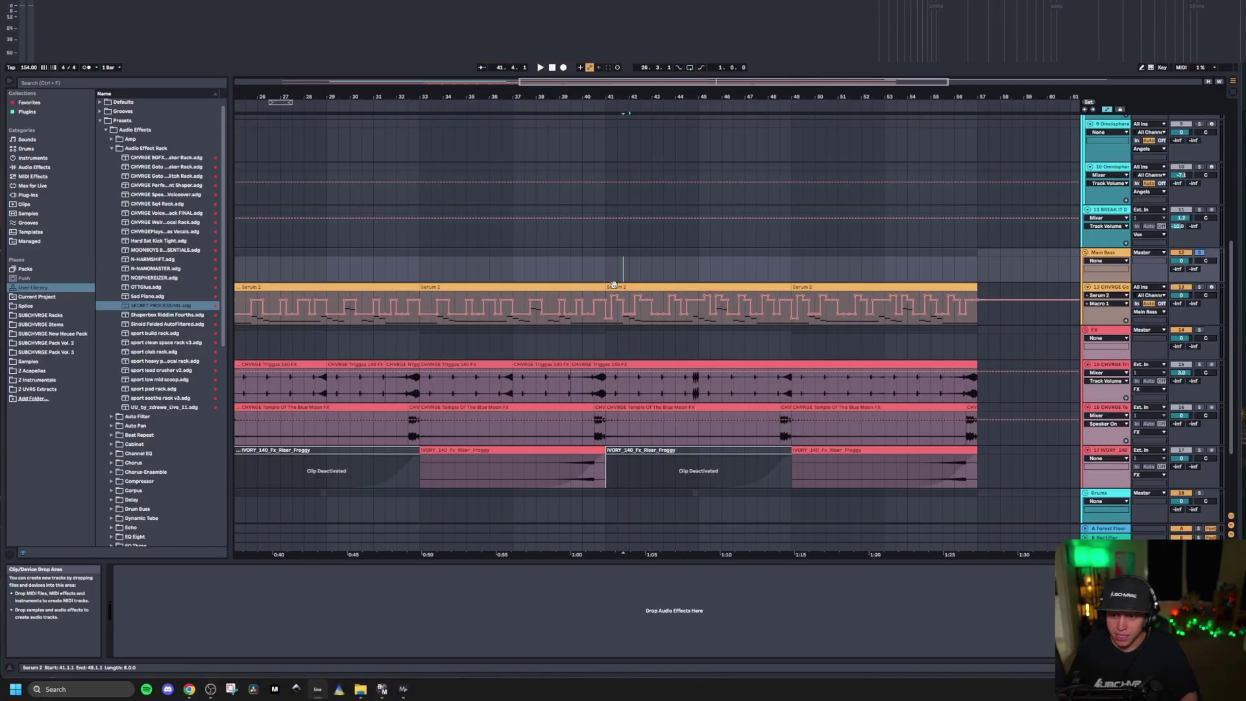
# - Select track 13's Serum 2 clip from 41.1.1 to 49.1.1 and play the soloed bass from there, following its Macro 1 automation
pyautogui.click(606, 276)
pyautogui.press('+')
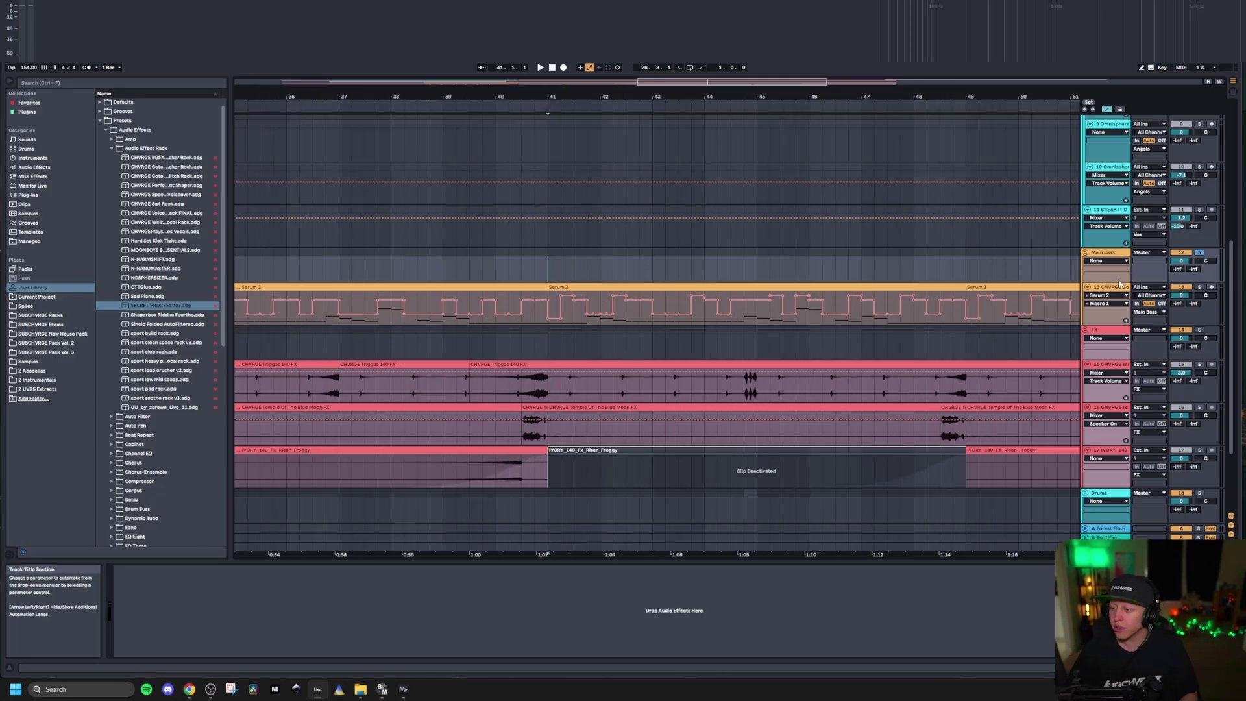
pyautogui.press('Down')
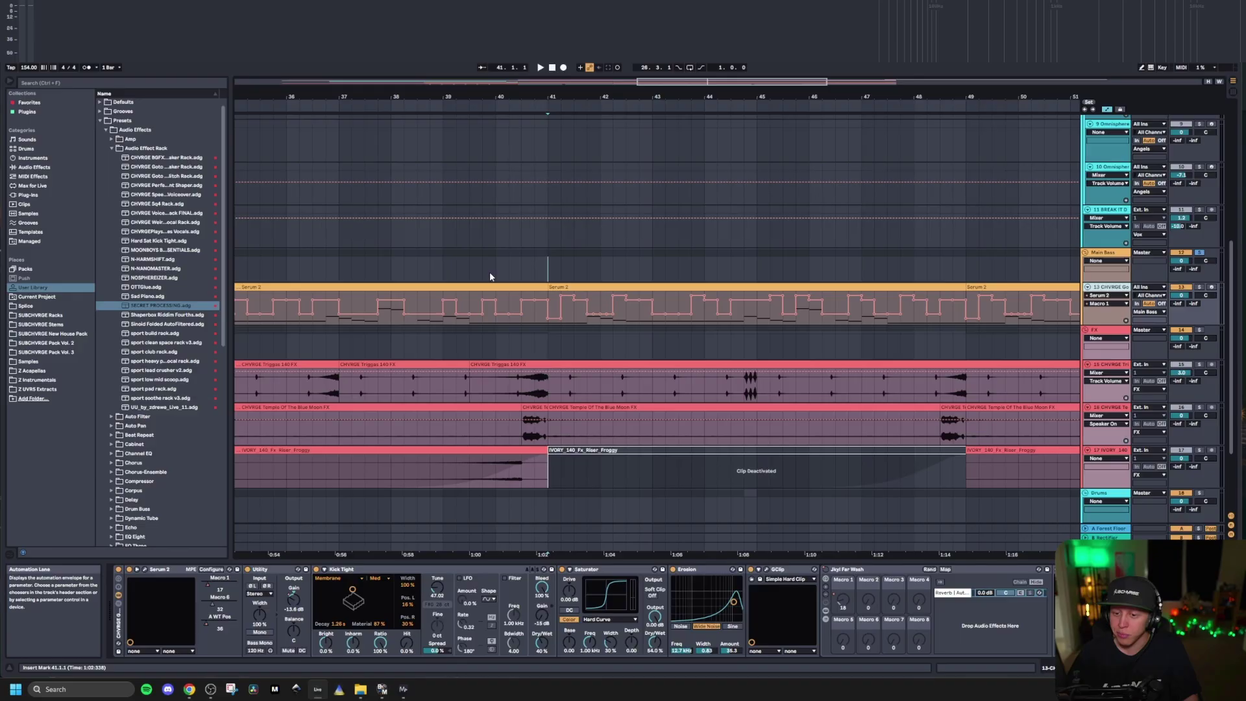
pyautogui.click(579, 285)
pyautogui.press('space')
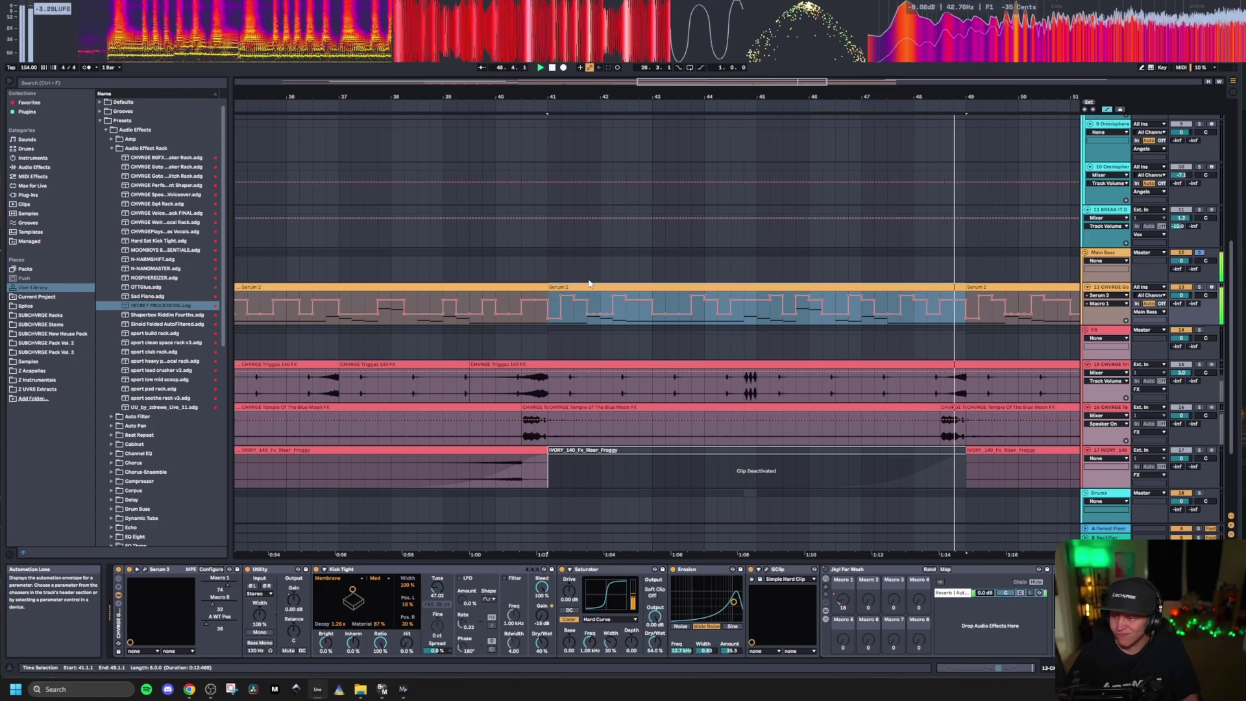
# - Stop playback, hide the automation lanes and return the insert marker to 41.1.1 in the Main Bass group lane
pyautogui.press('a')
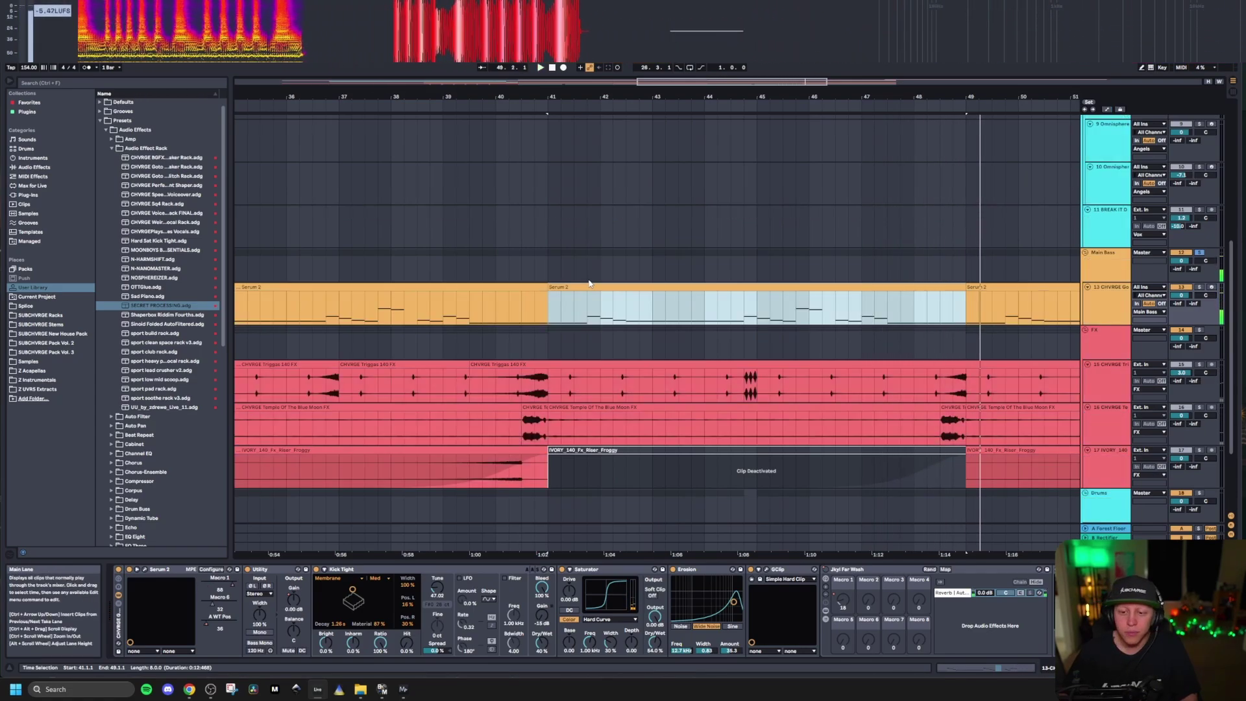
pyautogui.click(546, 267)
pyautogui.press('space')
pyautogui.scroll(-3, 542, 267)
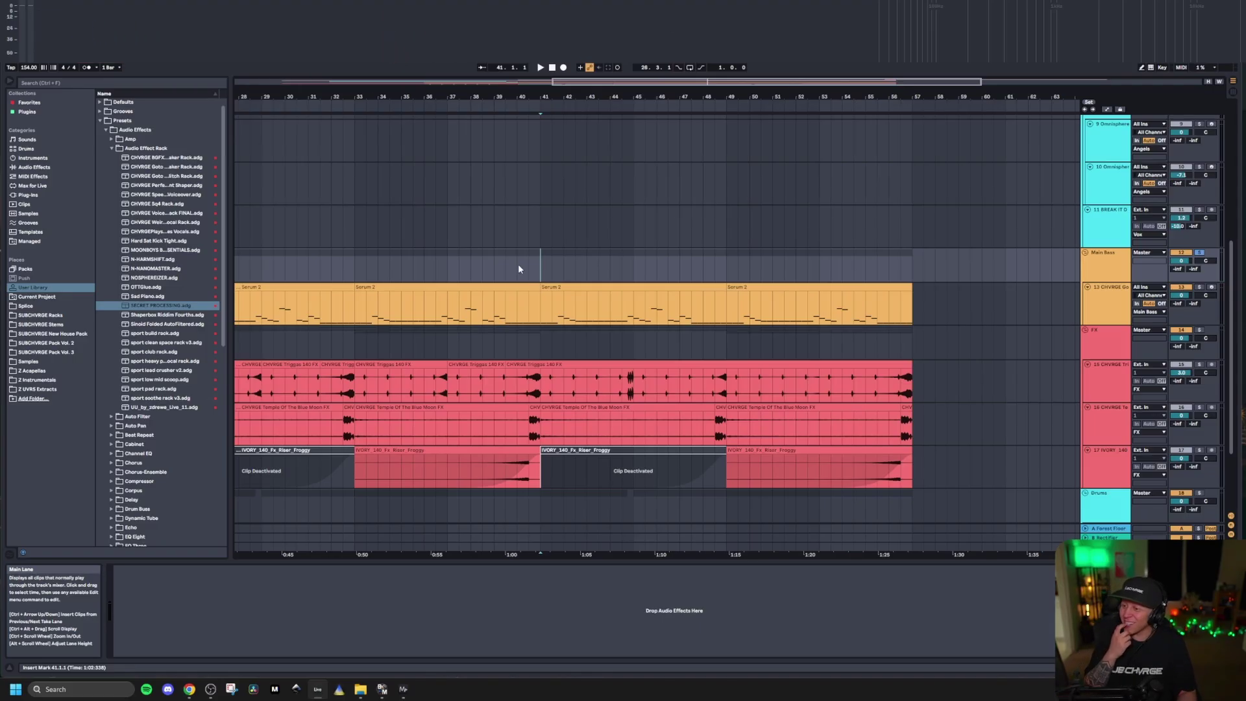
pyautogui.rightClick(585, 267)
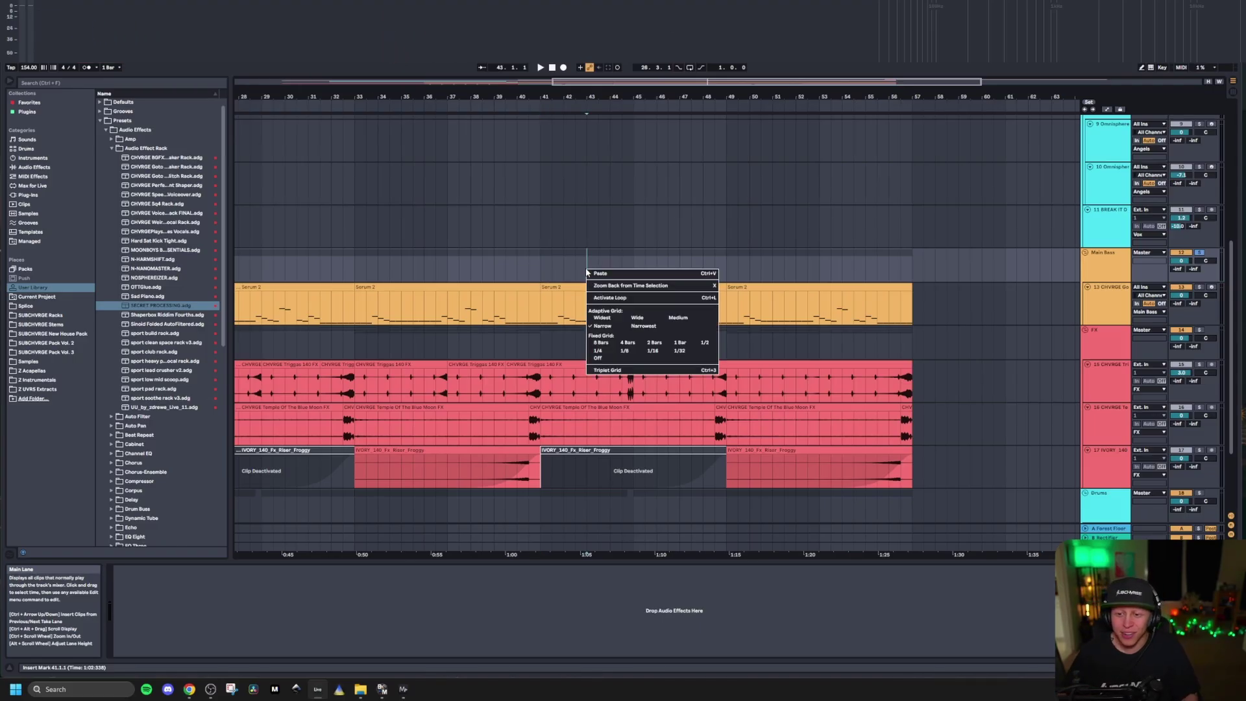
pyautogui.click(572, 264)
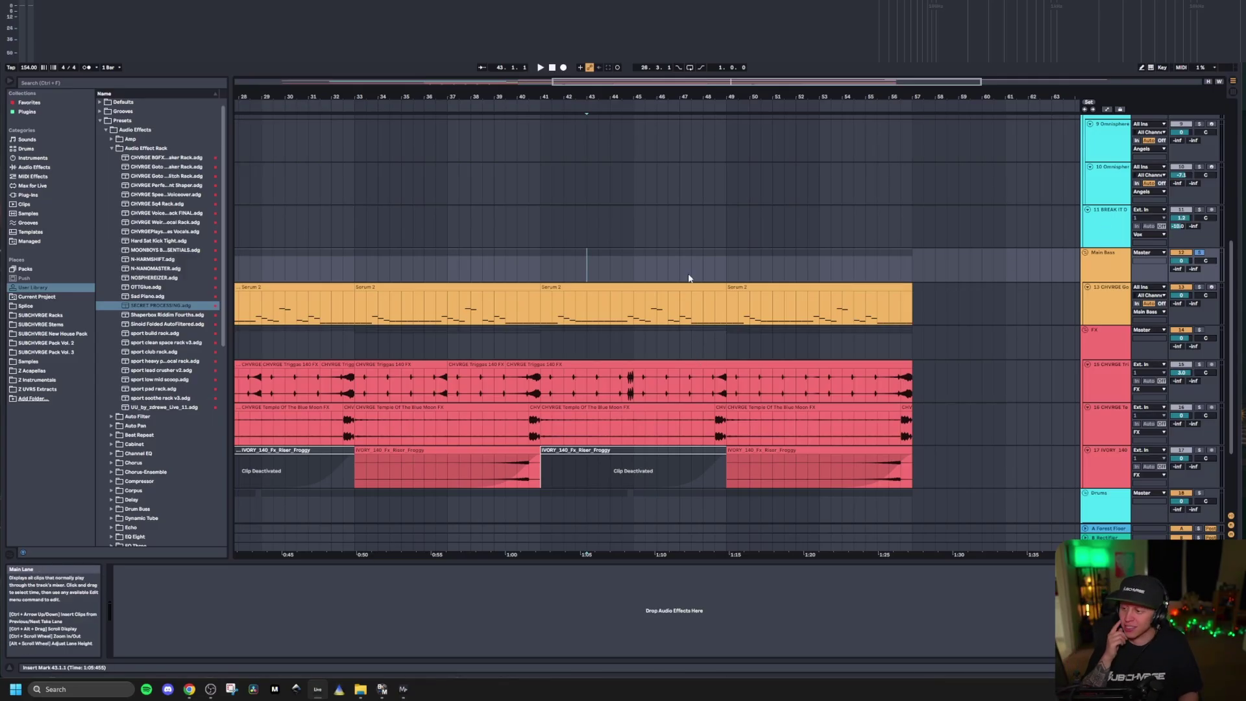
pyautogui.rightClick(772, 220)
pyautogui.press('Escape')
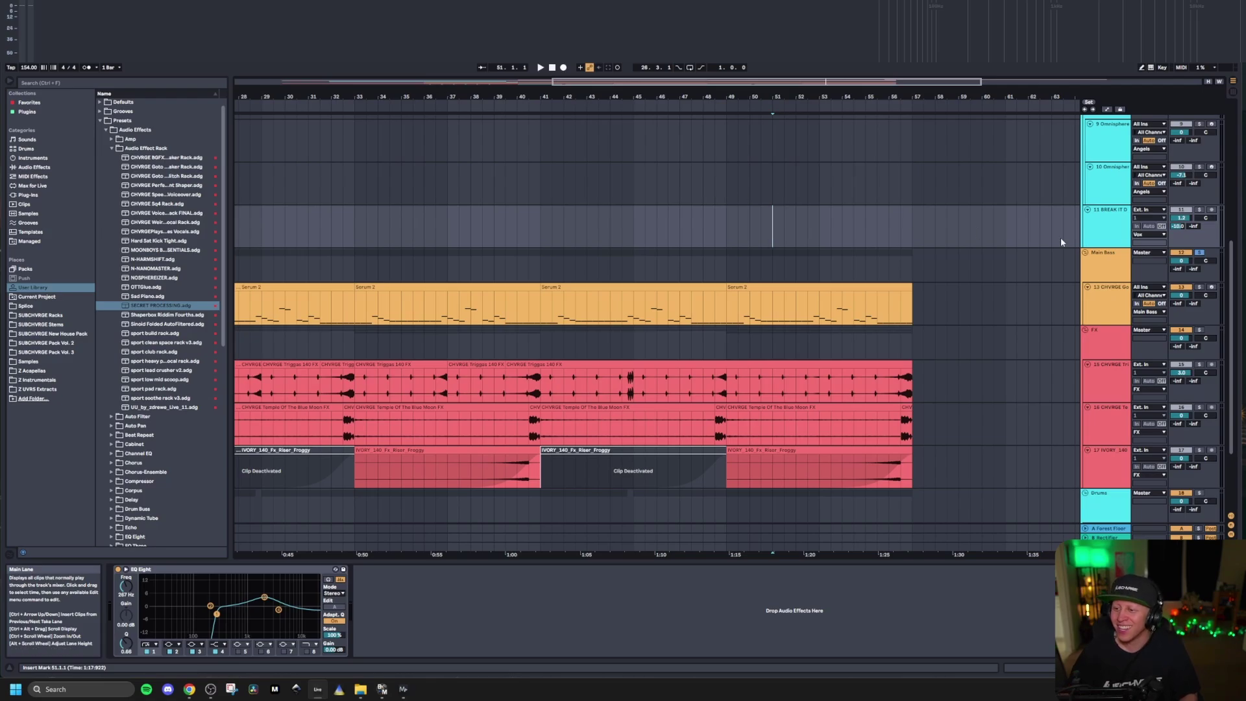
pyautogui.click(1036, 236)
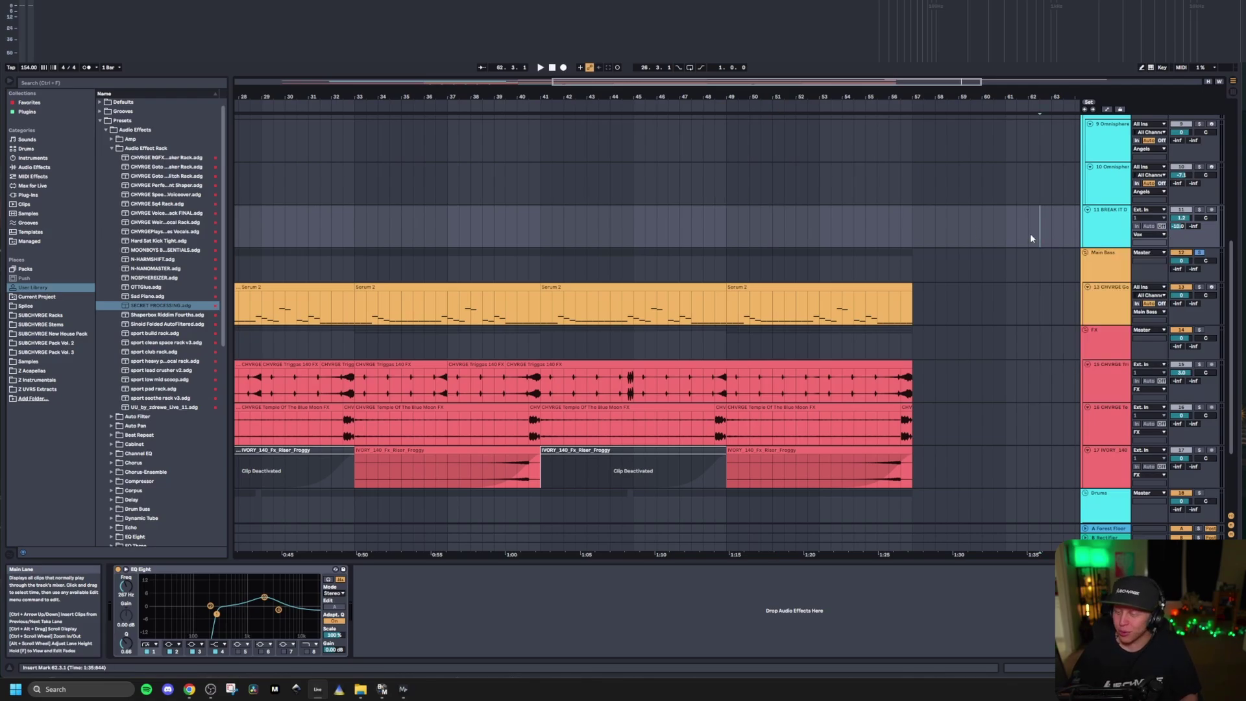
# - Show the automation of track 13's Utility Gain in the arrangement around bar 25
pyautogui.click(1104, 300)
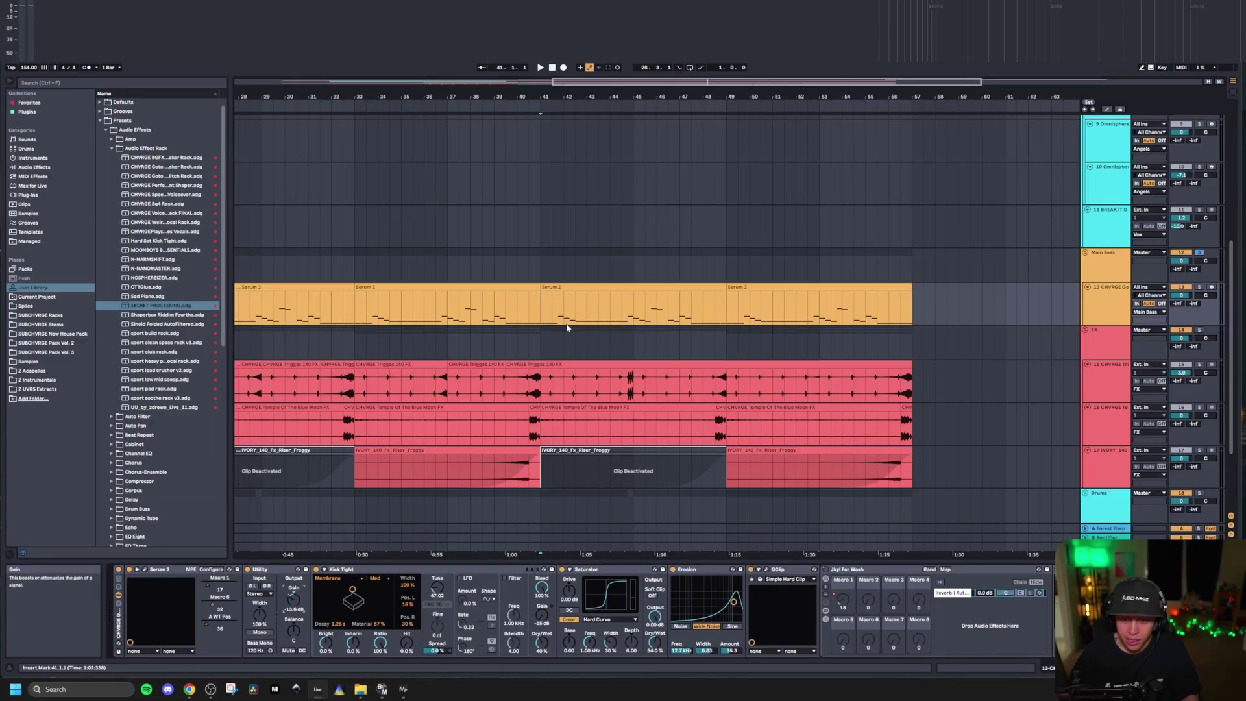
pyautogui.scroll(-5, 567, 329)
pyautogui.press('a')
pyautogui.scroll(5, 491, 314)
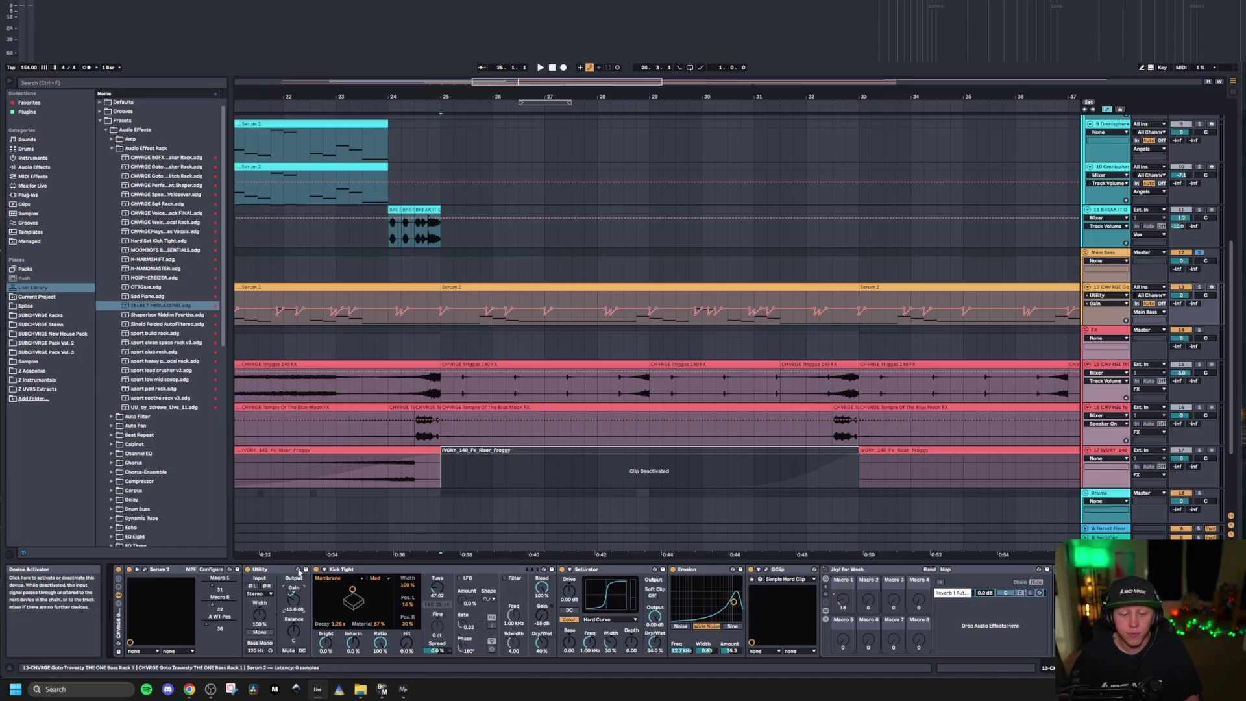
# - Try lowering the Utility Gain breakpoint at 25.1.1 to the bottom of track 13's enlarged lane, and undo it
pyautogui.click(443, 317)
pyautogui.press('z')
pyautogui.moveTo(441, 347); pyautogui.dragTo(443, 408)
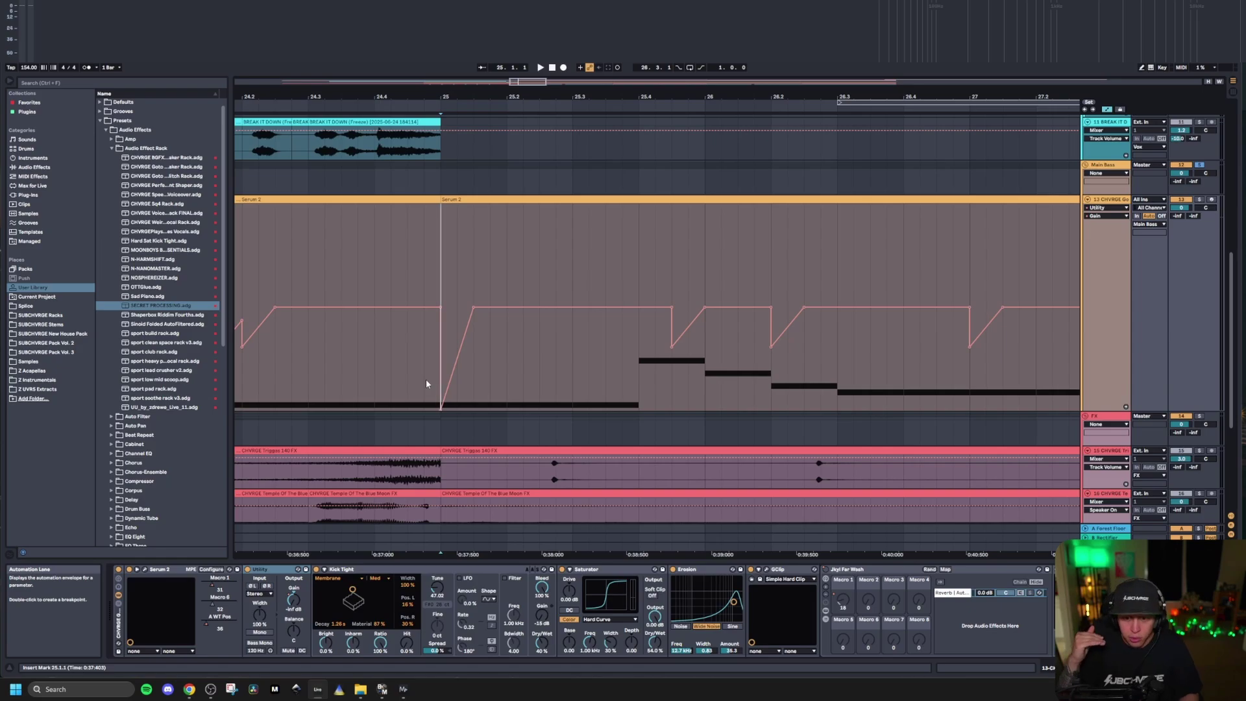
pyautogui.hotkey('ctrl', 'z')
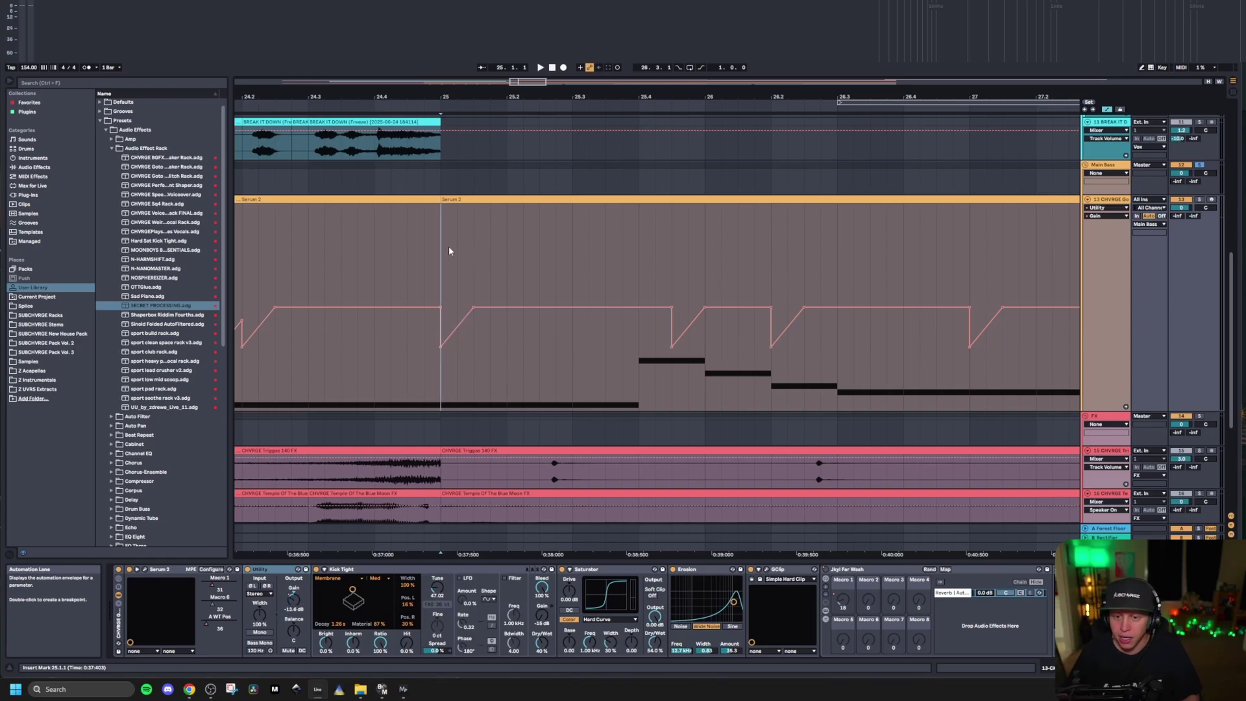
# - Read the Utility Gain level at the 25.1.1 dip and view track 13 with its automation hidden and shown again
pyautogui.click(524, 250)
pyautogui.moveTo(441, 347)
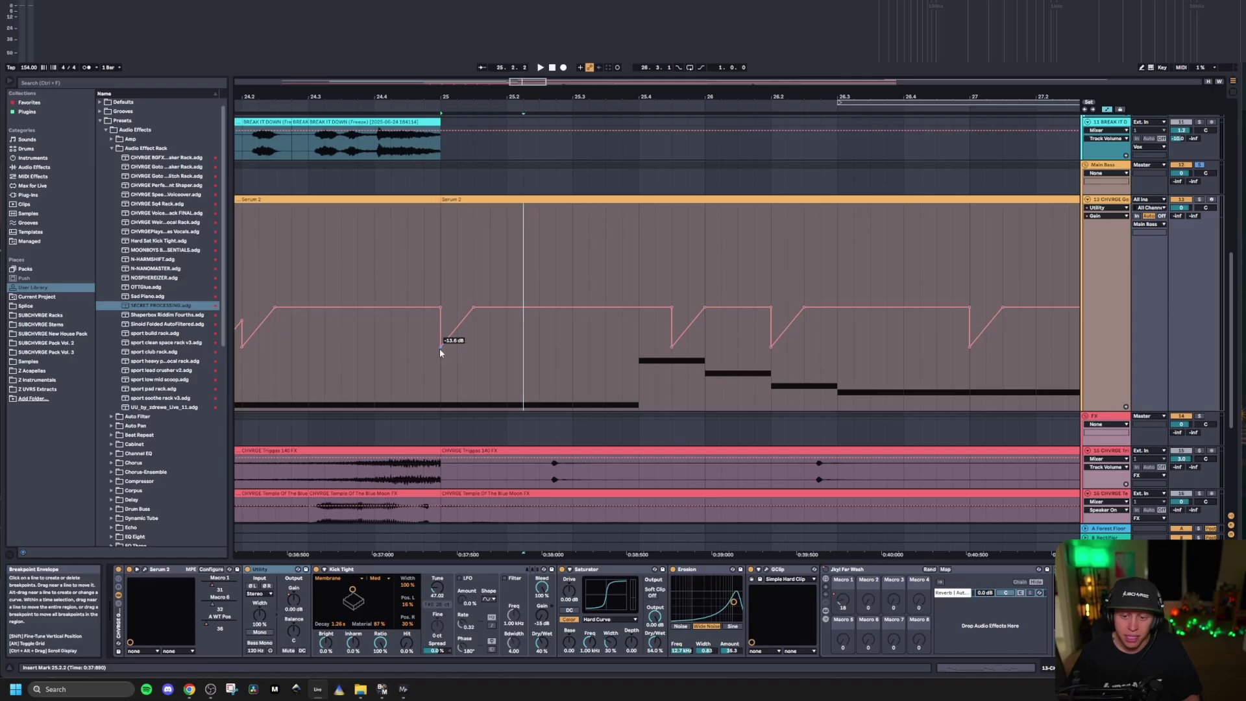
pyautogui.press('a')
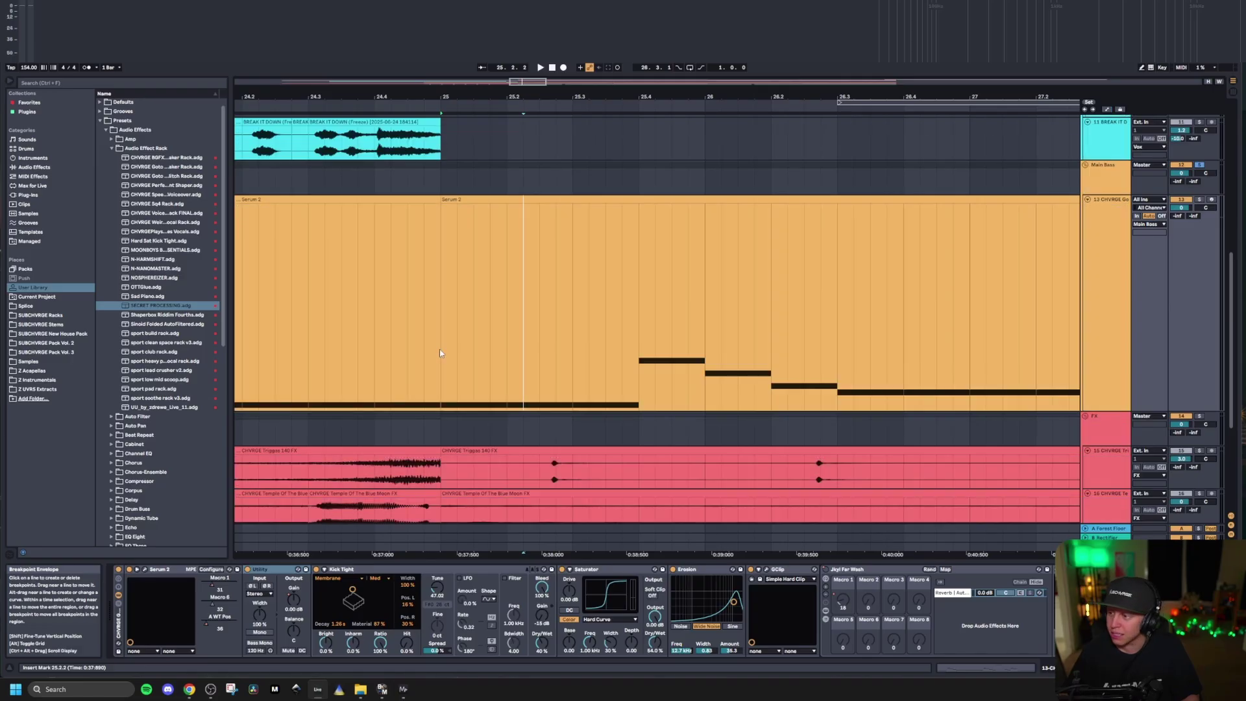
pyautogui.click(438, 250)
pyautogui.press('a')
pyautogui.scroll(-3, 455, 243)
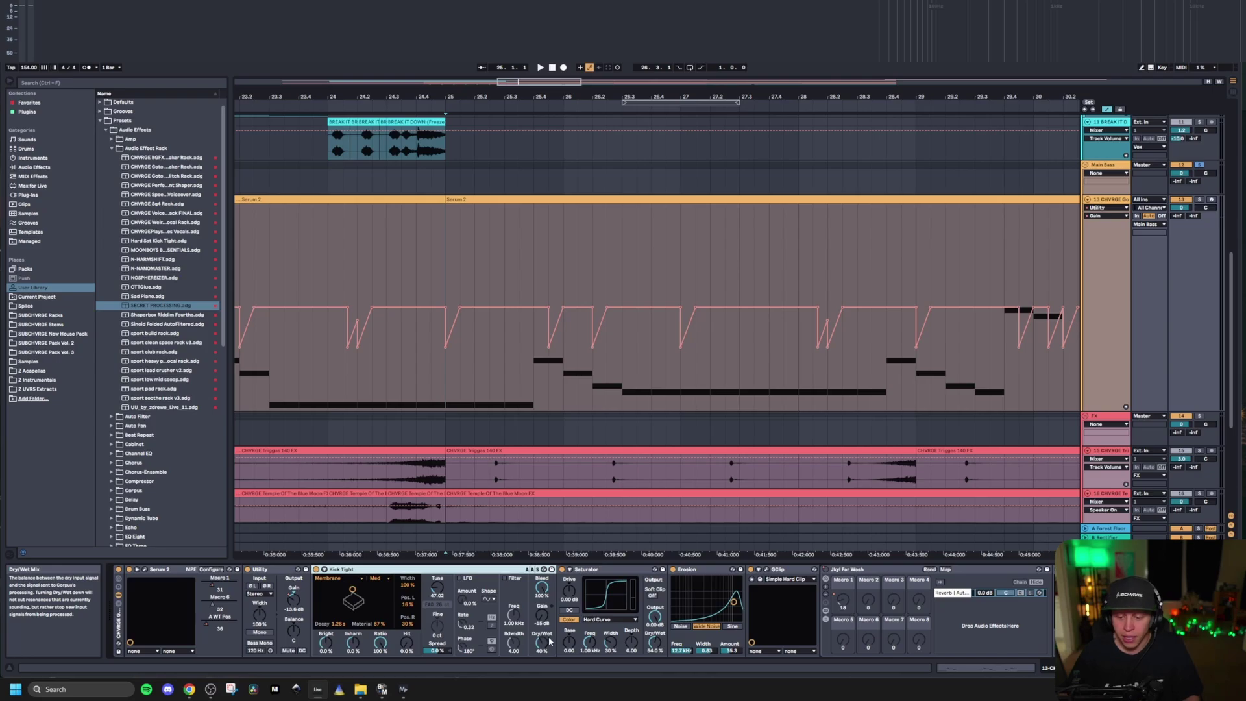
pyautogui.click(650, 272)
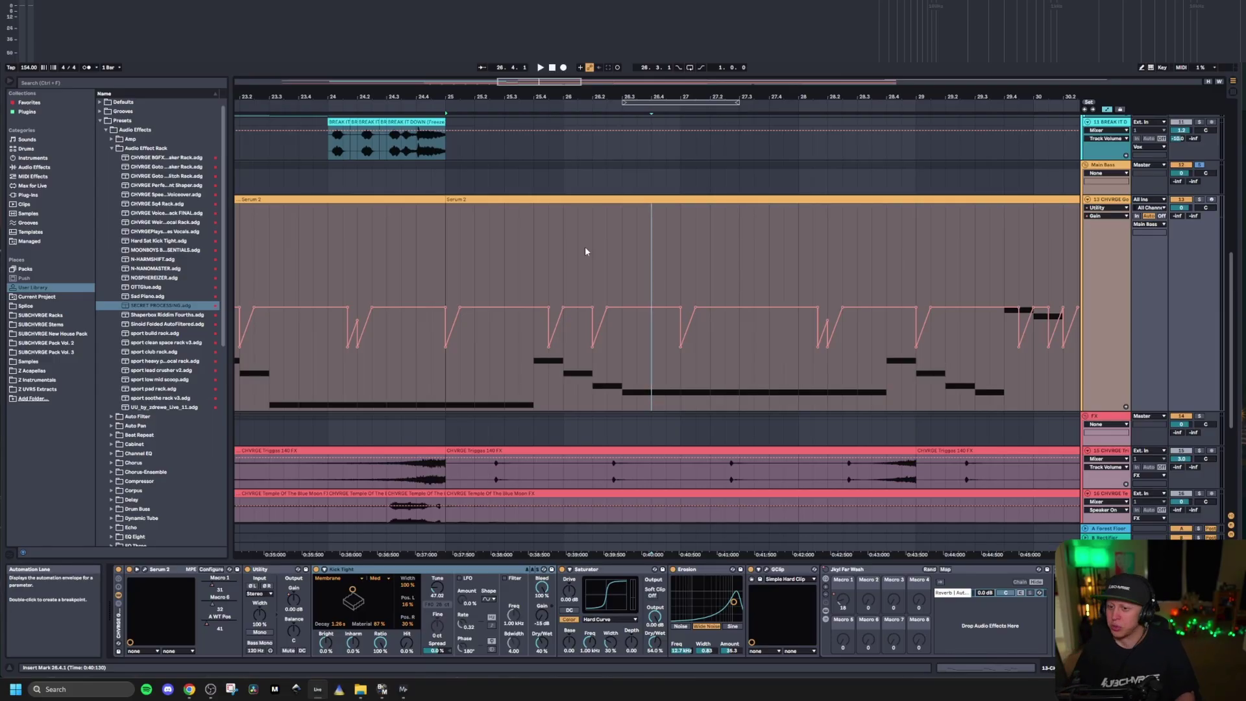
pyautogui.rightClick(682, 235)
pyautogui.click(661, 235)
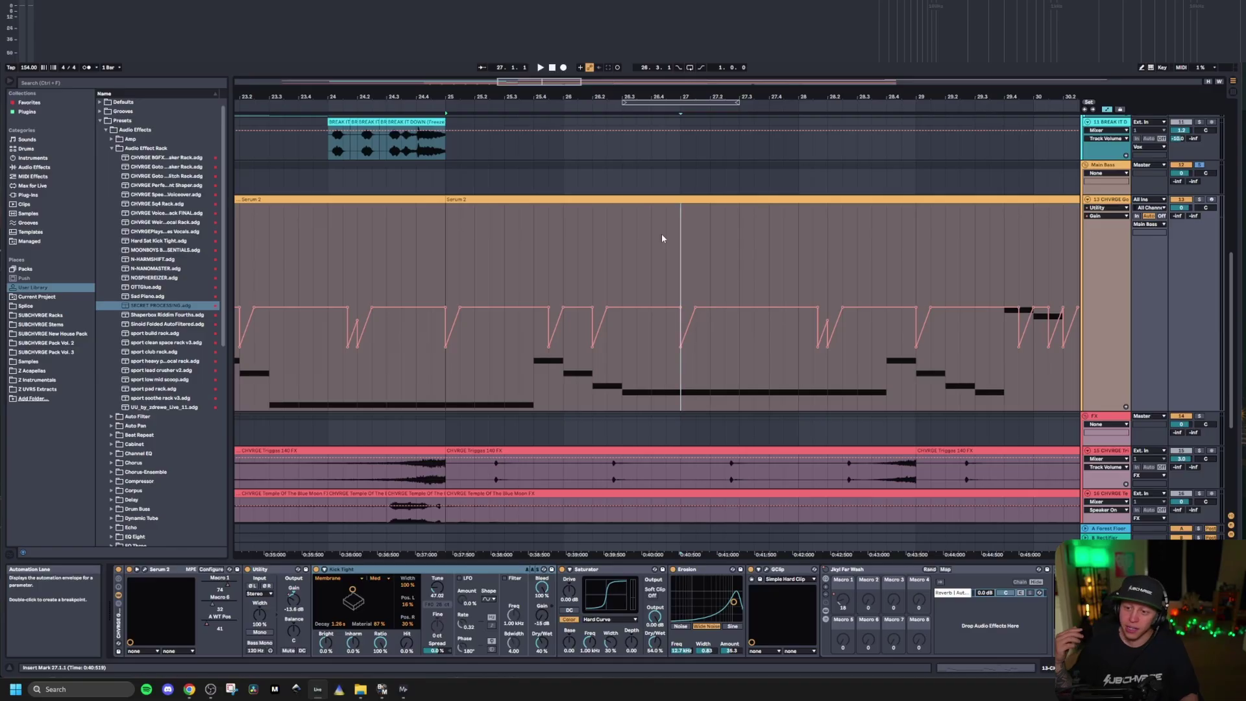
pyautogui.click(783, 238)
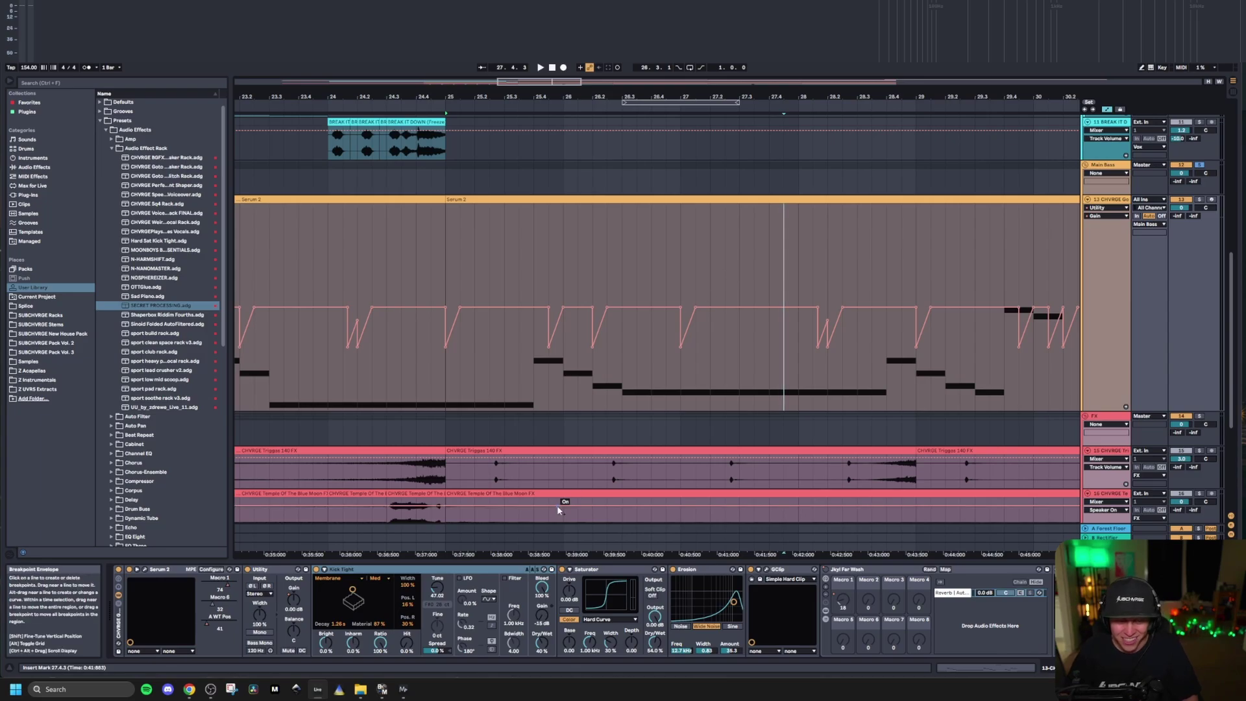
pyautogui.click(723, 250)
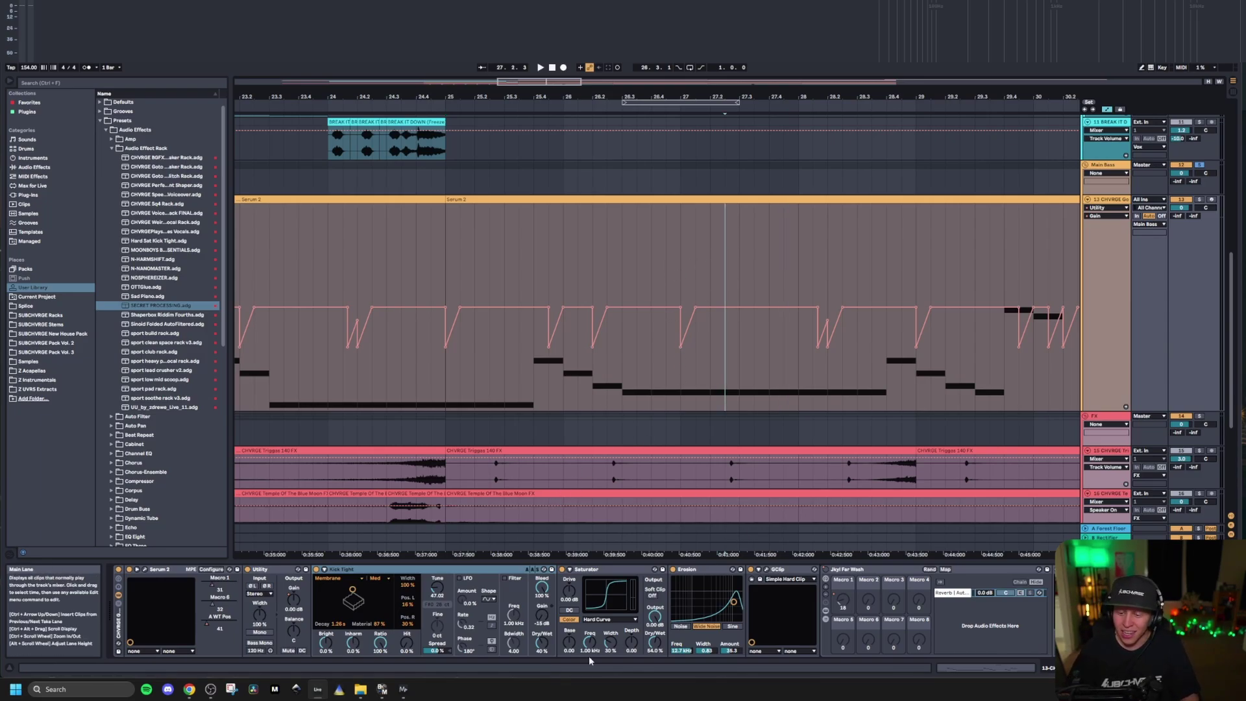
# - Review the Saturator and Erosion on track 13 and collapse the Jiyi Far Wash rack's controls to expose its inner devices
pyautogui.click(599, 573)
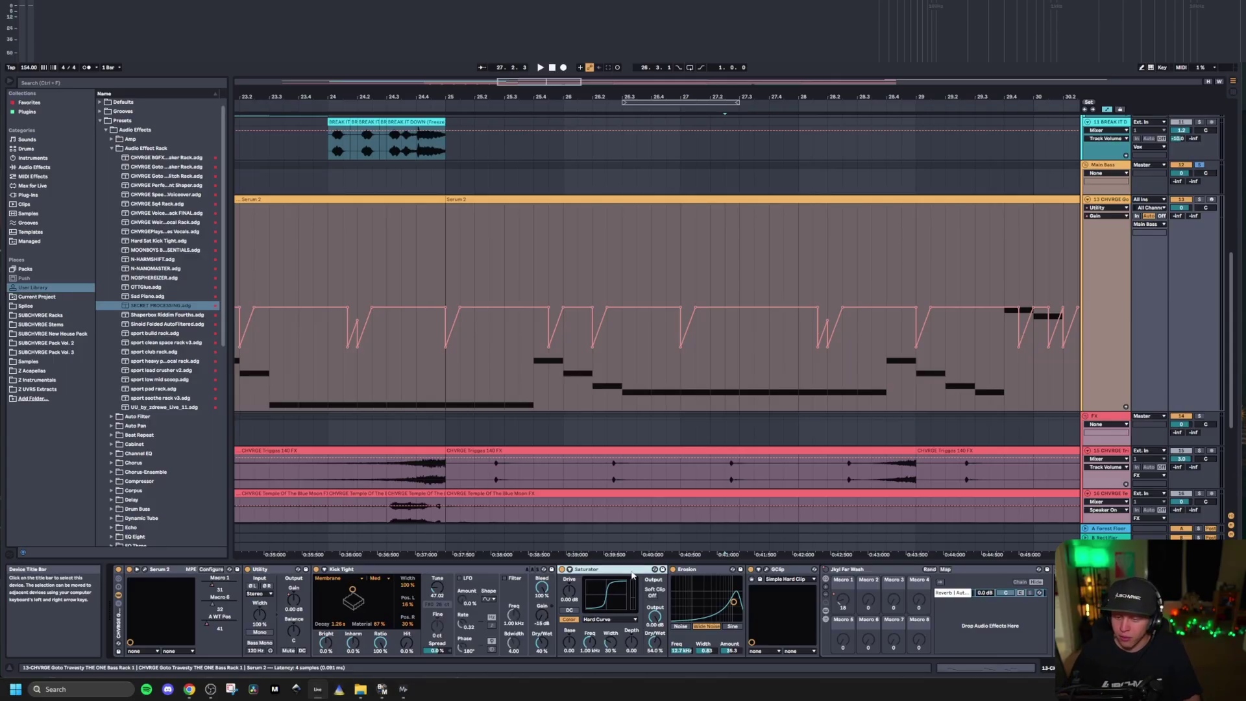
pyautogui.click(698, 570)
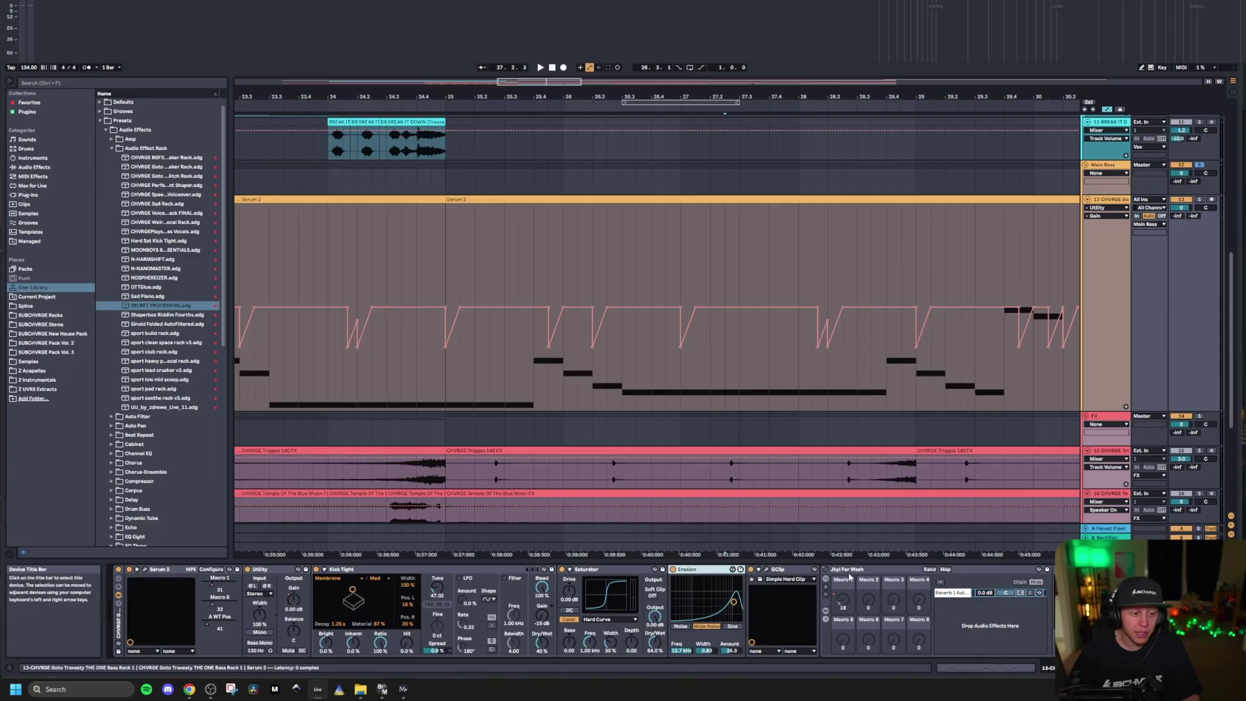
pyautogui.doubleClick(871, 572)
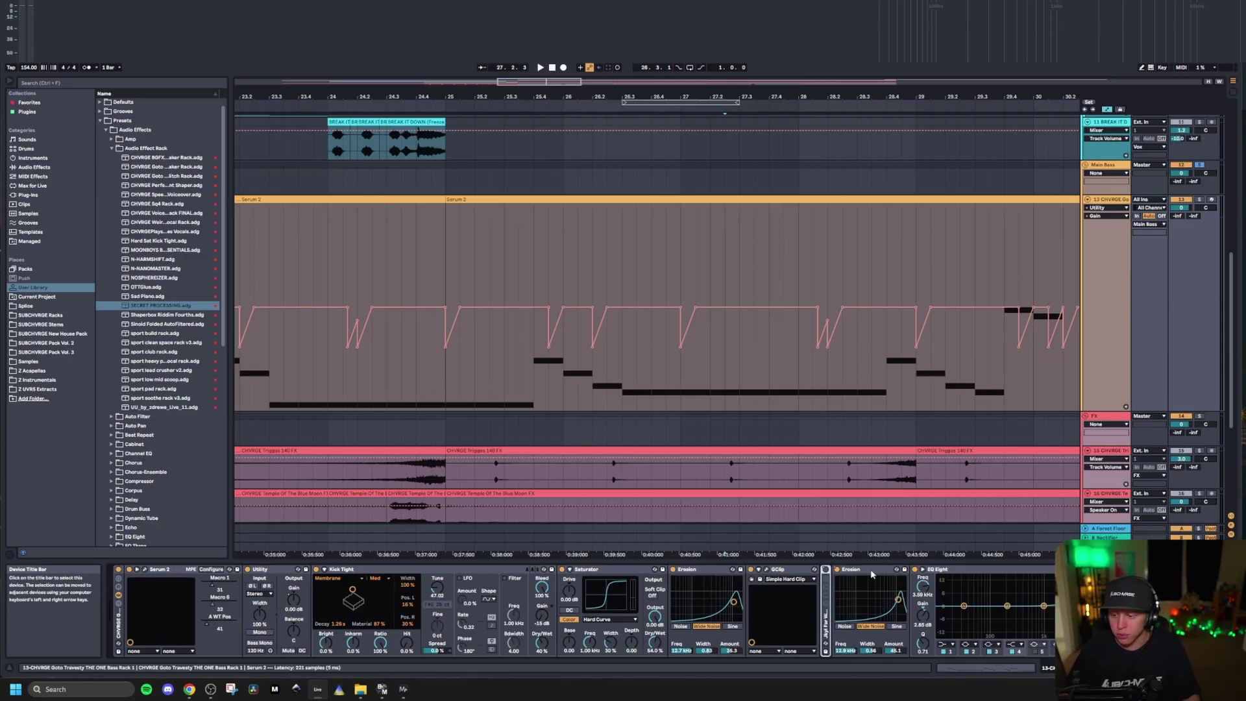
# - Open the GClip plug-in window to view its gain, clip and softness settings, and close it
pyautogui.click(784, 572)
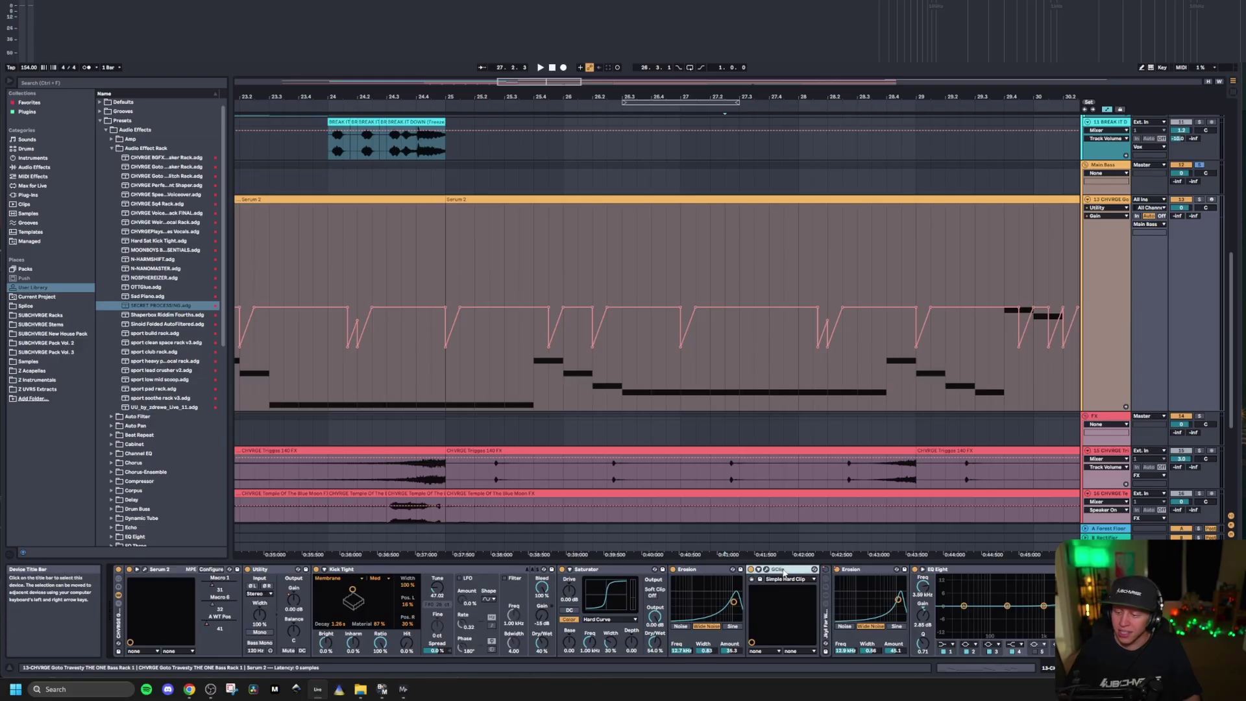
pyautogui.click(766, 570)
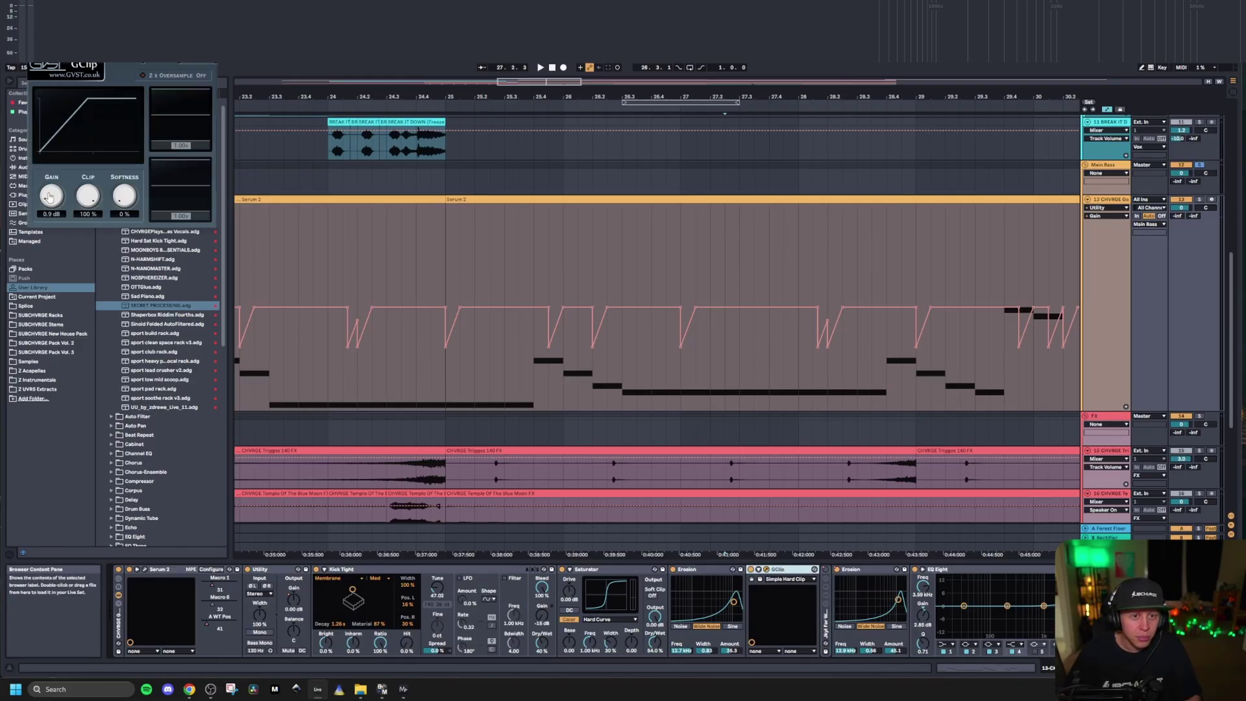
pyautogui.click(766, 569)
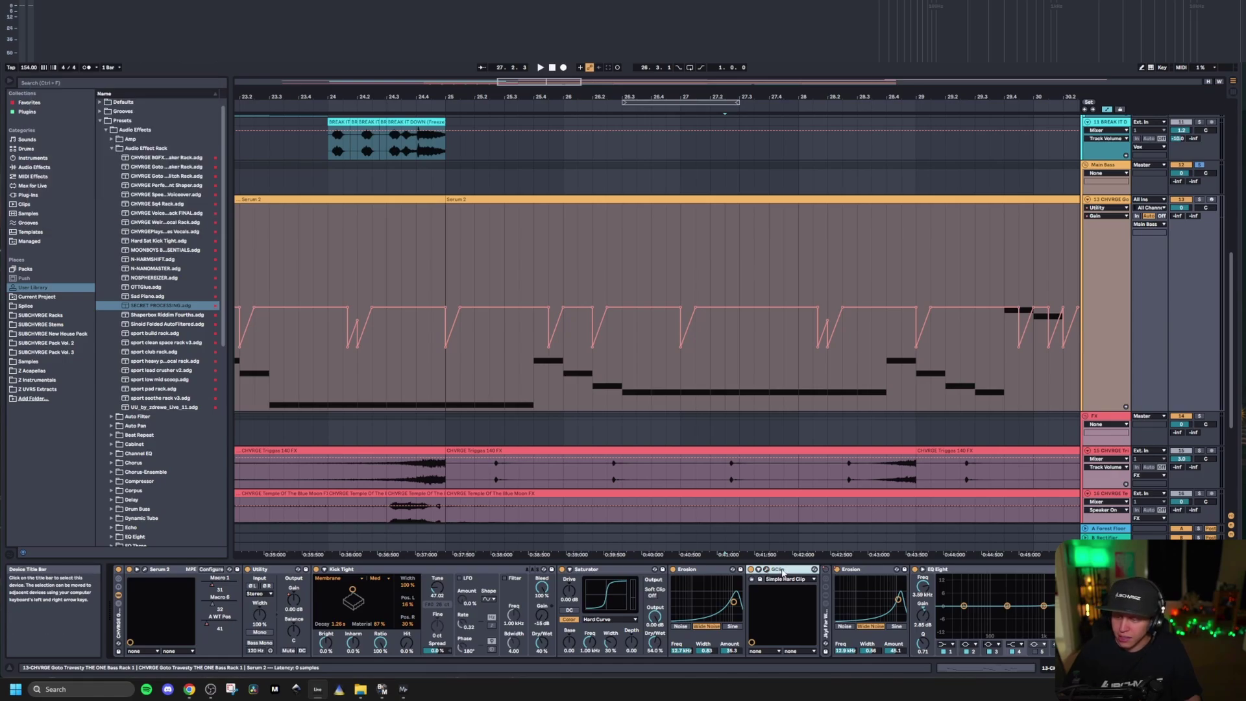
# - Inspect the Jiyi Far Wash rack's Erosion, fold and unfold its EQ Eight, and open the Clipper plug-in's window
pyautogui.click(826, 627)
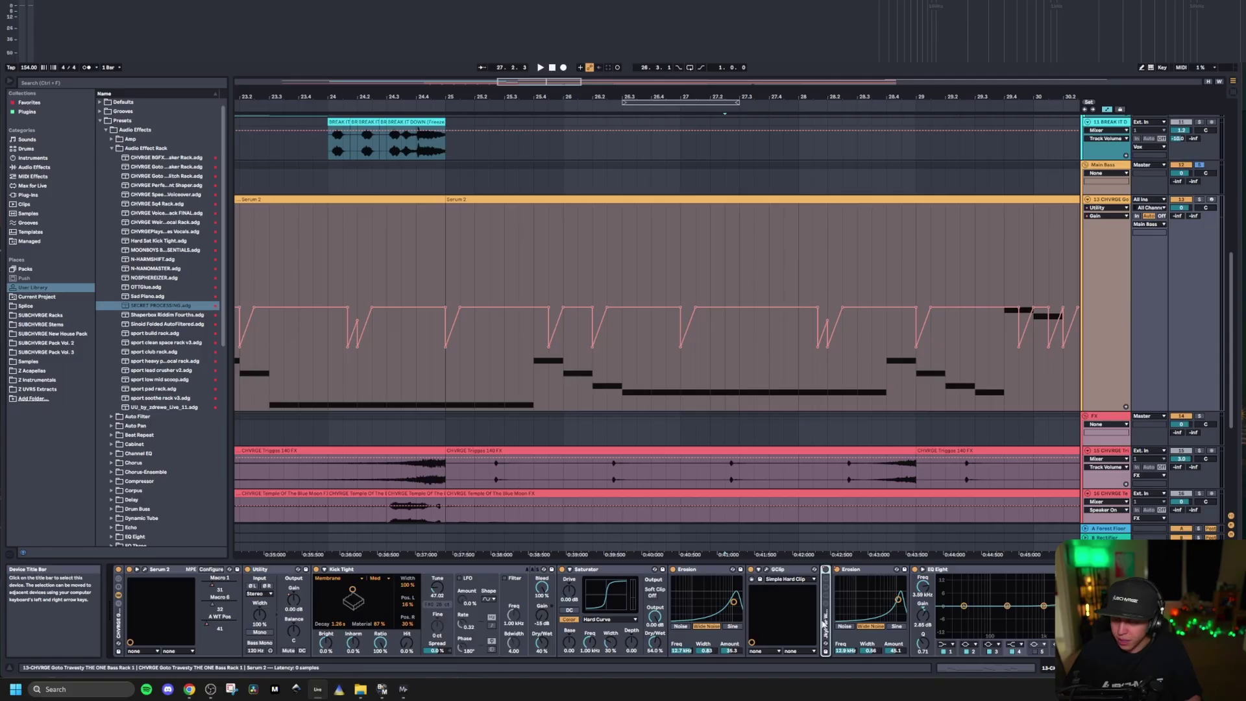
pyautogui.scroll(-5, 460, 277)
pyautogui.click(900, 653)
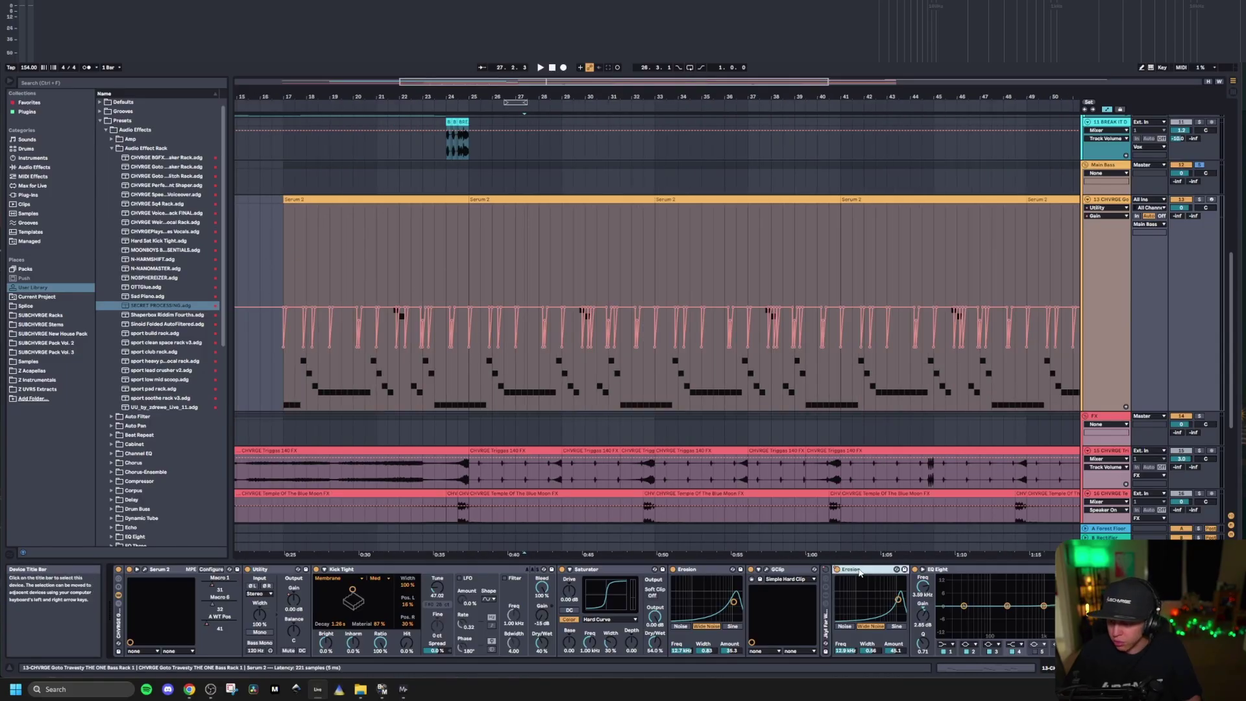
pyautogui.doubleClick(941, 570)
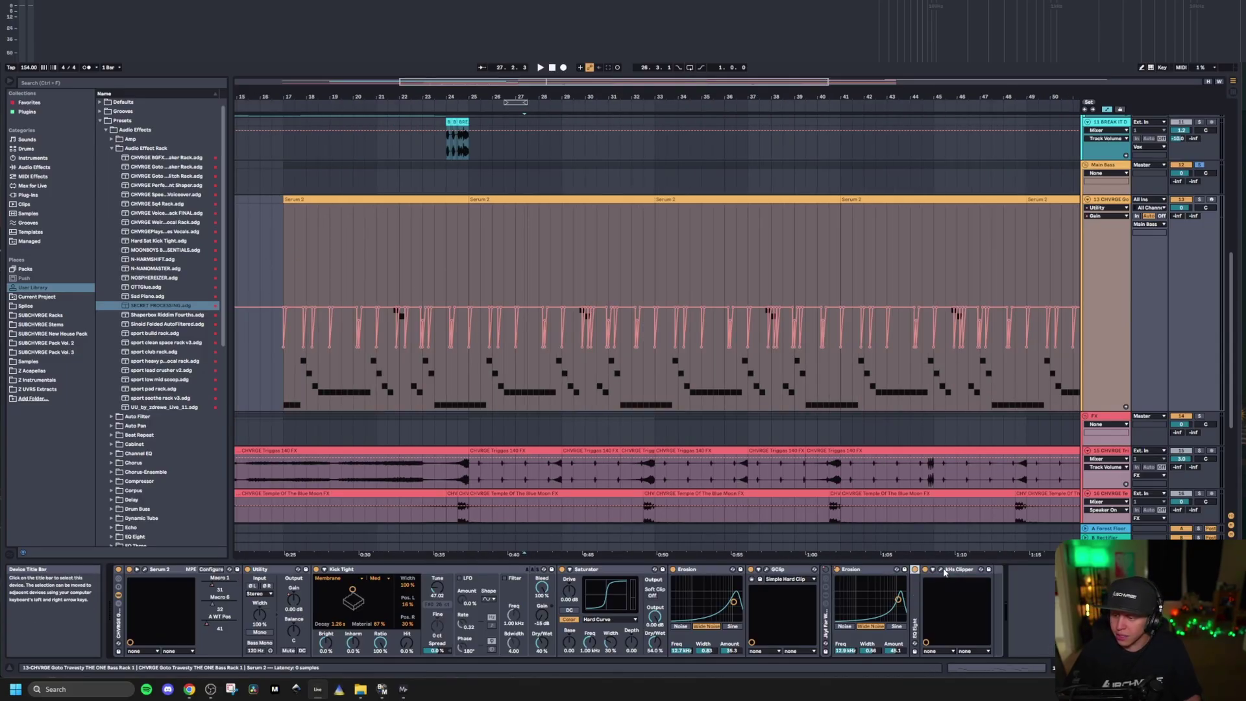
pyautogui.doubleClick(915, 617)
pyautogui.click(1077, 569)
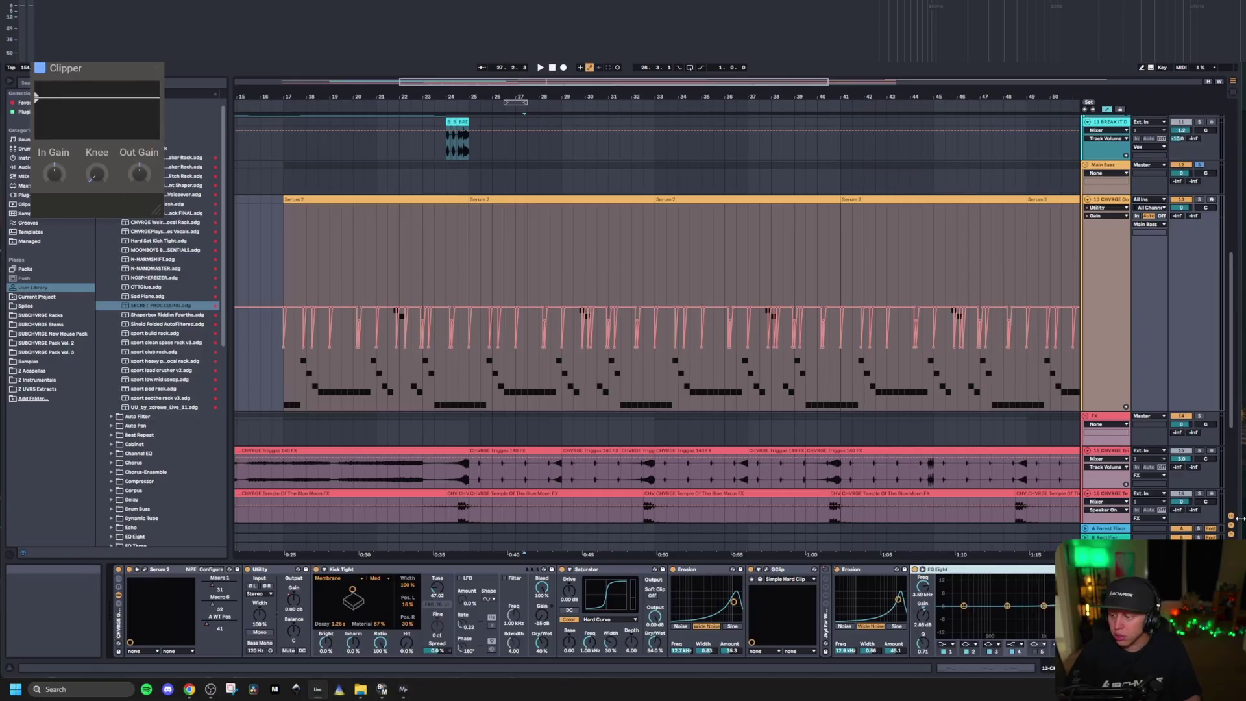
# - Hide the automation lanes, select track 13 and save the current set
pyautogui.press('a')
pyautogui.rightClick(1107, 218)
pyautogui.press('Escape')
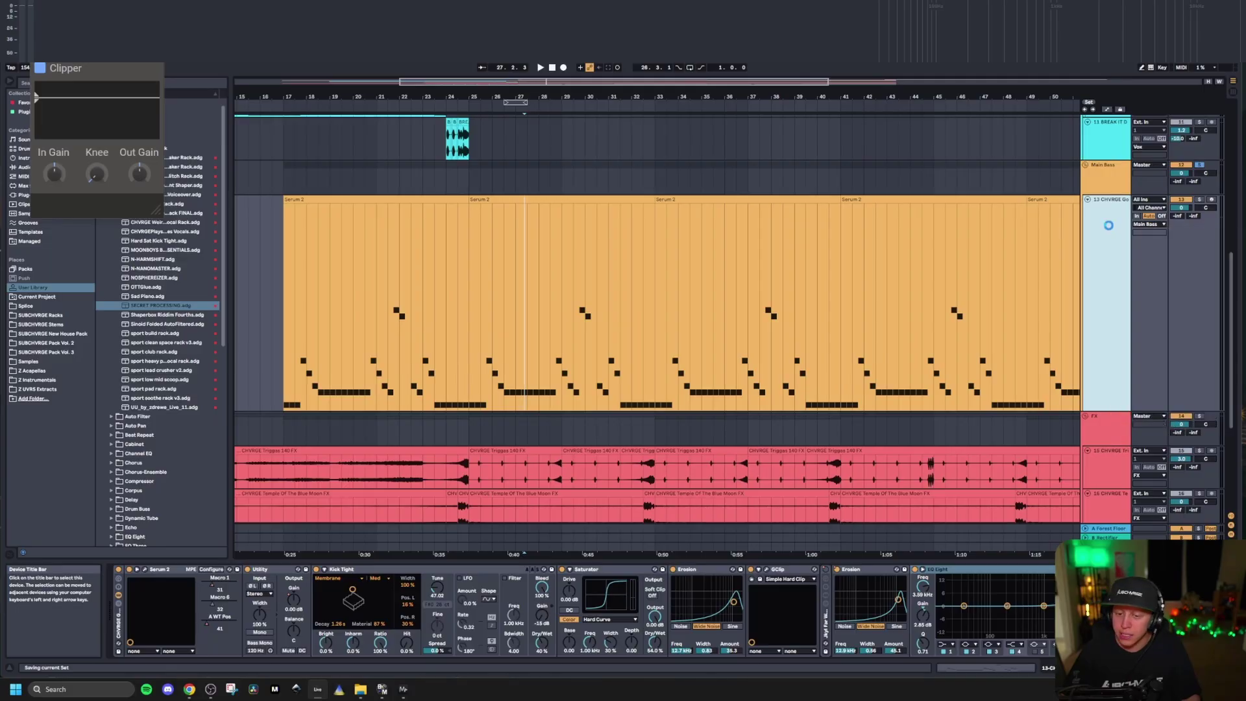
# - Play the soloed bass from 27.1.1 with the Clipper window open, then place the insert marker at 33.1.1 on track 13
pyautogui.scroll(5, 527, 312)
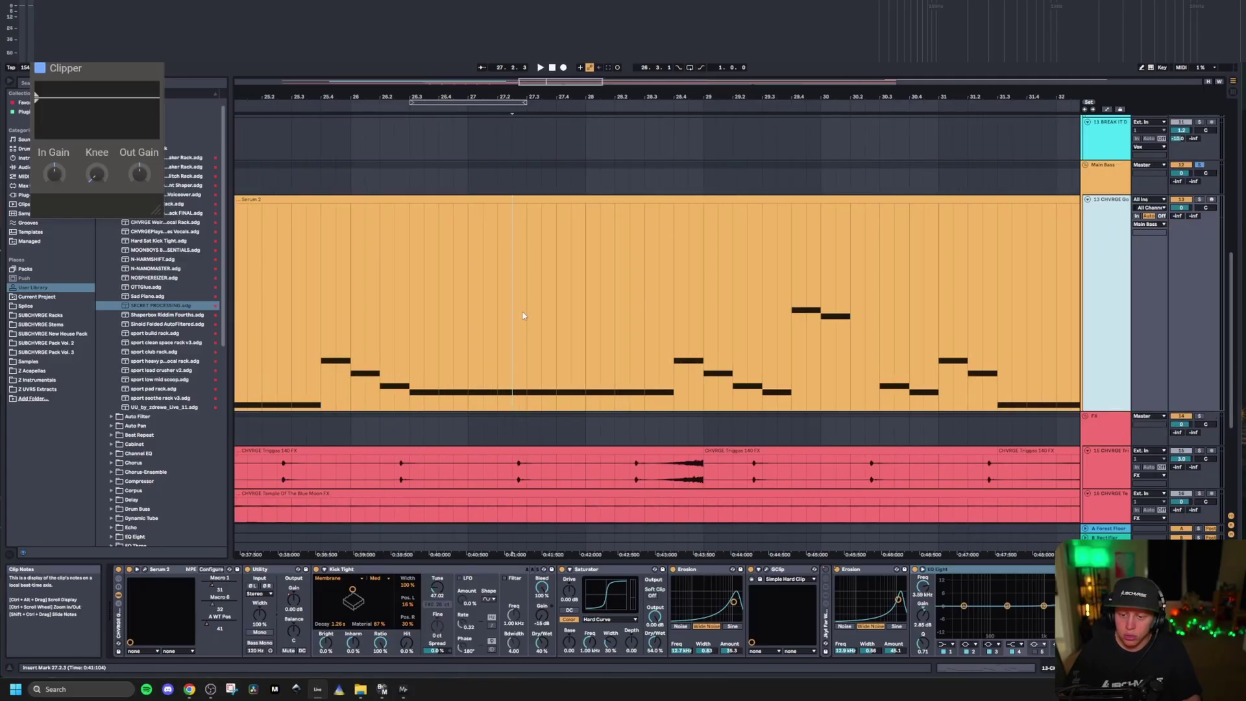
pyautogui.click(465, 330)
pyautogui.press('space')
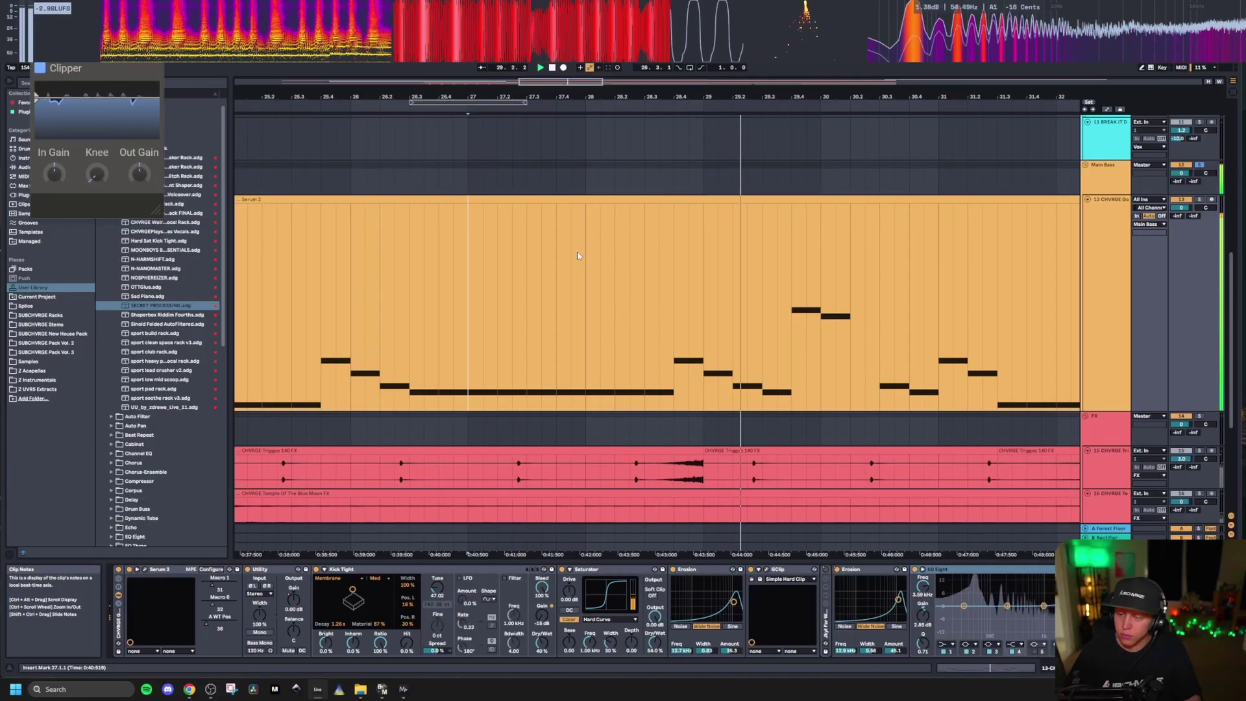
pyautogui.scroll(-5, 584, 258)
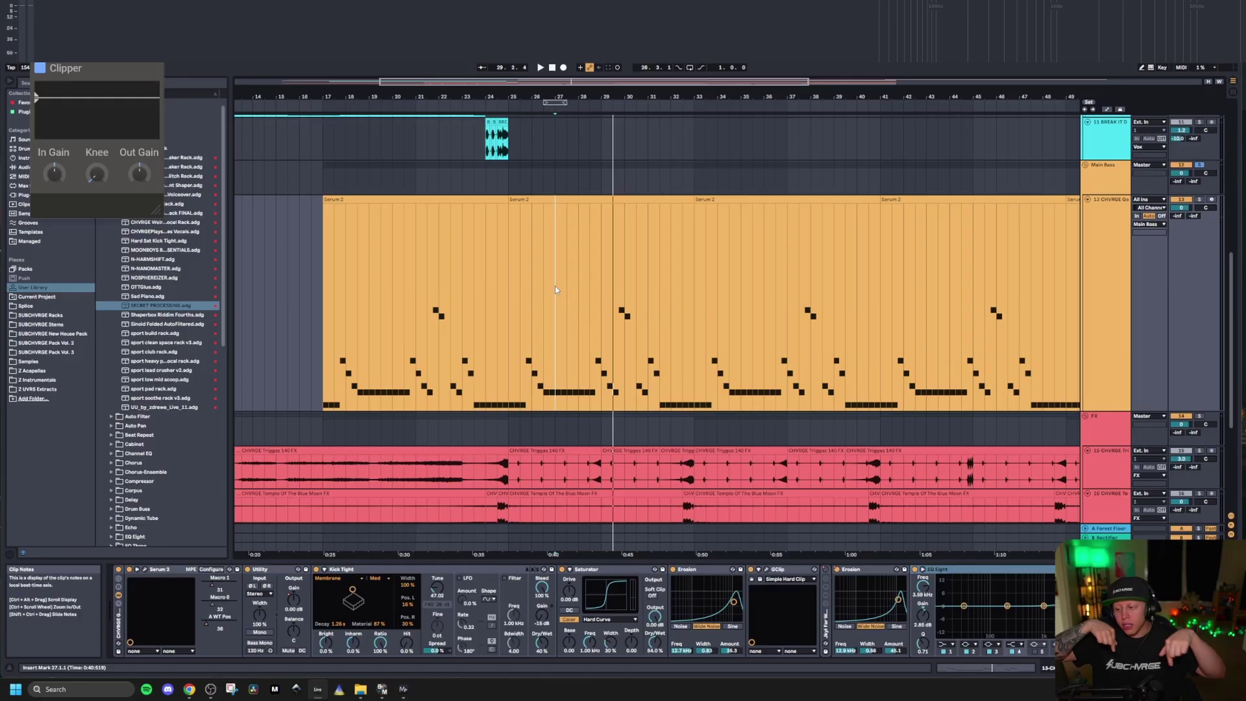
pyautogui.click(693, 273)
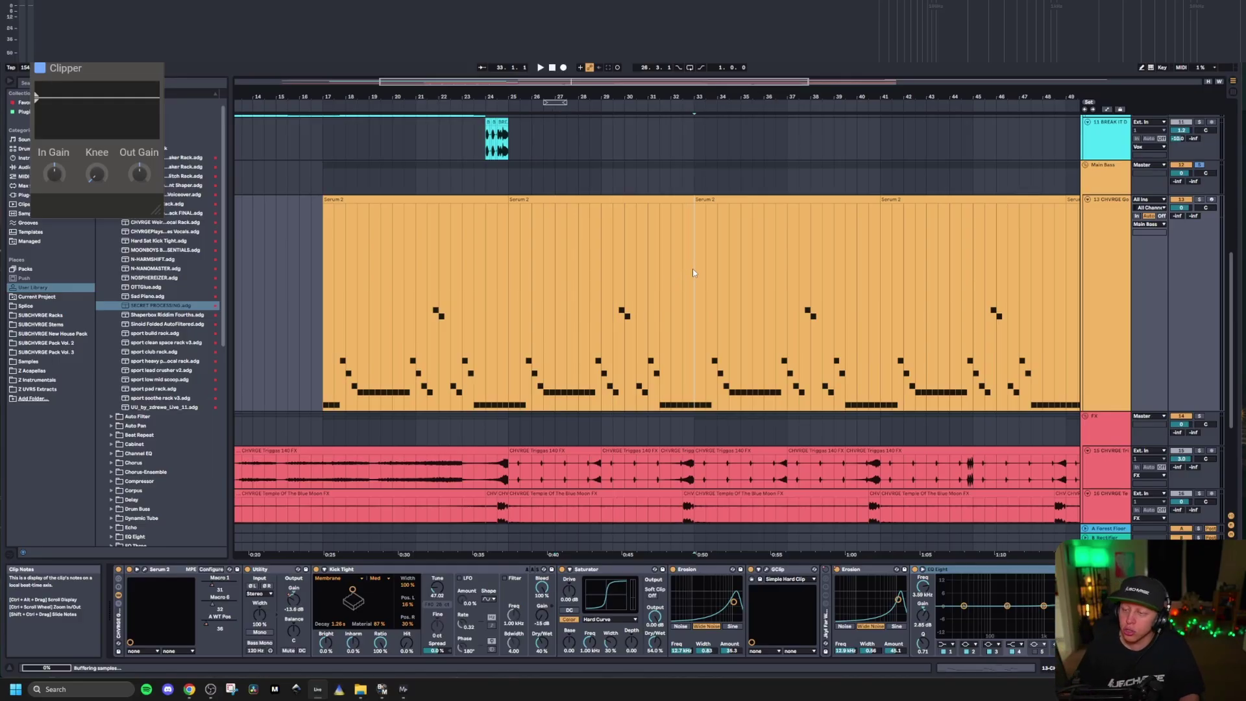